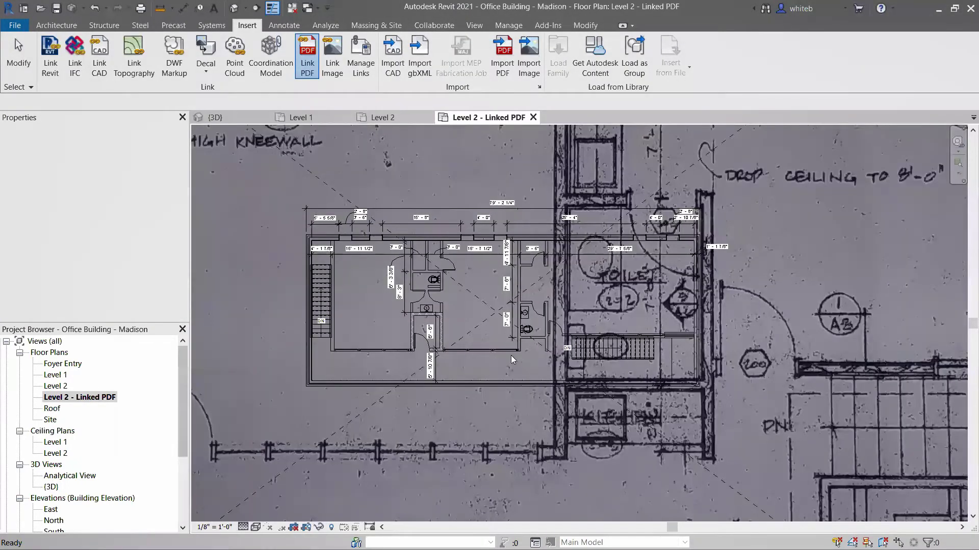
Scale the linked second-floor PDF image down and position it to match the Level 2 floor plan
{"action": "left_click_drag", "start_coordinate": [334, 143], "coordinate": [509, 271]}
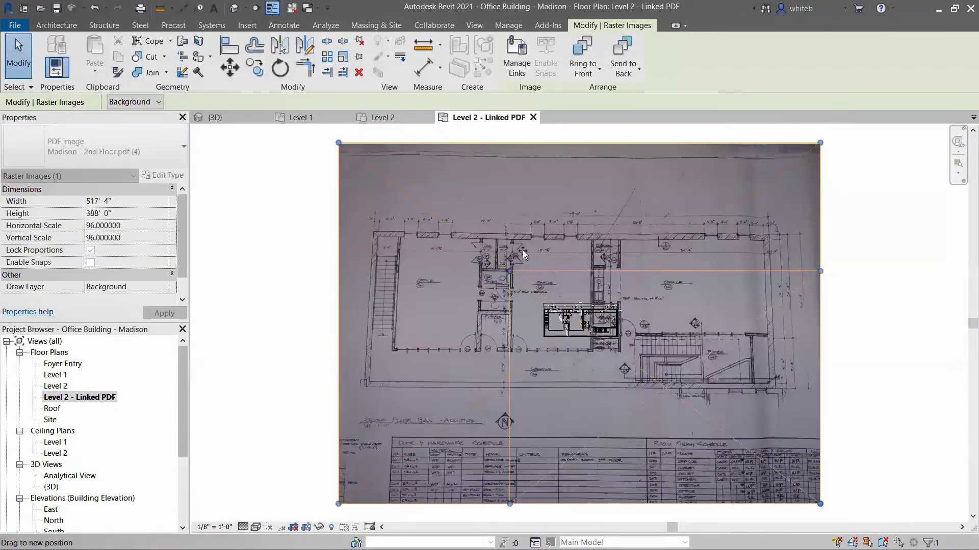
{"action": "left_click_drag", "start_coordinate": [820, 504], "coordinate": [643, 373]}
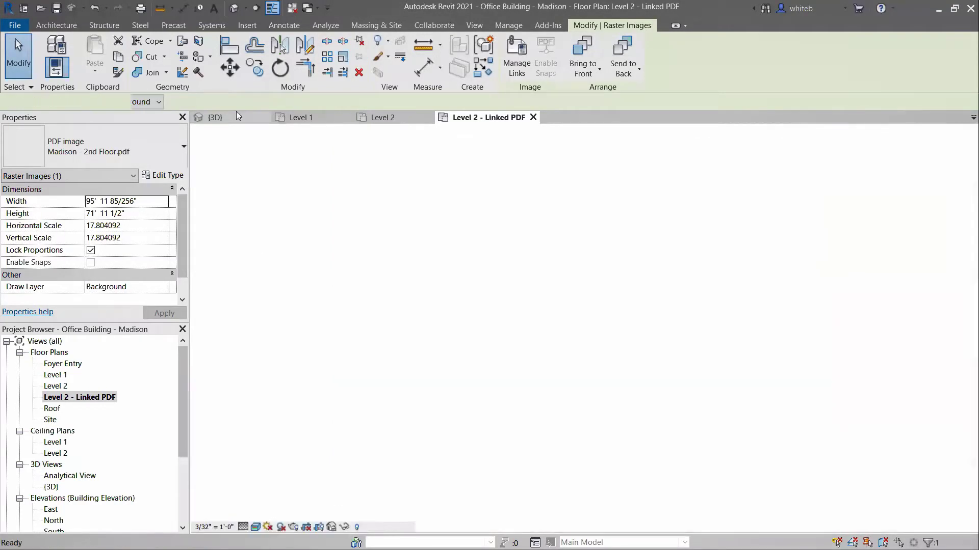
Unload the linked PDF Madison - 2nd Floor.pdf through Manage Links and accept the change
{"action": "left_click", "coordinate": [236, 114]}
{"action": "left_click", "coordinate": [513, 56]}
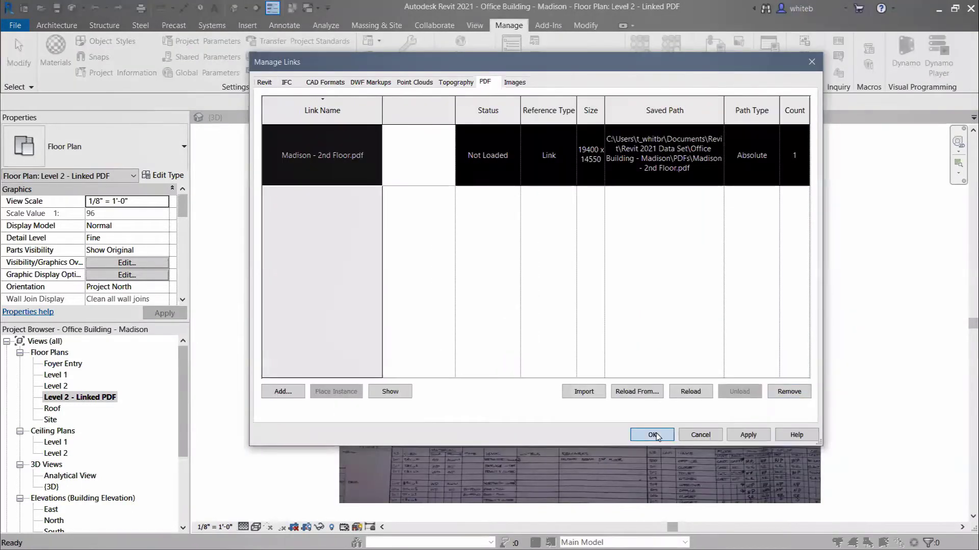
{"action": "left_click", "coordinate": [653, 434]}
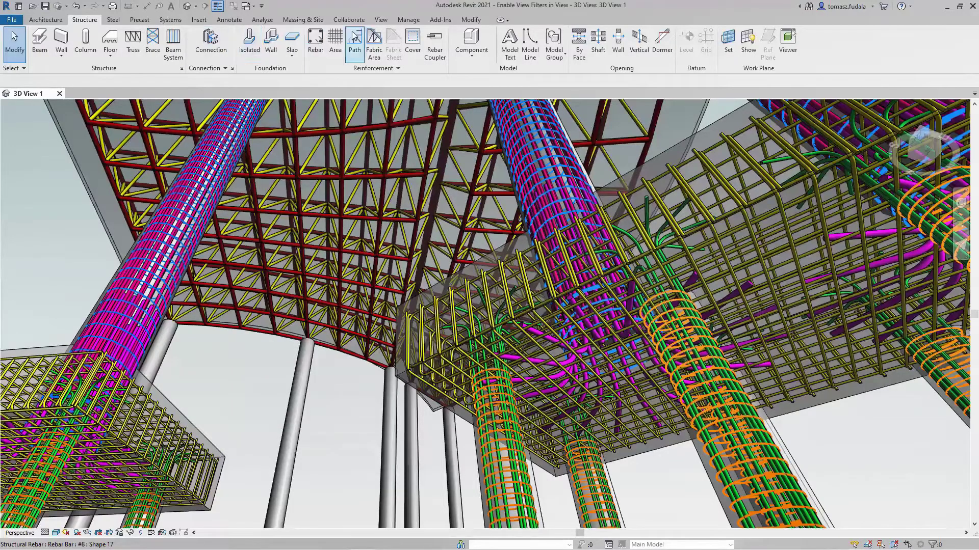
Disable the Diagonals, Top Chord and Bottom Chord filters in the 3D view's Visibility/Graphic Overrides and apply the change
{"action": "left_click", "coordinate": [379, 20]}
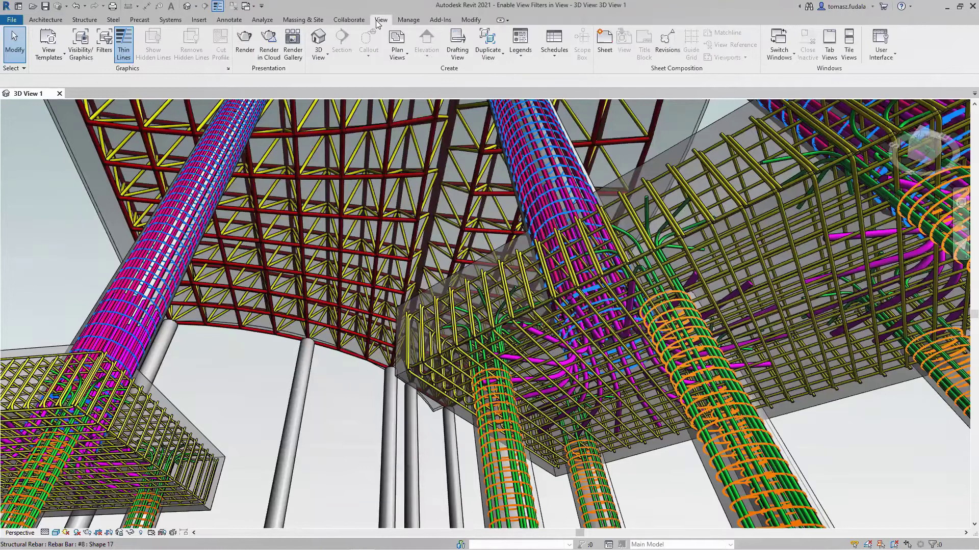
{"action": "left_click", "coordinate": [86, 51]}
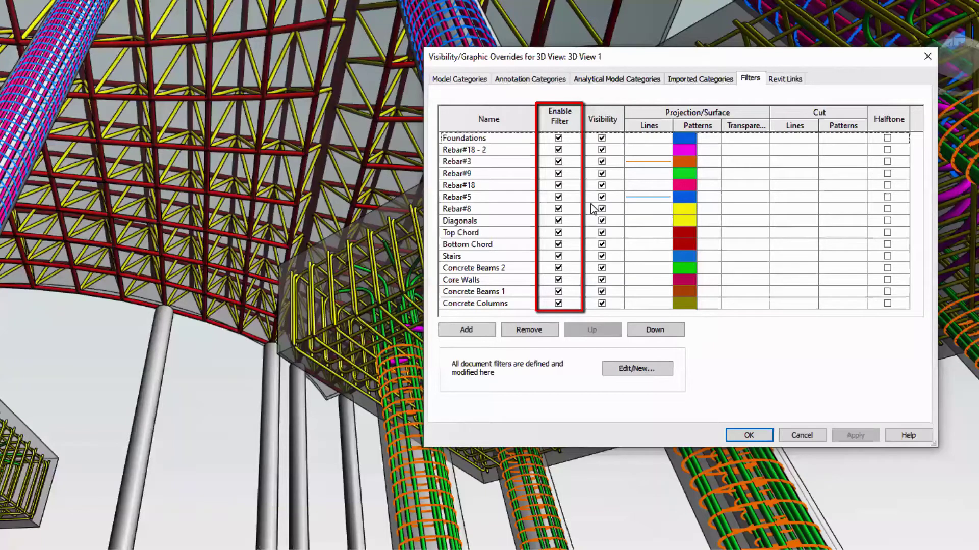
{"action": "left_click", "coordinate": [558, 221]}
{"action": "left_click", "coordinate": [558, 232]}
{"action": "left_click", "coordinate": [558, 244]}
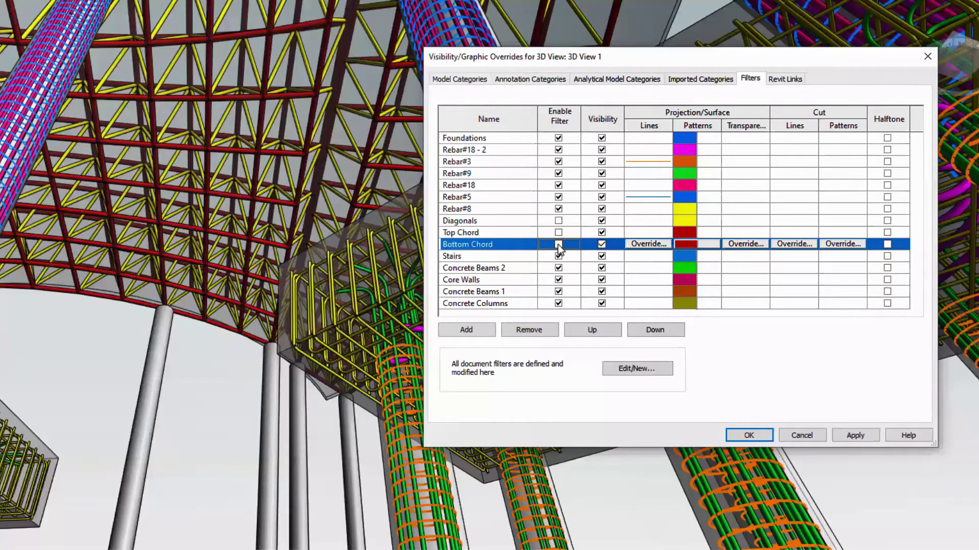
{"action": "left_click", "coordinate": [856, 437]}
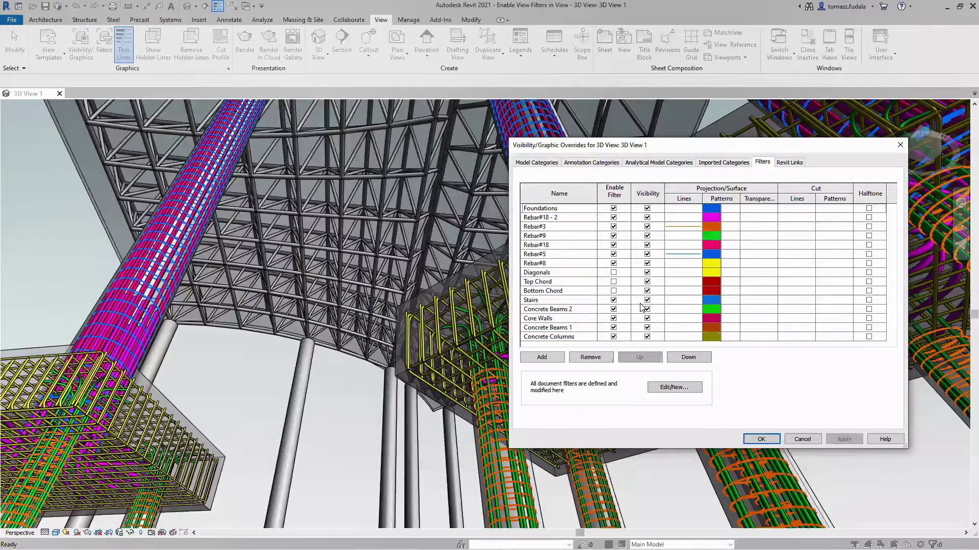
{"action": "left_click", "coordinate": [566, 250]}
{"action": "left_click", "coordinate": [761, 439]}
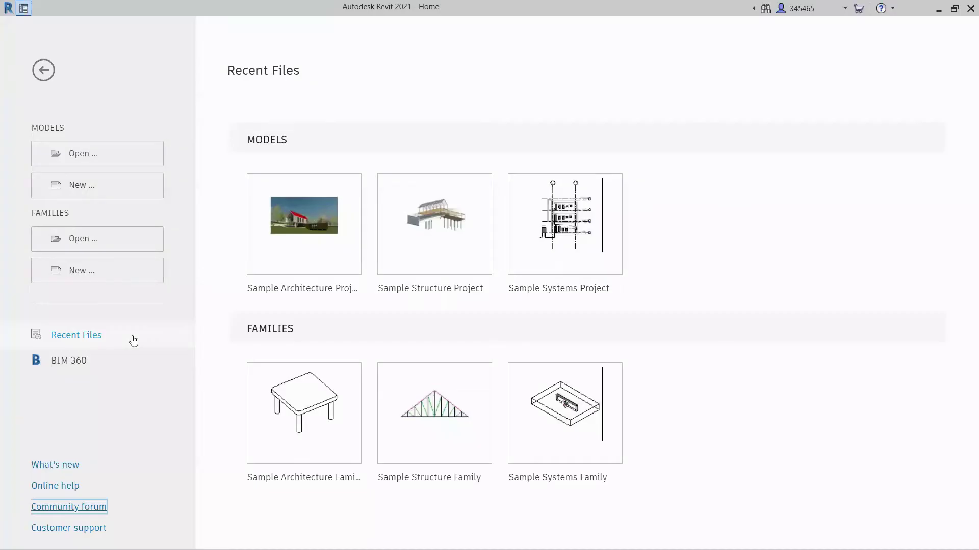
Search the BIM 360 projects for "heal" and open the Health Center 2021 project
{"action": "left_click", "coordinate": [75, 363]}
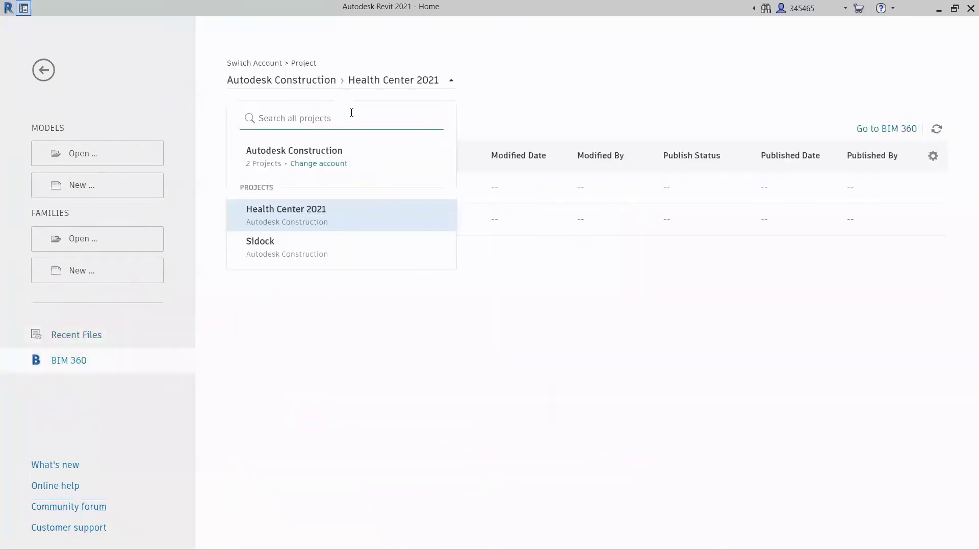
{"action": "type", "text": "he"}
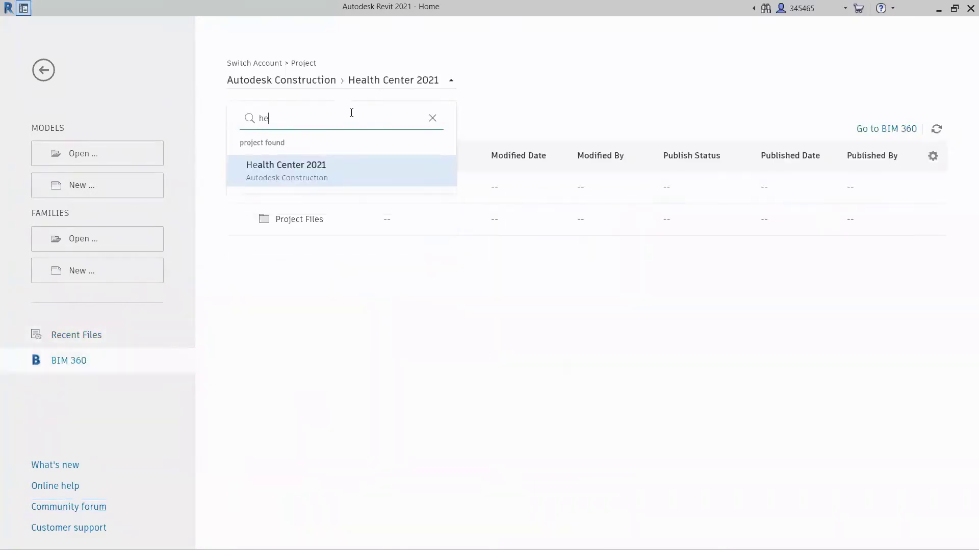
{"action": "type", "text": "al"}
{"action": "left_click", "coordinate": [306, 172]}
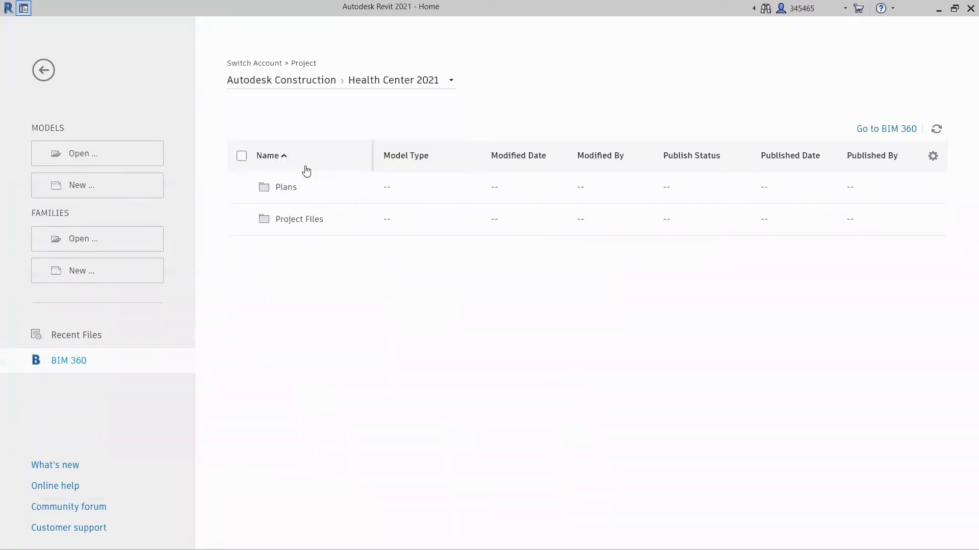
Open the Structural Team folder within Project Files to view its models, and return to Project Files
{"action": "left_click", "coordinate": [313, 220]}
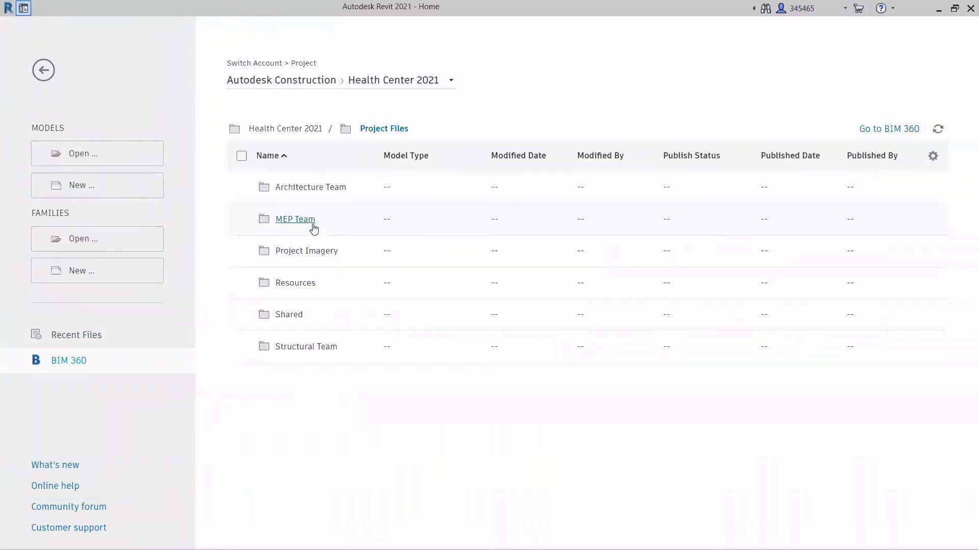
{"action": "left_click", "coordinate": [306, 347]}
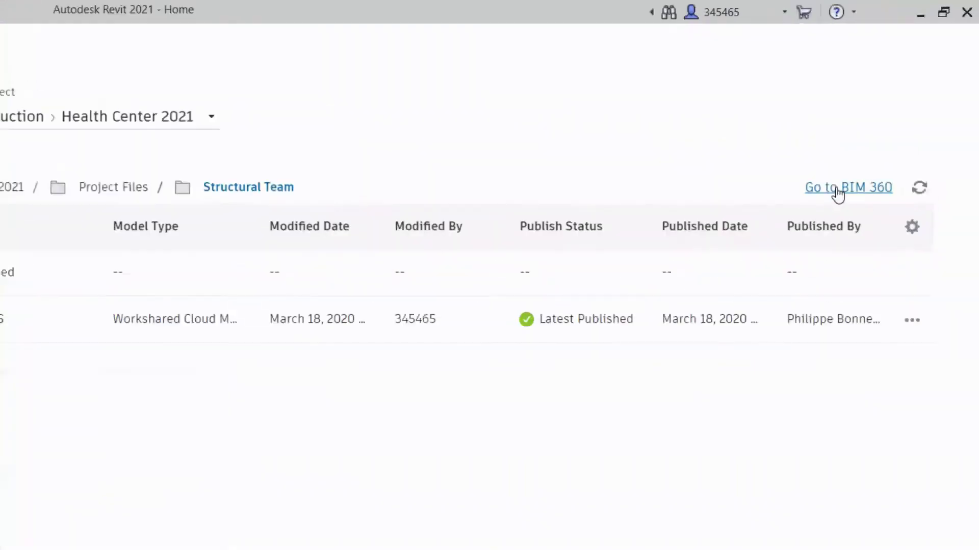
{"action": "left_click", "coordinate": [799, 247]}
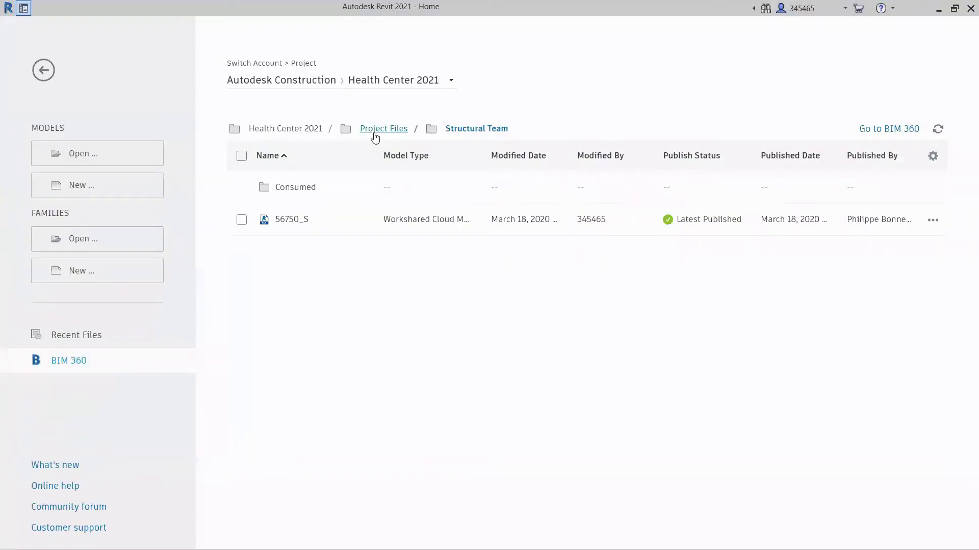
{"action": "left_click", "coordinate": [375, 134]}
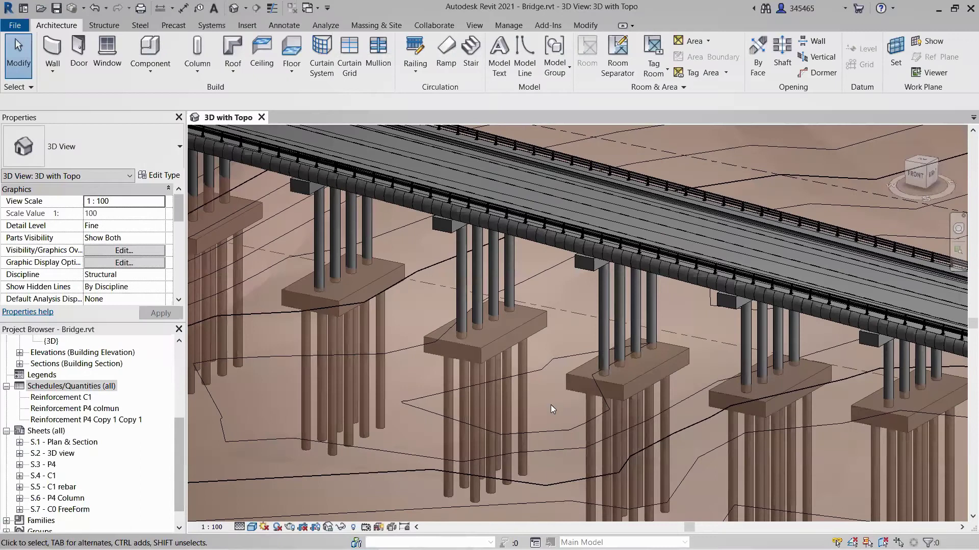
Limit the model categories in the 3D with Topo view's Visibility/Graphic Overrides to Infrastructure and look through the filtered list
{"action": "key", "text": "v"}
{"action": "key", "text": "v"}
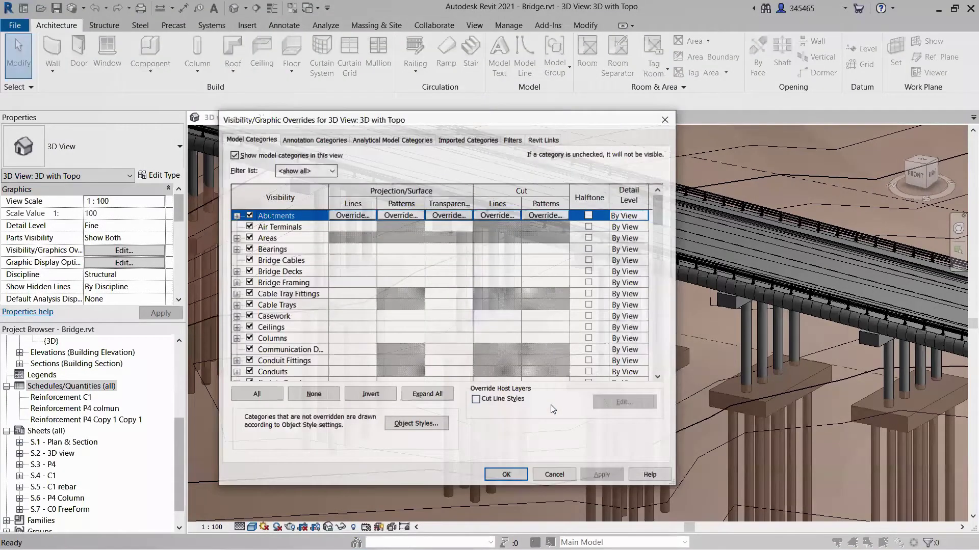
{"action": "left_click", "coordinate": [332, 171]}
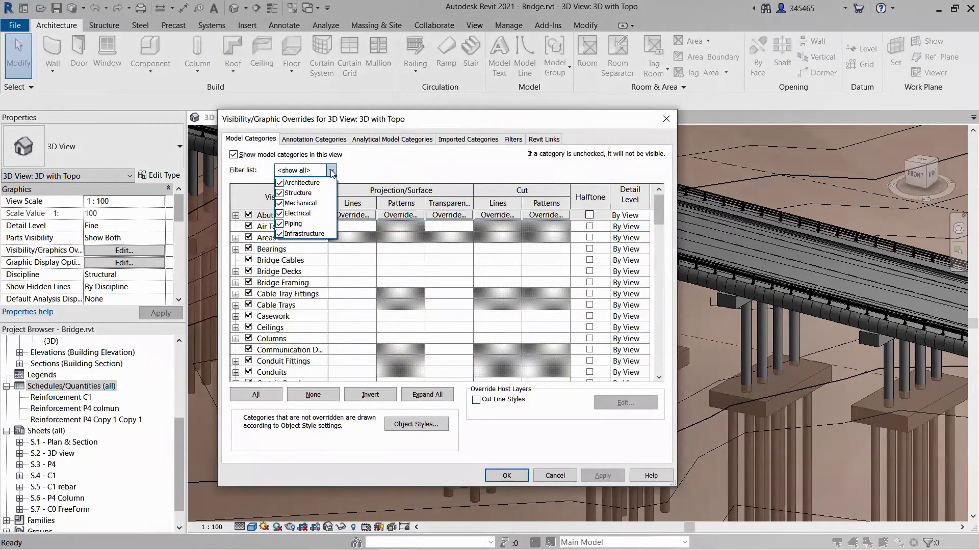
{"action": "left_click", "coordinate": [280, 183]}
{"action": "left_click", "coordinate": [279, 193]}
{"action": "left_click", "coordinate": [279, 203]}
{"action": "left_click", "coordinate": [280, 213]}
{"action": "left_click", "coordinate": [279, 223]}
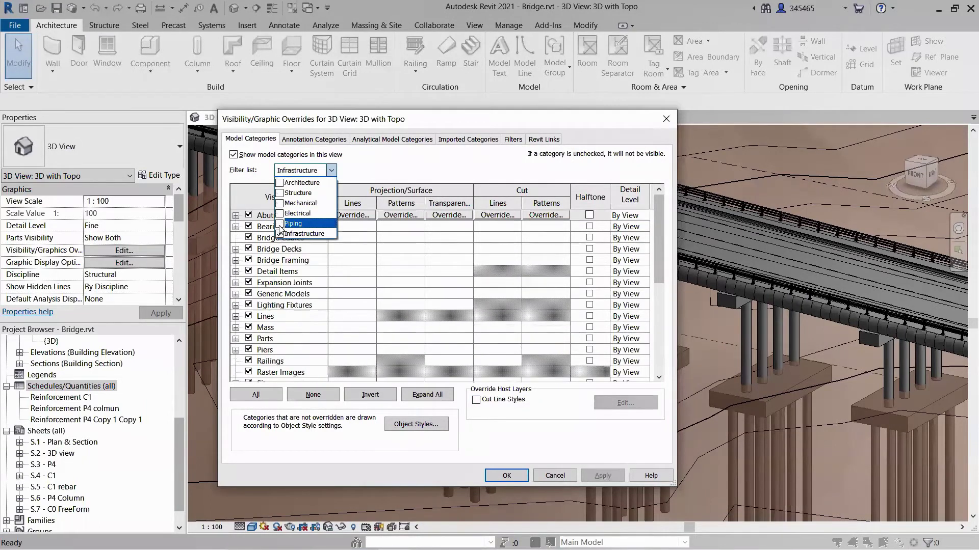
{"action": "left_click", "coordinate": [658, 204]}
{"action": "left_click_drag", "start_coordinate": [659, 204], "coordinate": [653, 307]}
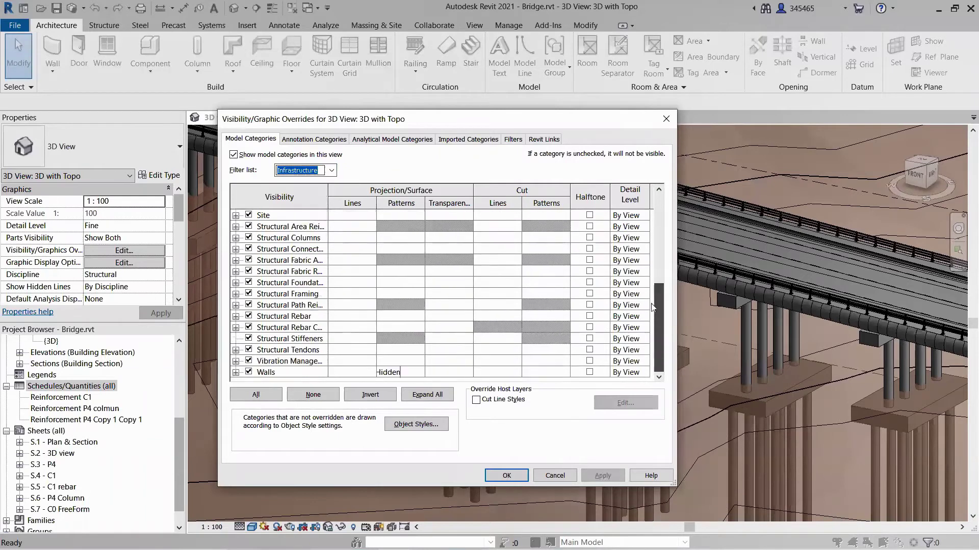
Create a rule-based filter named Bridge Piers for the Piers category under Infrastructure and add it to the view's filters
{"action": "left_click", "coordinate": [514, 139]}
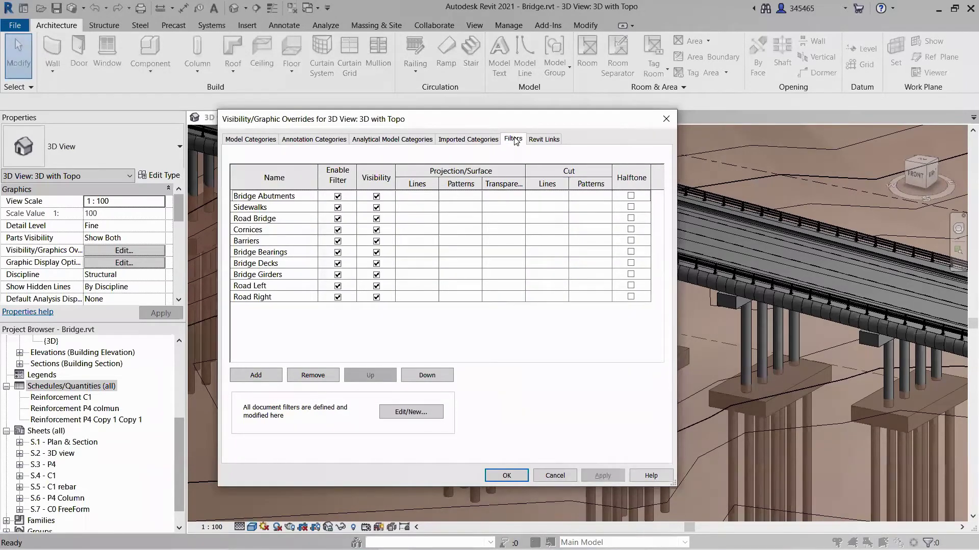
{"action": "left_click", "coordinate": [270, 374]}
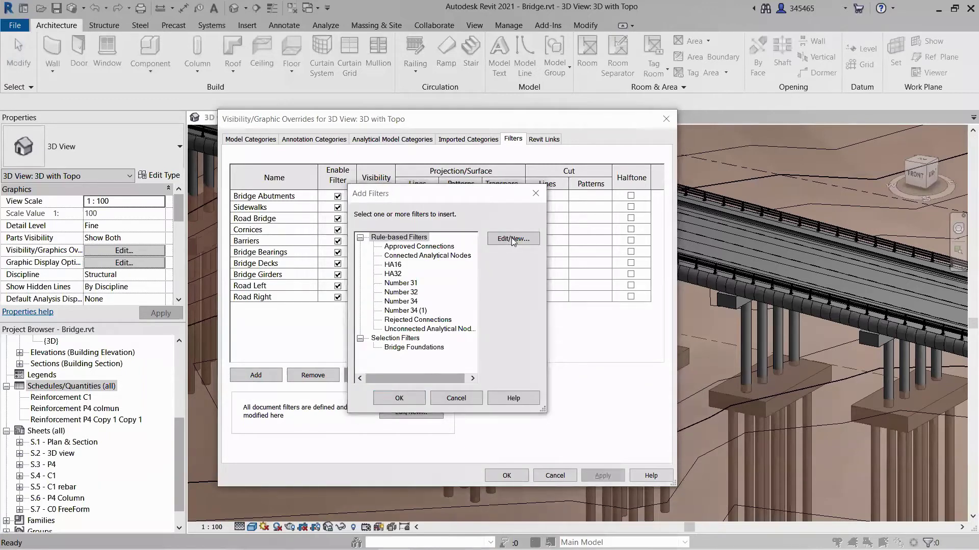
{"action": "left_click", "coordinate": [512, 237]}
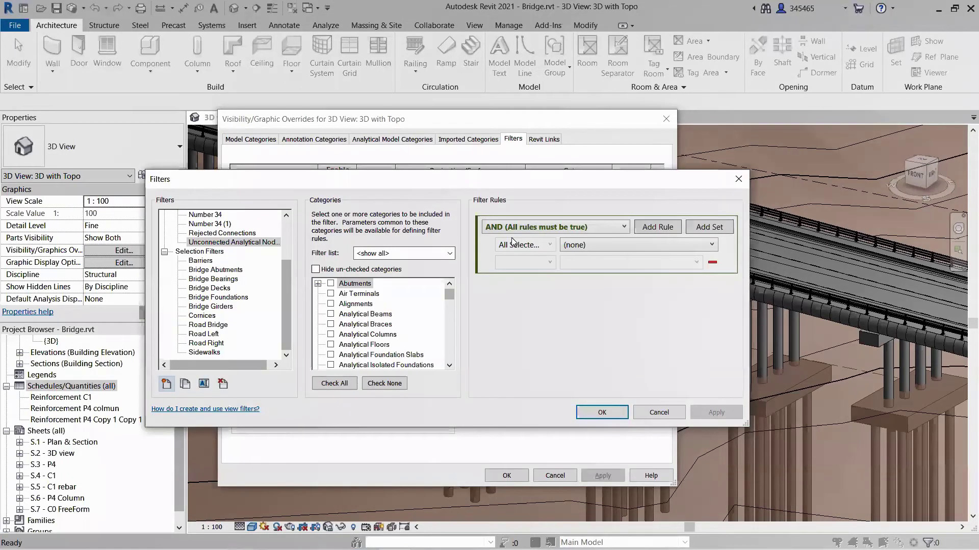
{"action": "left_click", "coordinate": [450, 253]}
{"action": "left_click", "coordinate": [391, 317]}
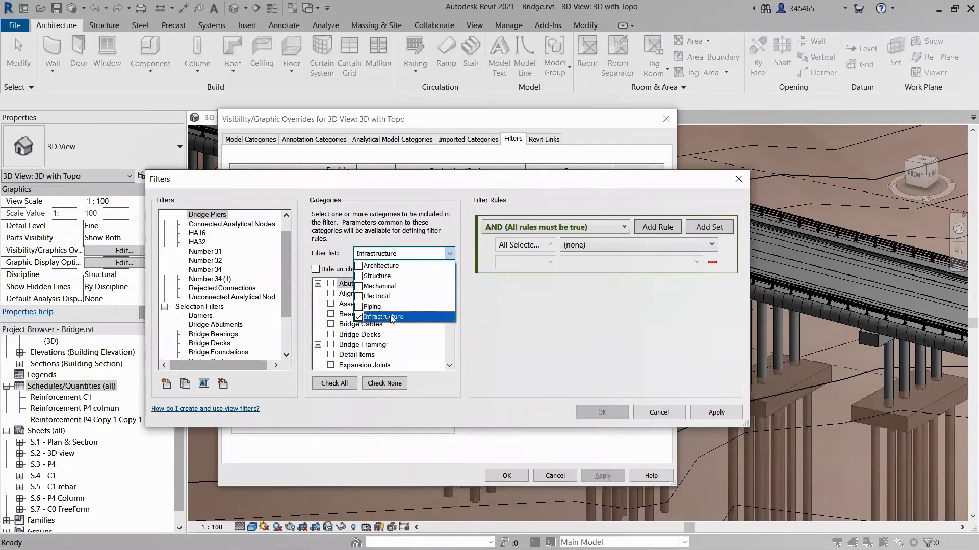
{"action": "scroll", "coordinate": [356, 327], "scroll_direction": "down", "scroll_amount": 4}
{"action": "left_click", "coordinate": [330, 323]}
{"action": "left_click", "coordinate": [600, 413]}
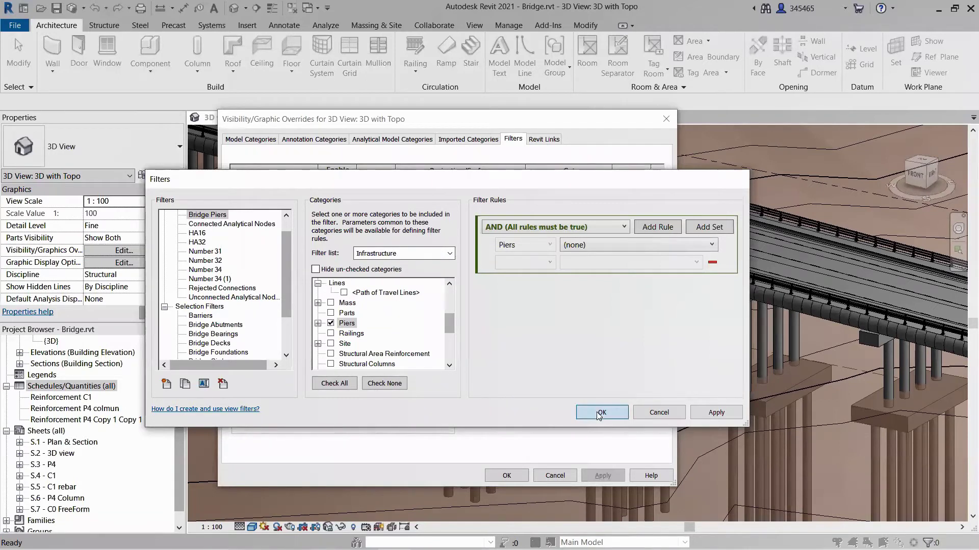
{"action": "left_click", "coordinate": [403, 255]}
{"action": "left_click", "coordinate": [399, 398]}
Override the Bridge Piers filter's surface pattern with a solid foreground fill in a lightened RGB 0-128-255 blue and apply it to the view
{"action": "left_click", "coordinate": [460, 207]}
{"action": "left_click", "coordinate": [518, 263]}
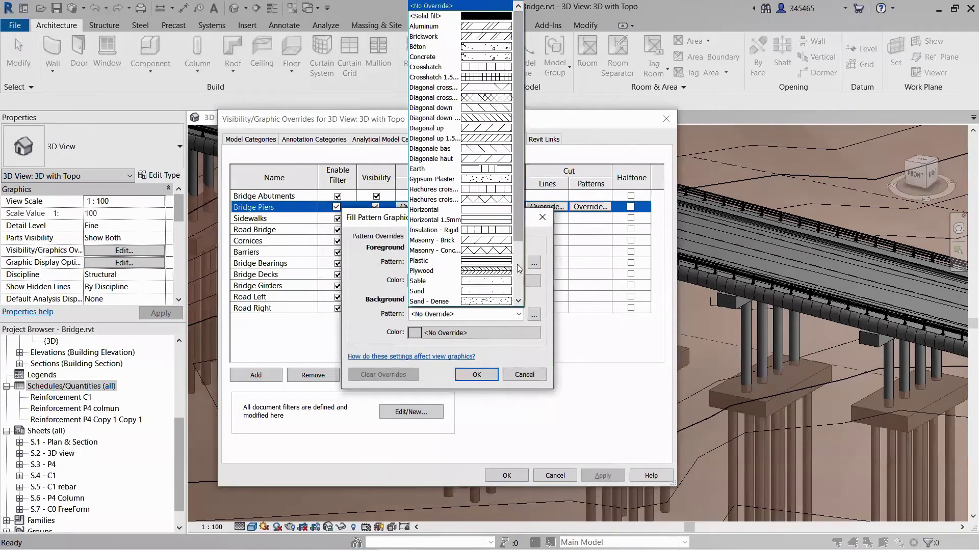
{"action": "left_click", "coordinate": [433, 16]}
{"action": "left_click", "coordinate": [470, 283]}
{"action": "left_click", "coordinate": [399, 213]}
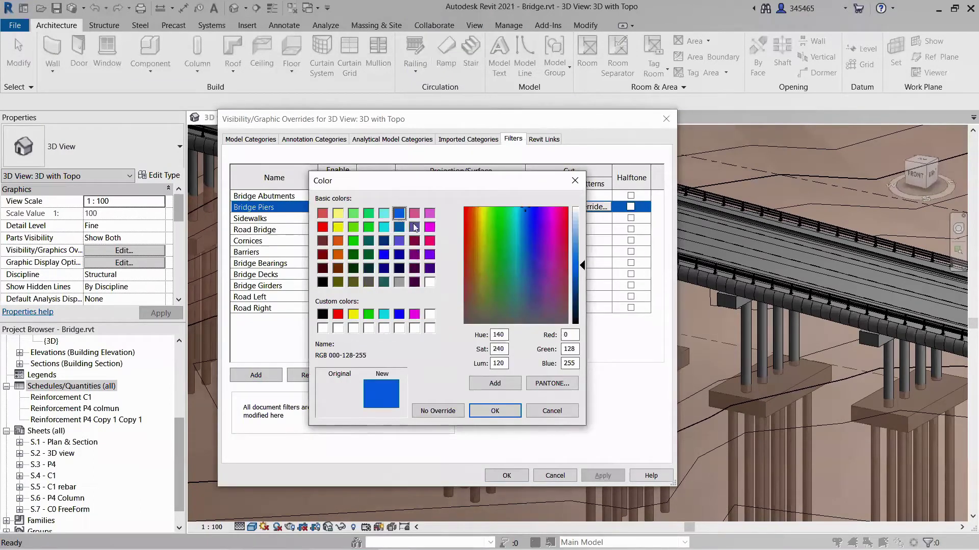
{"action": "left_click_drag", "start_coordinate": [584, 265], "coordinate": [583, 243]}
{"action": "left_click", "coordinate": [495, 411]}
{"action": "left_click", "coordinate": [476, 435]}
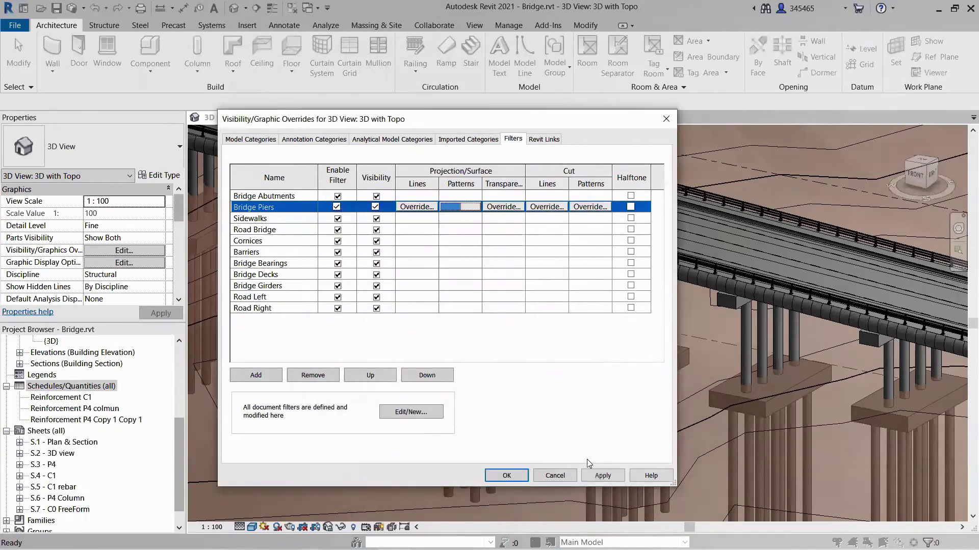
{"action": "left_click", "coordinate": [600, 473]}
{"action": "left_click", "coordinate": [506, 475]}
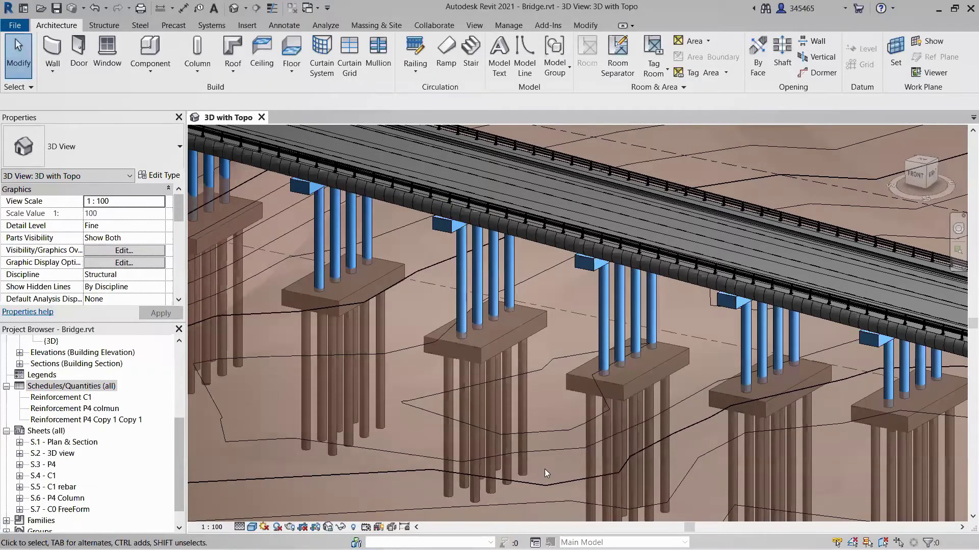
Open the structural plan named Plan View from sheet S.1 - Plan & Section and inspect it up close
{"action": "left_click", "coordinate": [19, 442]}
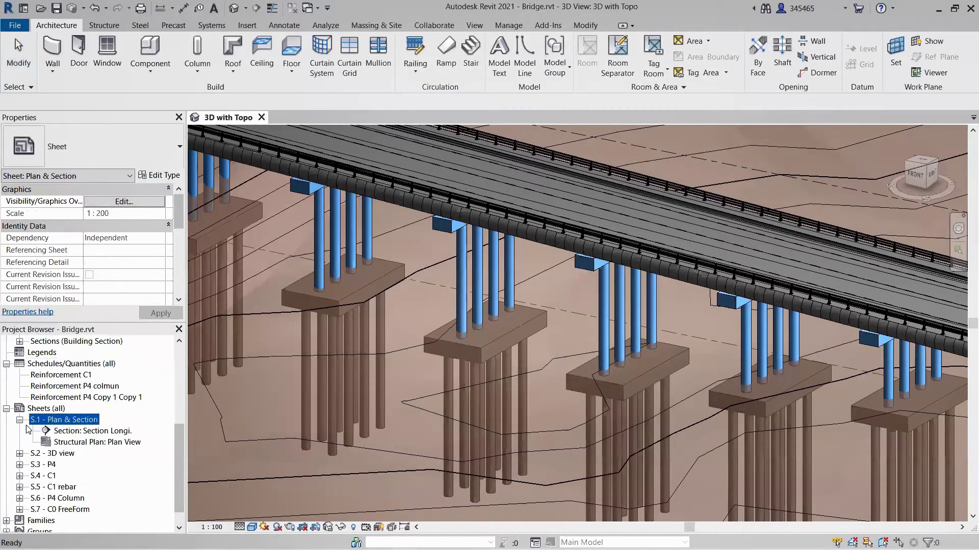
{"action": "left_click", "coordinate": [86, 443]}
{"action": "double_click", "coordinate": [85, 443]}
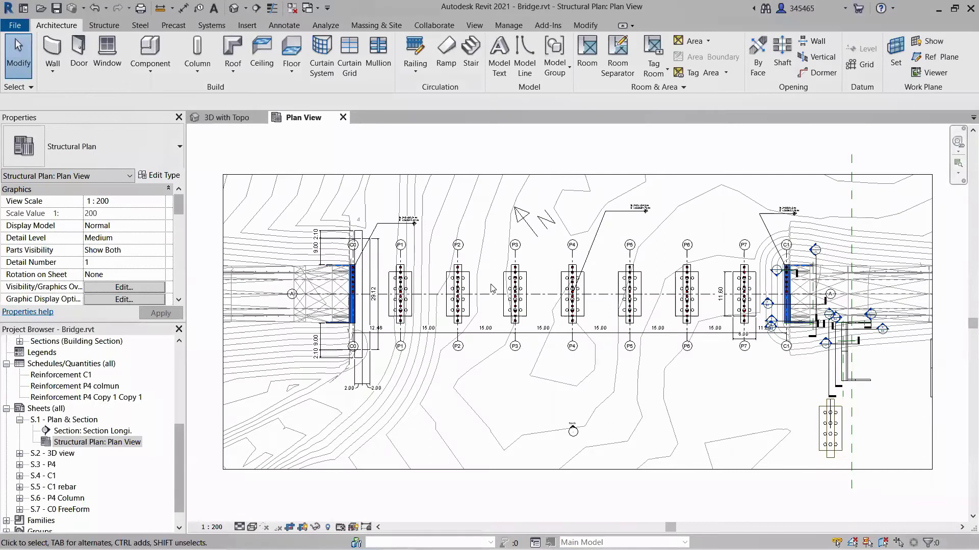
{"action": "scroll", "coordinate": [492, 289], "scroll_direction": "up", "scroll_amount": 8}
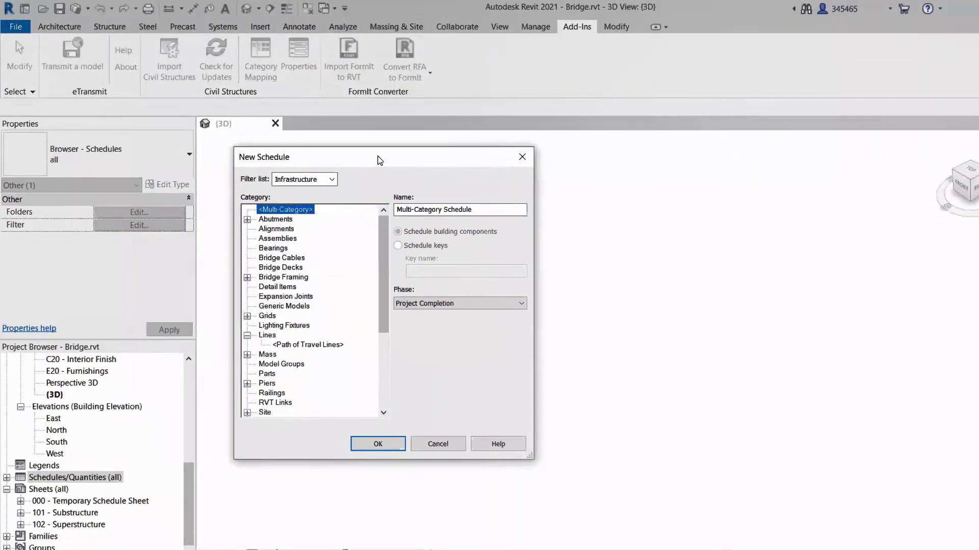
Choose the Piers category from the Infrastructure list for the new schedule and continue to its field settings
{"action": "left_click", "coordinate": [351, 190]}
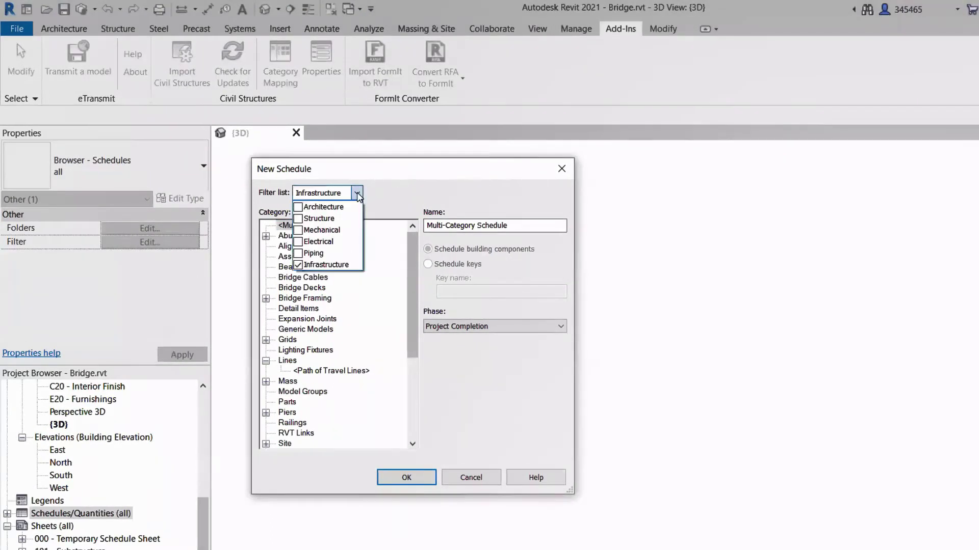
{"action": "left_click", "coordinate": [417, 249]}
{"action": "left_click_drag", "start_coordinate": [417, 250], "coordinate": [417, 302]}
{"action": "left_click", "coordinate": [287, 318]}
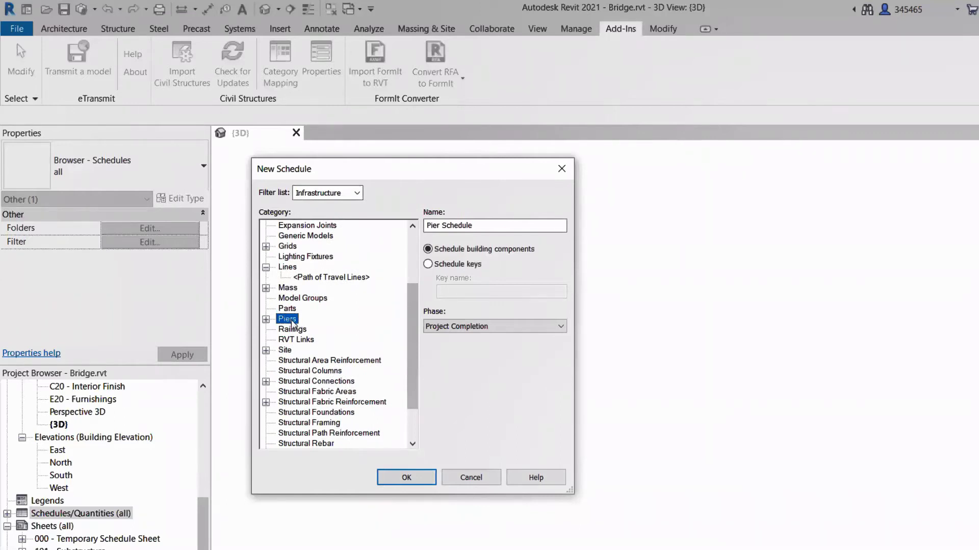
{"action": "left_click", "coordinate": [396, 479]}
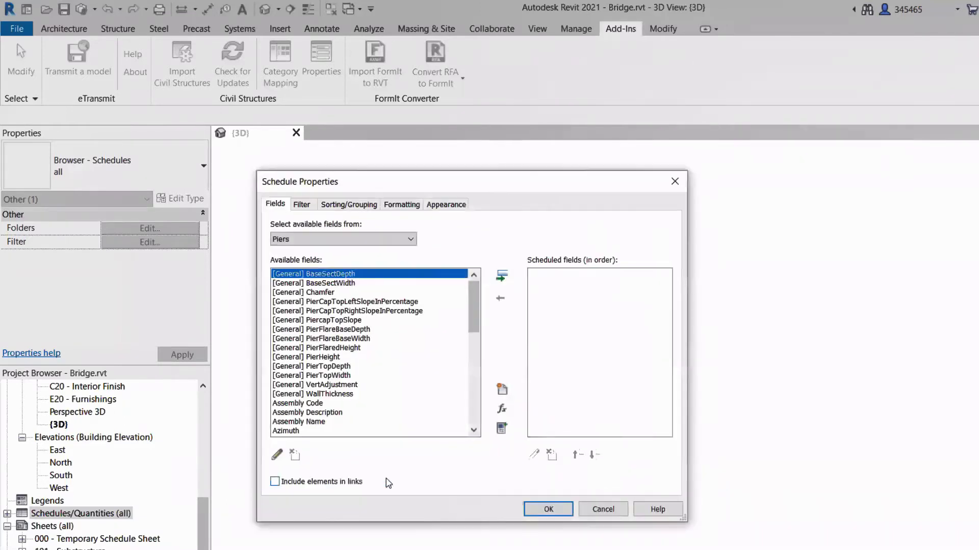
Create the Pier Schedule with the fields Name, Station, Pier height, CIP concrete volume and PierTopWidth
{"action": "left_click_drag", "start_coordinate": [474, 312], "coordinate": [468, 386]}
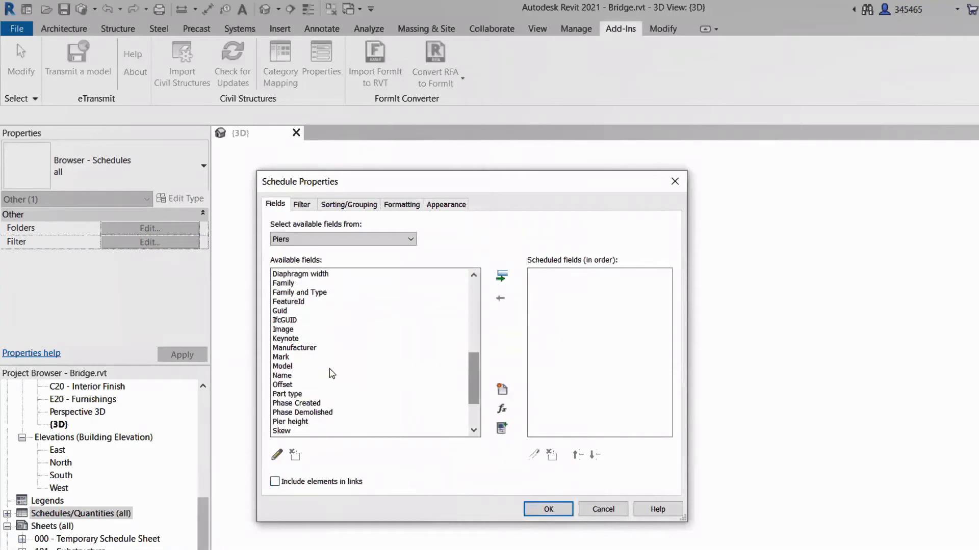
{"action": "left_click", "coordinate": [307, 376]}
{"action": "left_click", "coordinate": [502, 277]}
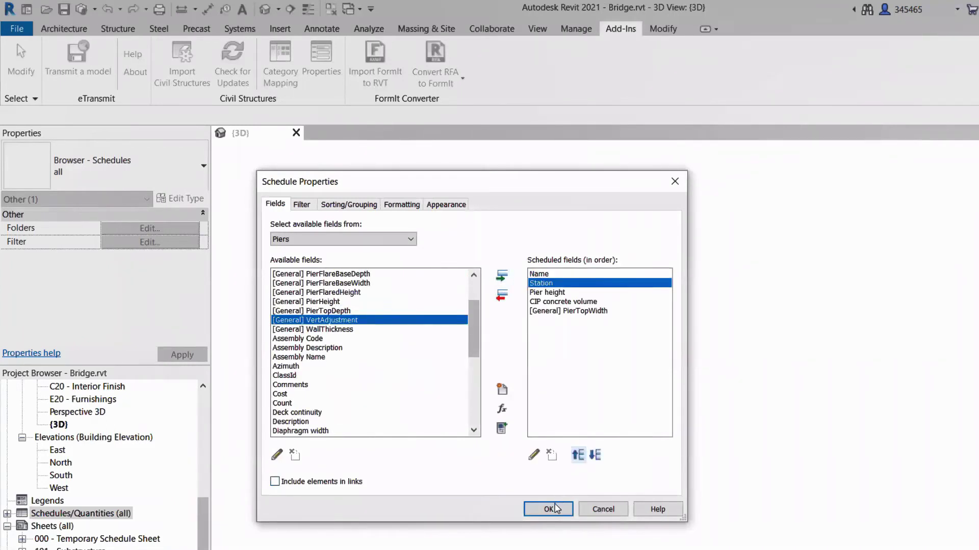
{"action": "left_click", "coordinate": [555, 509]}
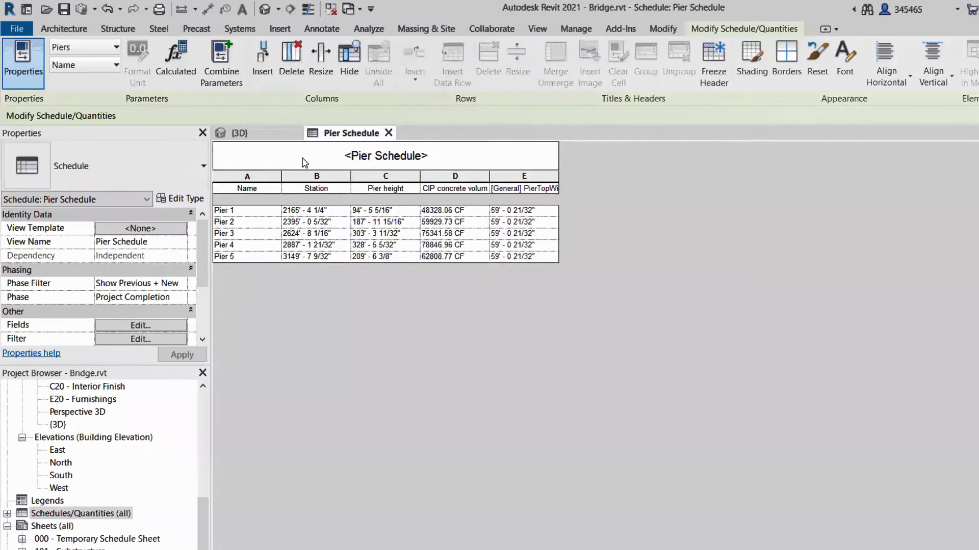
{"action": "scroll", "coordinate": [302, 162], "scroll_direction": "up", "scroll_amount": 5, "text": "ctrl"}
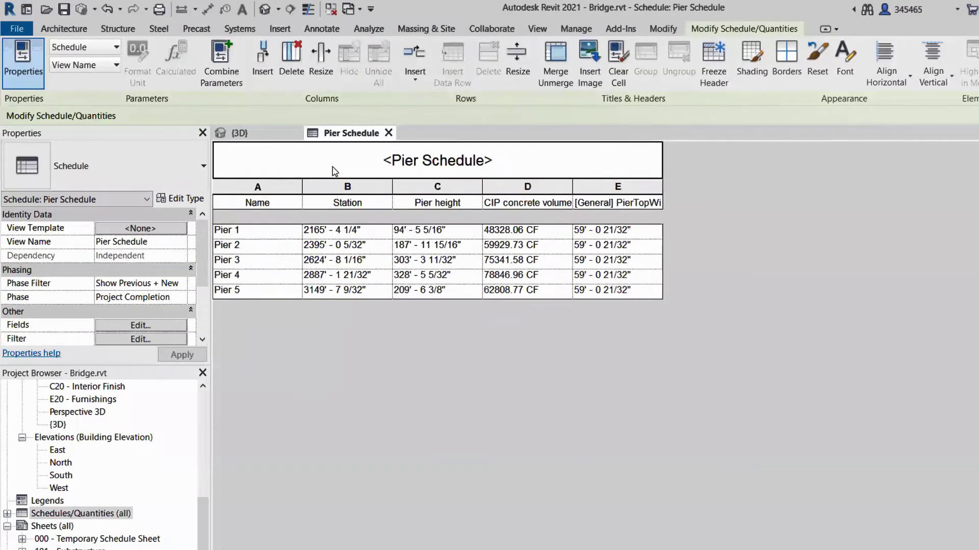
{"action": "scroll", "coordinate": [335, 171], "scroll_direction": "up", "scroll_amount": 1, "text": "ctrl"}
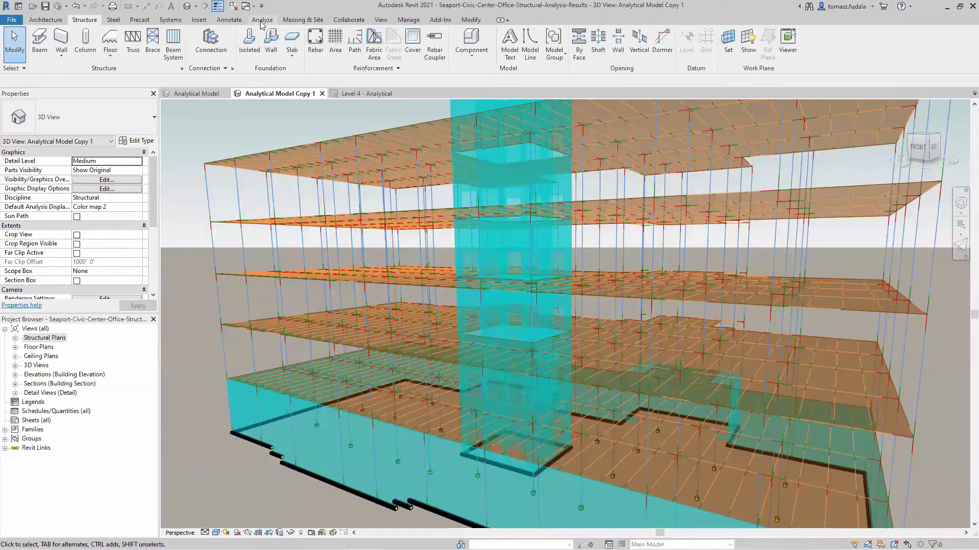
Display the static analysis results for surface Displacement UZ under load case DL1 in Analytical Model Copy 1 using Results Explorer
{"action": "left_click", "coordinate": [262, 20]}
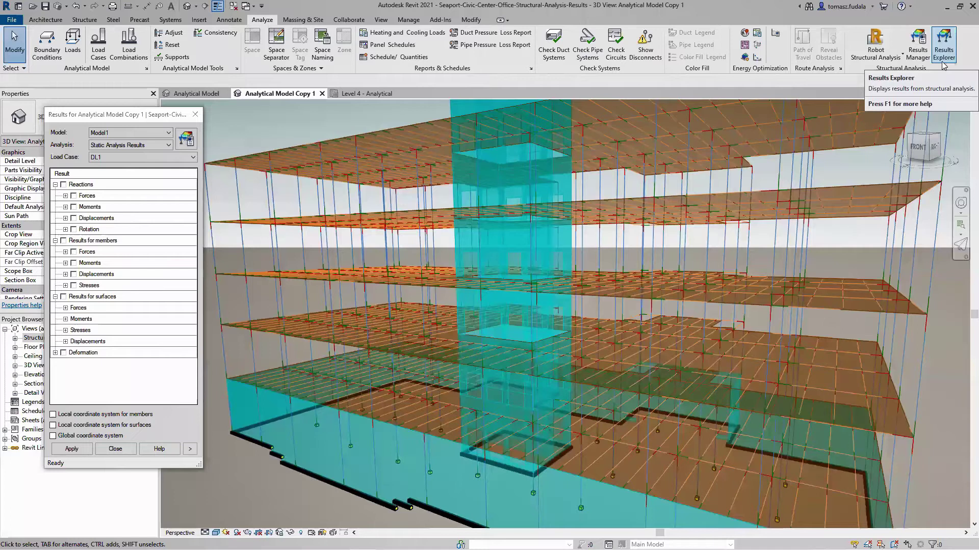
{"action": "left_click", "coordinate": [65, 341]}
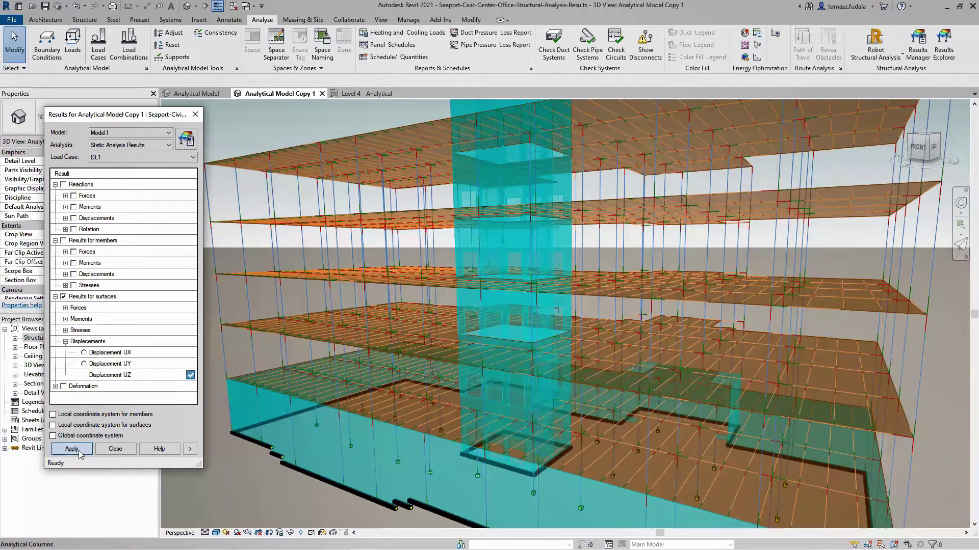
{"action": "left_click", "coordinate": [80, 453]}
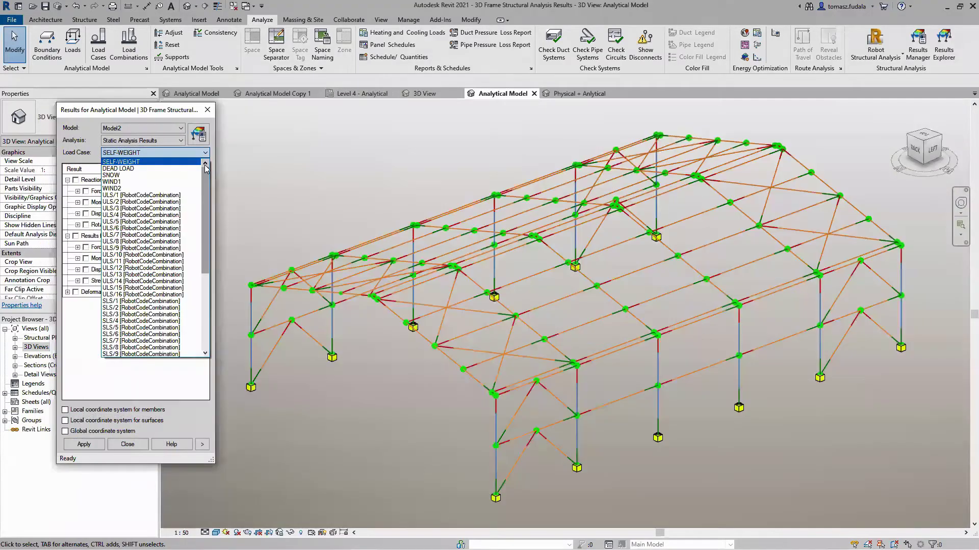
Display the MAX member Moments My for the ULS+/- code combination on the 3D frame's analytical model
{"action": "left_click", "coordinate": [205, 154]}
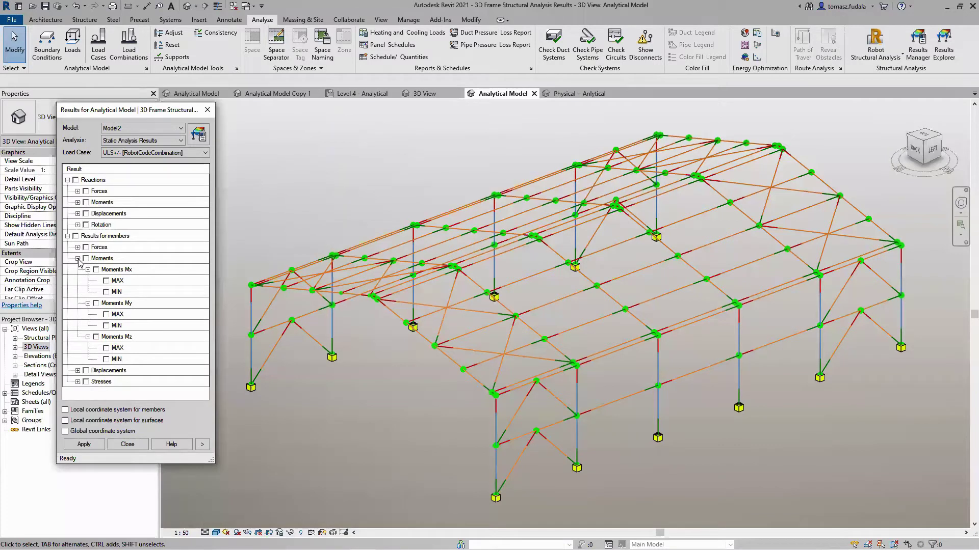
{"action": "left_click", "coordinate": [106, 314]}
{"action": "left_click", "coordinate": [84, 444]}
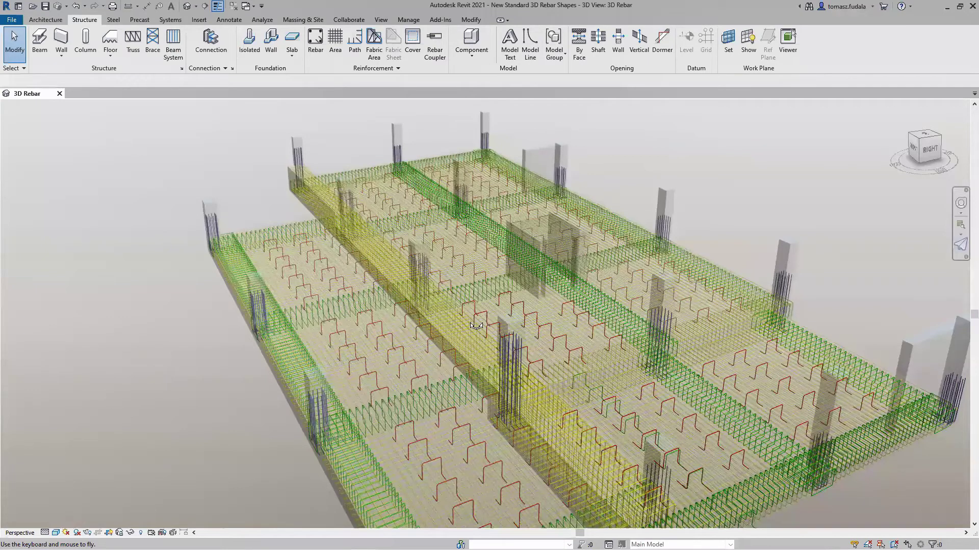
Give the slab's selected 16M rebar set a Standard - 90 deg. hook at its end, with a hook rotation of -90°
{"action": "key", "text": "w"}
{"action": "left_click_drag", "start_coordinate": [476, 326], "coordinate": [469, 333]}
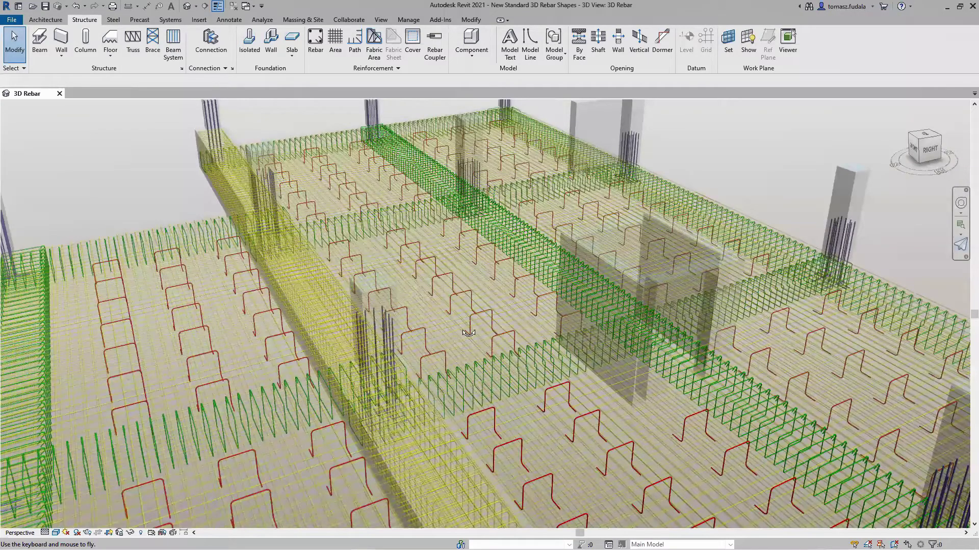
{"action": "key", "text": "w"}
{"action": "left_click_drag", "start_coordinate": [469, 333], "coordinate": [501, 296]}
{"action": "key", "text": "w"}
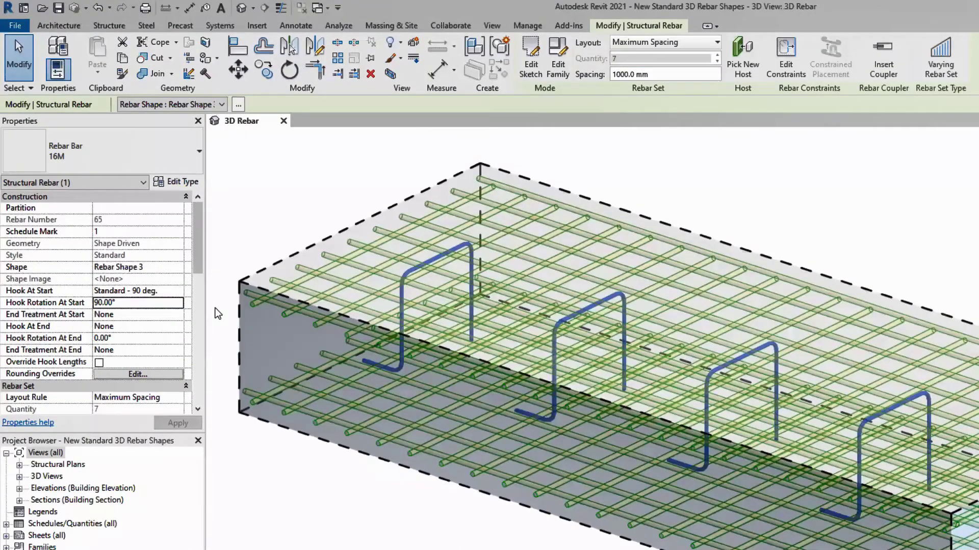
{"action": "left_click", "coordinate": [178, 327]}
{"action": "left_click", "coordinate": [175, 348]}
{"action": "left_click", "coordinate": [174, 340]}
{"action": "type", "text": "270"}
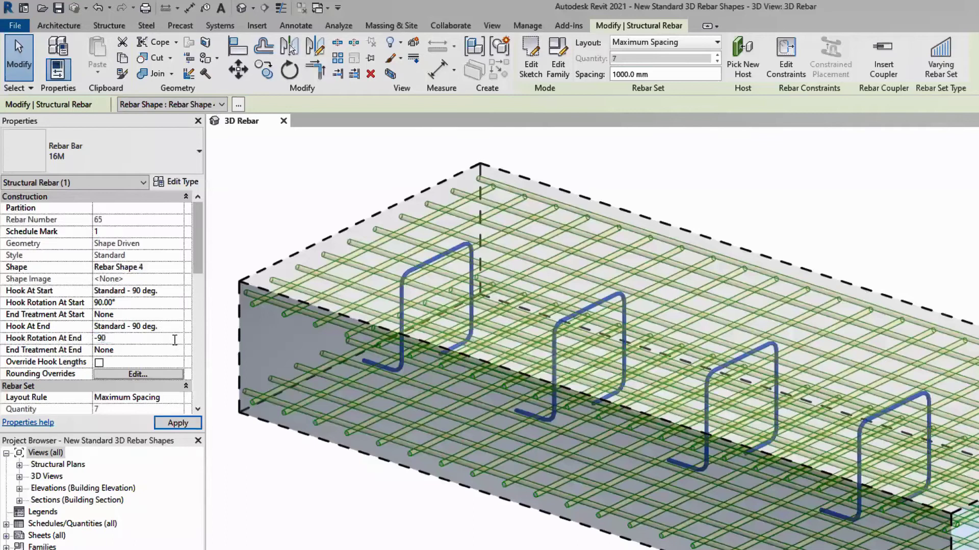
{"action": "key", "text": "Return"}
Override the rebar set's hook lengths and set dimensions A and E to 400 mm each
{"action": "left_click_drag", "start_coordinate": [197, 265], "coordinate": [190, 315]}
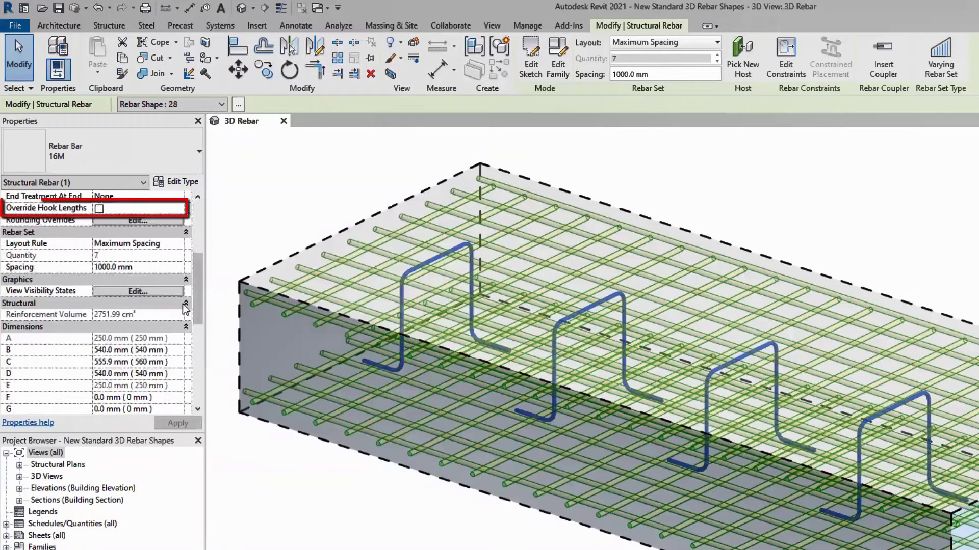
{"action": "left_click", "coordinate": [99, 209]}
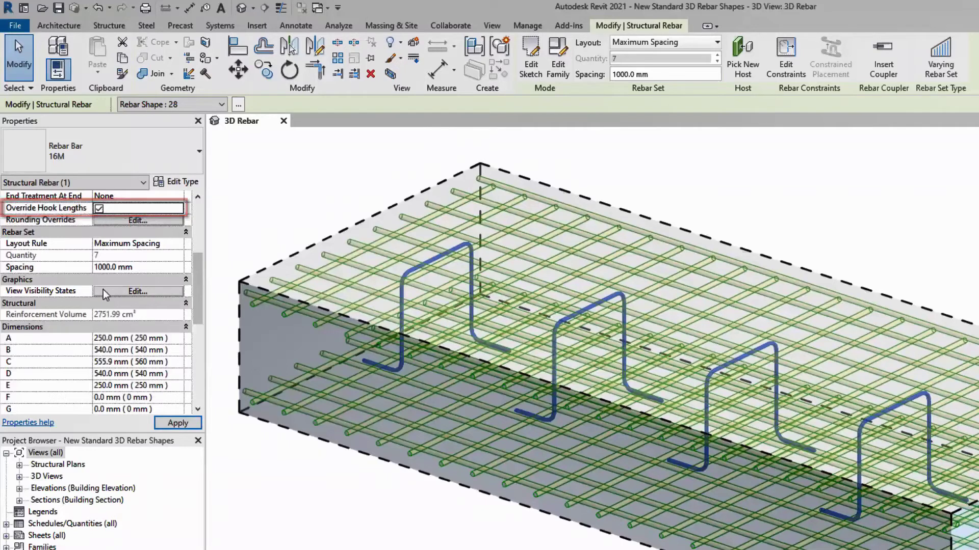
{"action": "left_click", "coordinate": [104, 338]}
{"action": "key", "text": "BackSpace"}
{"action": "key", "text": "BackSpace"}
{"action": "type", "text": "400"}
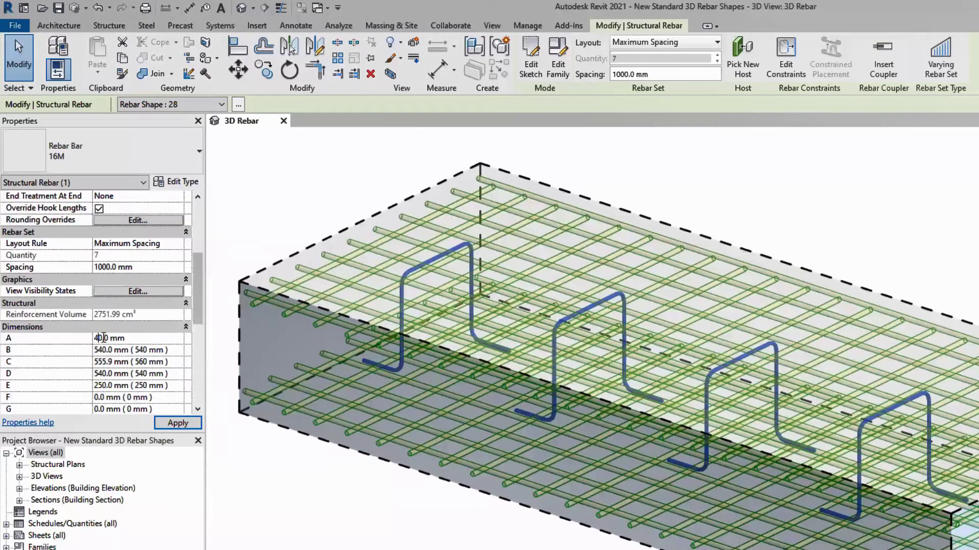
{"action": "left_click", "coordinate": [102, 386]}
{"action": "key", "text": "BackSpace"}
{"action": "key", "text": "BackSpace"}
{"action": "type", "text": "40"}
{"action": "key", "text": "Return"}
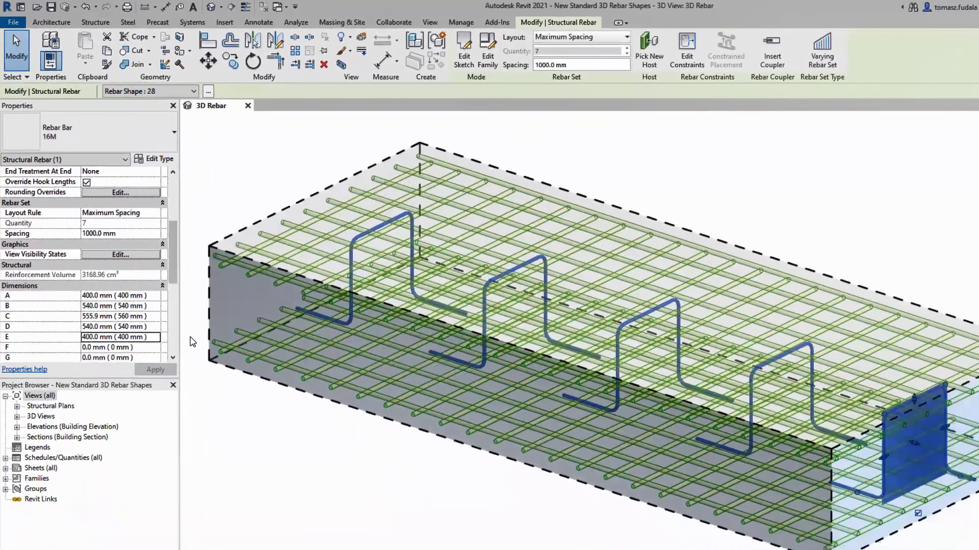
{"action": "left_click", "coordinate": [191, 337]}
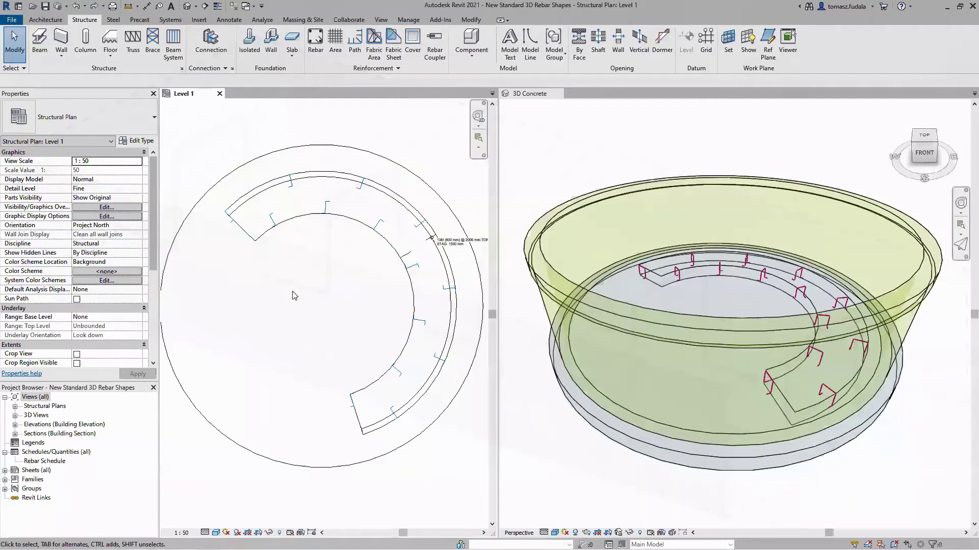
Extend the structural path reinforcement further around the circular slab in the Level 1 plan, leaving only a small gap in the ring
{"action": "left_click", "coordinate": [258, 241]}
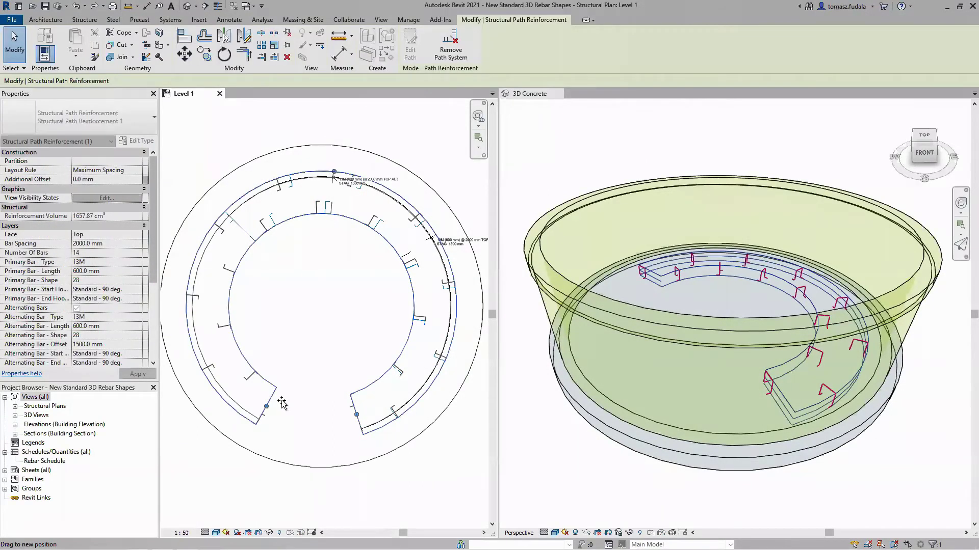
{"action": "left_click_drag", "start_coordinate": [282, 403], "coordinate": [325, 425]}
{"action": "left_click", "coordinate": [326, 424]}
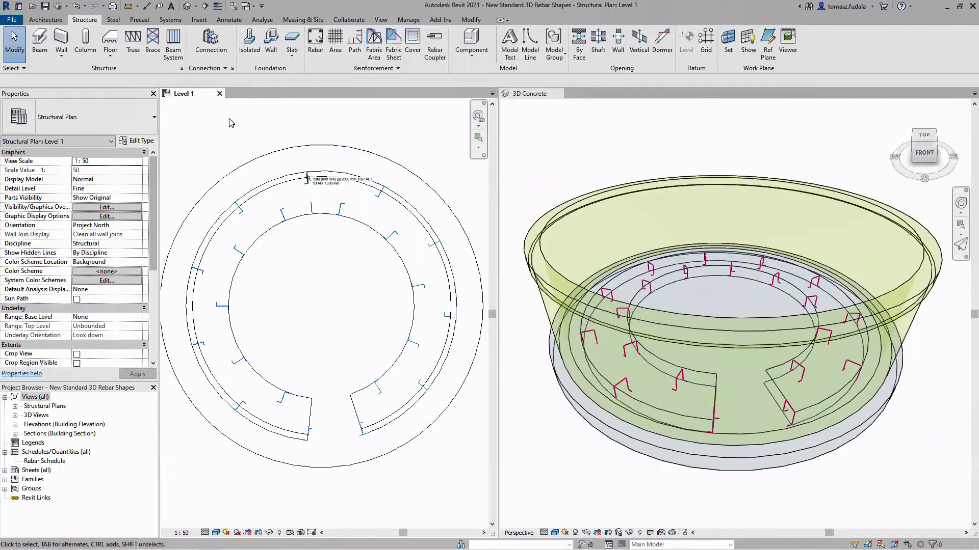
Close the Level 1 plan and examine the ring of path reinforcement bars in the 3D Concrete view from several sides
{"action": "left_click", "coordinate": [220, 94]}
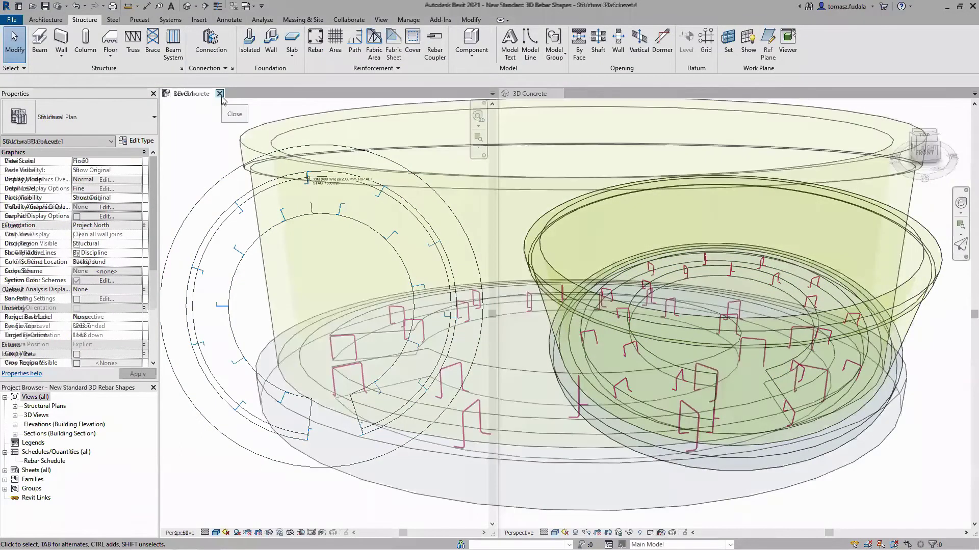
{"action": "middle_click_drag", "start_coordinate": [586, 356], "coordinate": [466, 358], "text": "shift"}
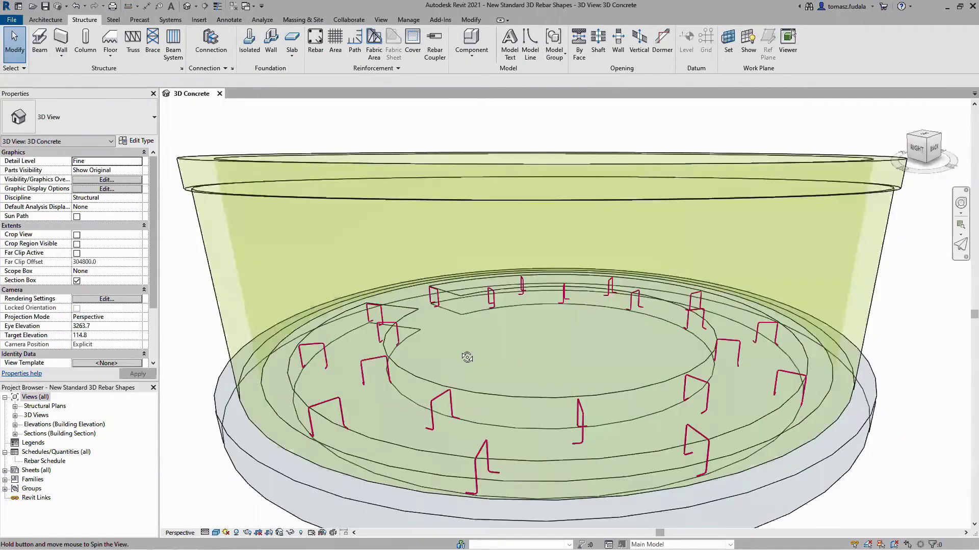
{"action": "middle_click_drag", "start_coordinate": [467, 358], "coordinate": [325, 352], "text": "shift"}
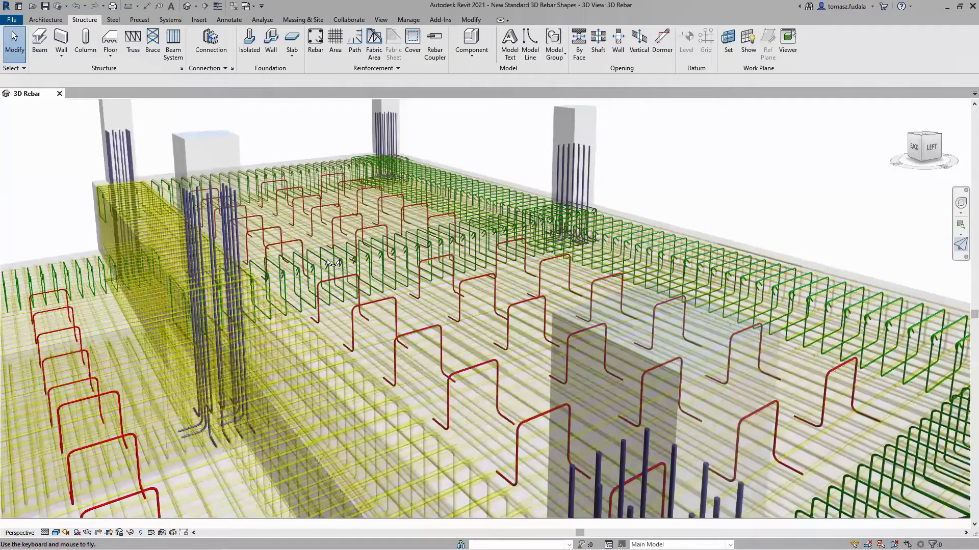
{"action": "key", "text": "s"}
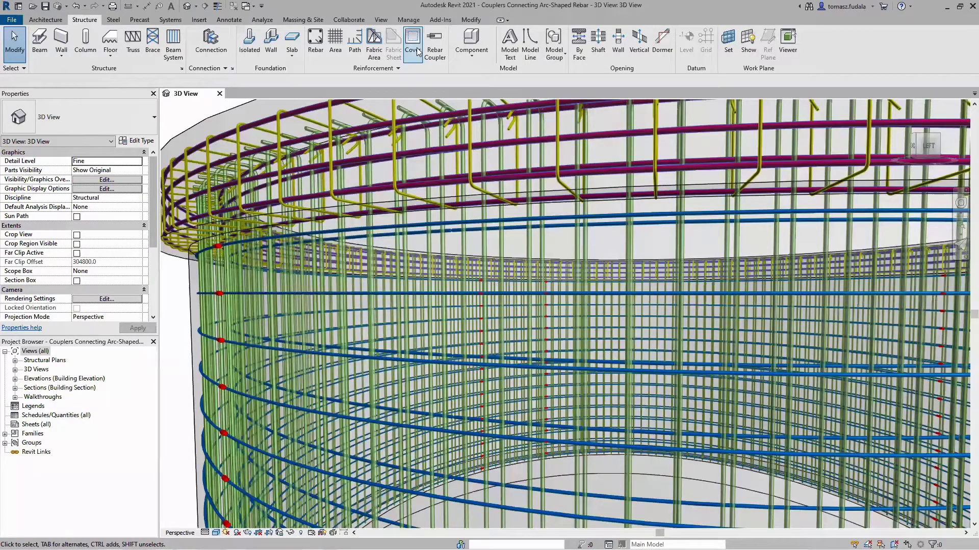
Start inserting an M_Standard Coupler CPL13M between two arc-shaped bars of the circular wall and pick the first bar
{"action": "left_click", "coordinate": [432, 51]}
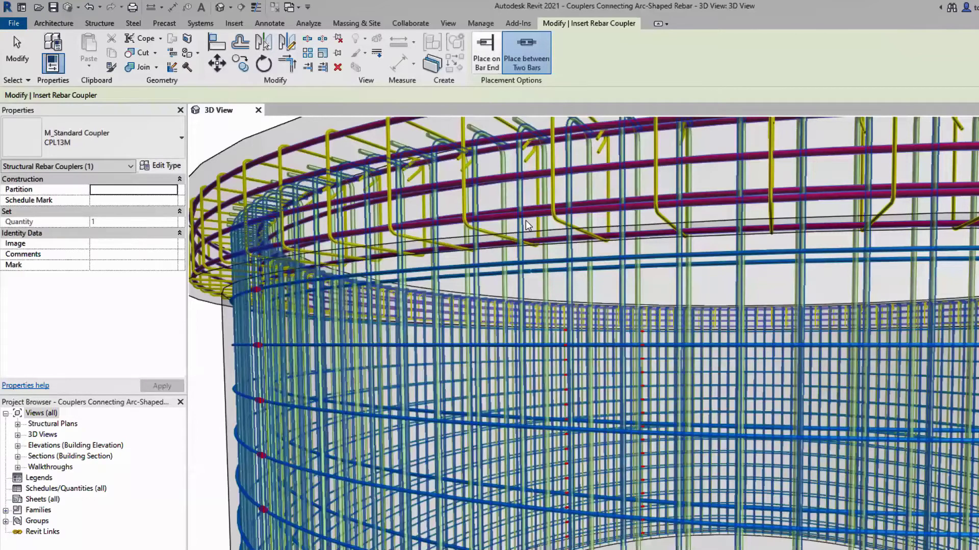
{"action": "left_click", "coordinate": [535, 270]}
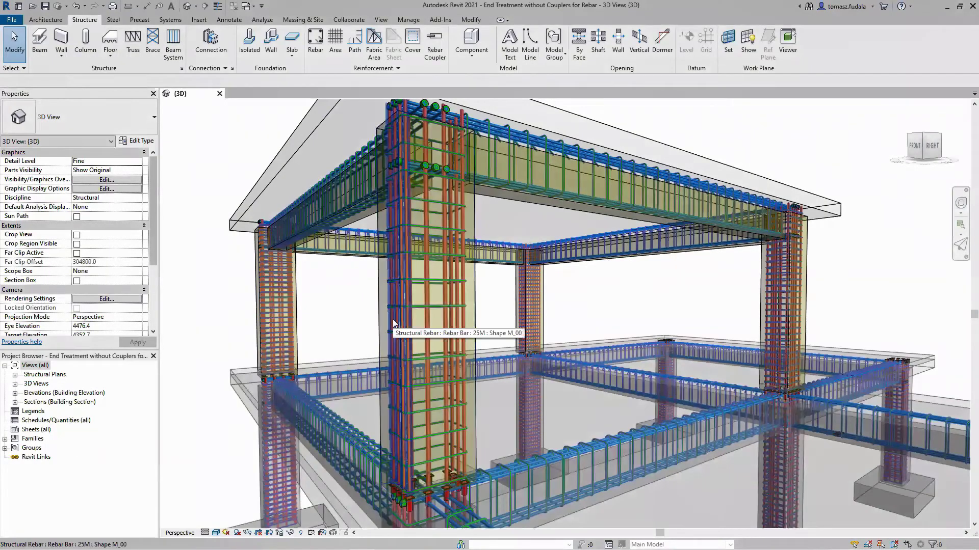
Set End Treatment At Start to Threaded for the front column's vertical 25M rebar set
{"action": "left_click", "coordinate": [392, 319]}
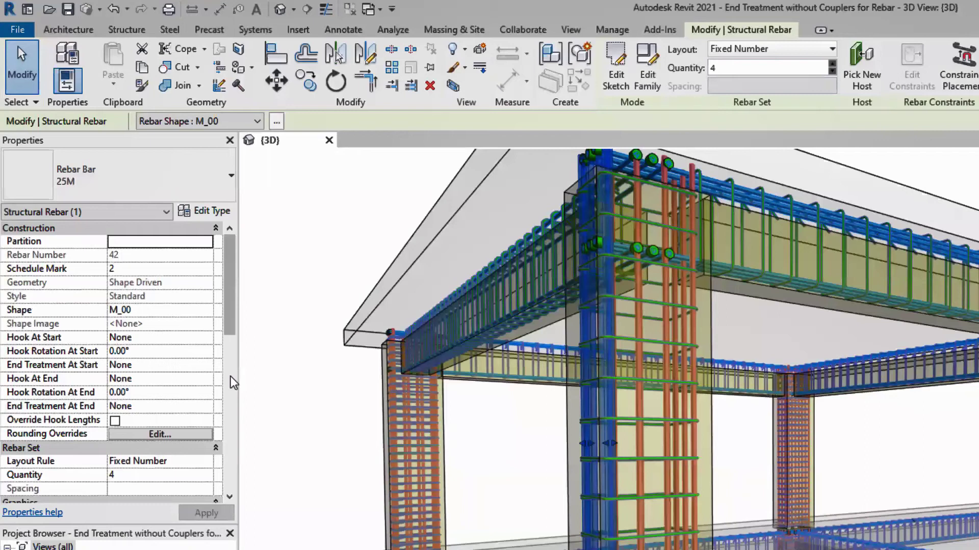
{"action": "left_click", "coordinate": [206, 365]}
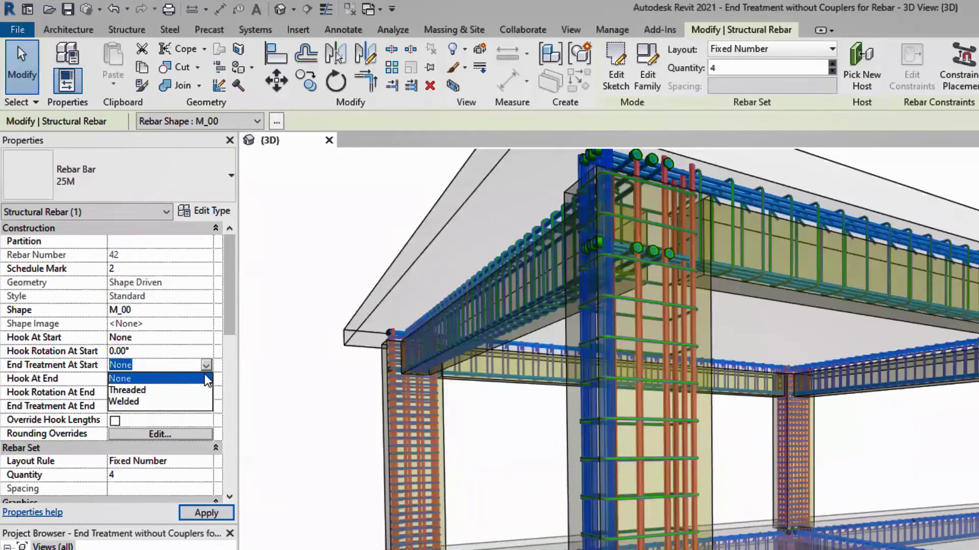
{"action": "left_click", "coordinate": [200, 389]}
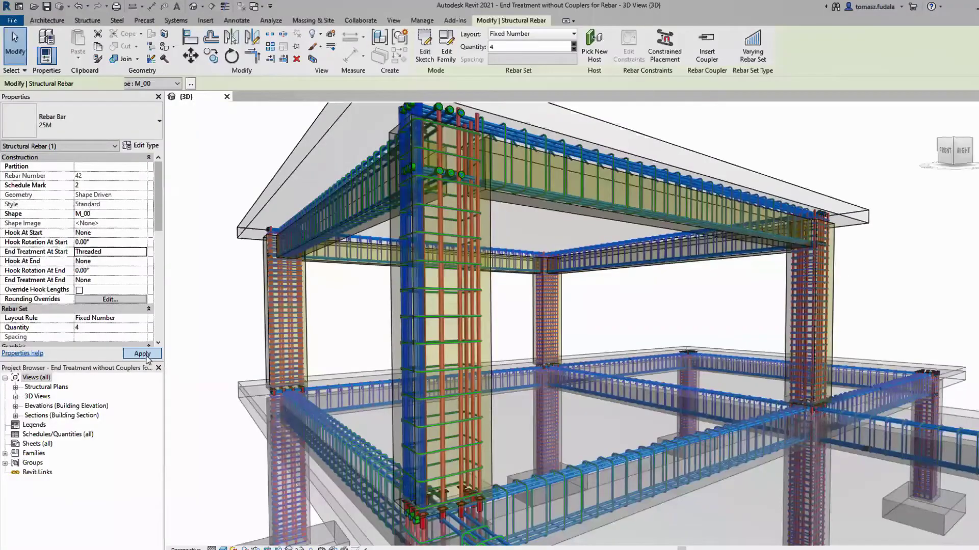
{"action": "left_click", "coordinate": [142, 354]}
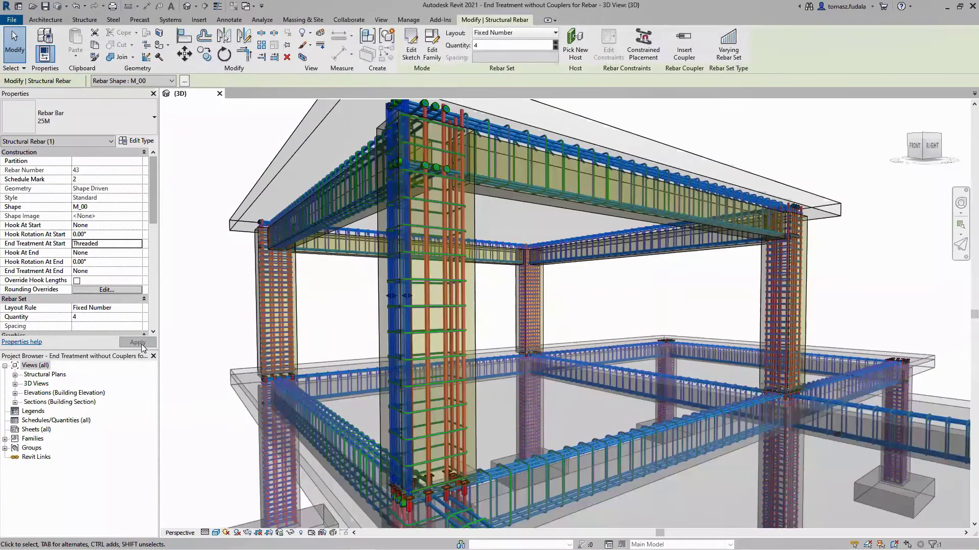
{"action": "left_click", "coordinate": [179, 357]}
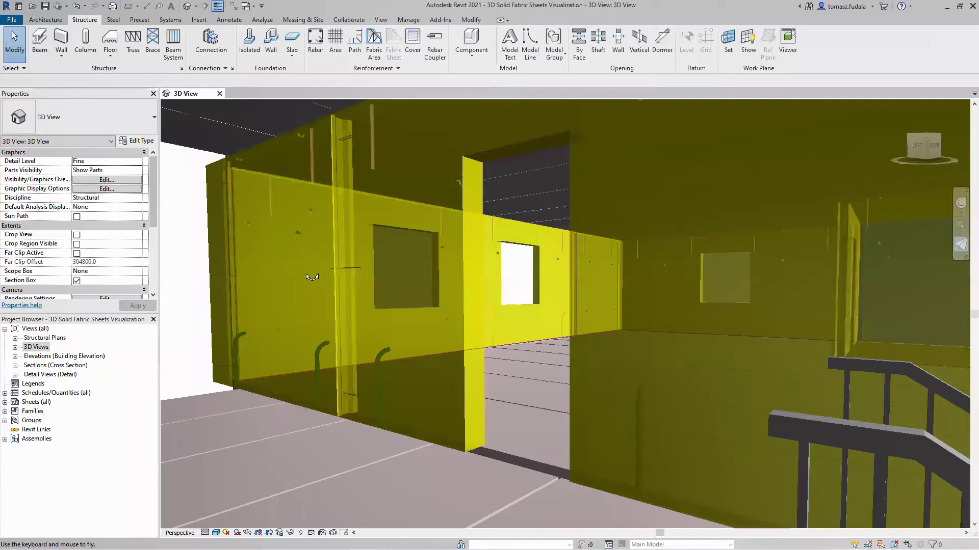
Fly up to the precast solid wall panel, select its parts assembly and isolate it in the 3D view
{"action": "key", "text": "w"}
{"action": "key", "text": "w"}
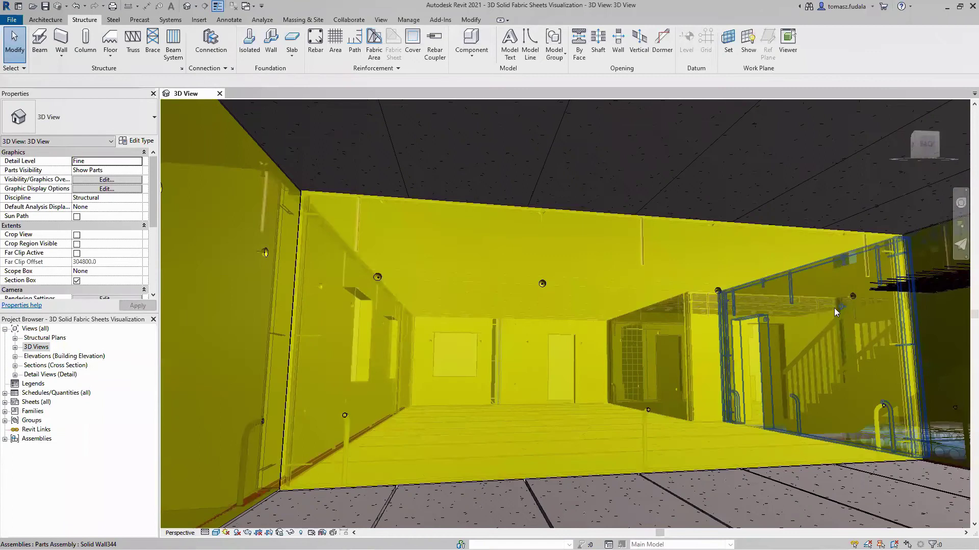
{"action": "left_click", "coordinate": [834, 308]}
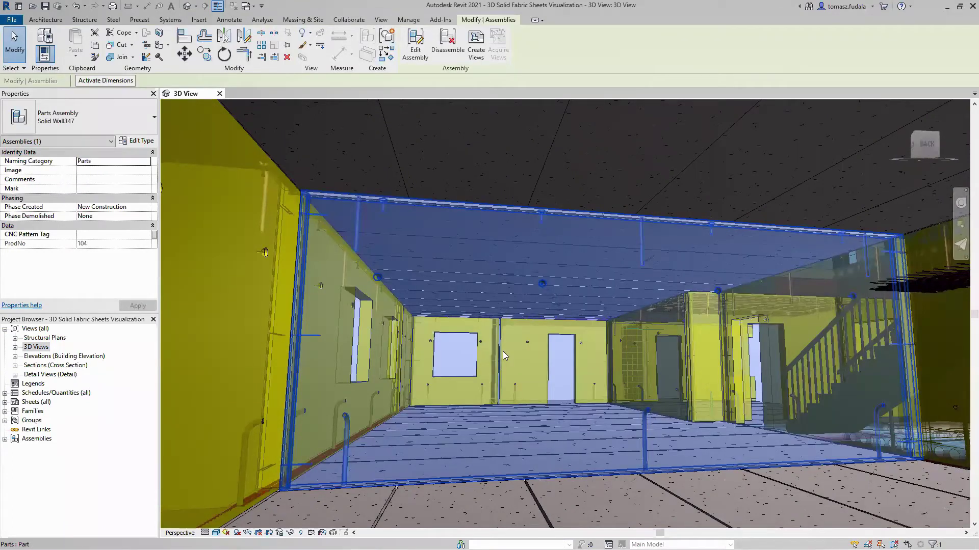
{"action": "left_click", "coordinate": [146, 22]}
{"action": "left_click", "coordinate": [123, 81]}
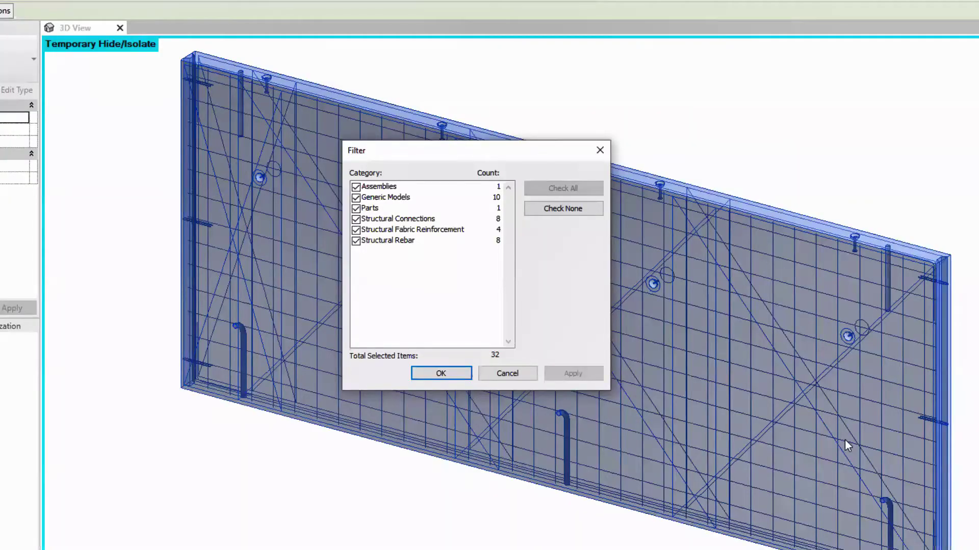
Set the wall panel's Structural Fabric Reinforcement and Structural Rebar to be viewed unobscured and as solid in the view named 3D View
{"action": "left_click", "coordinate": [580, 230]}
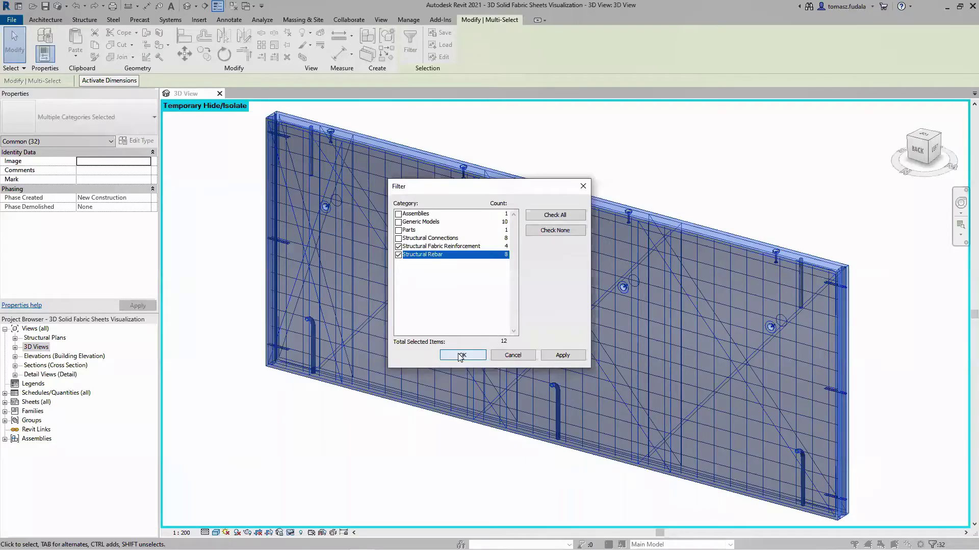
{"action": "left_click", "coordinate": [461, 355]}
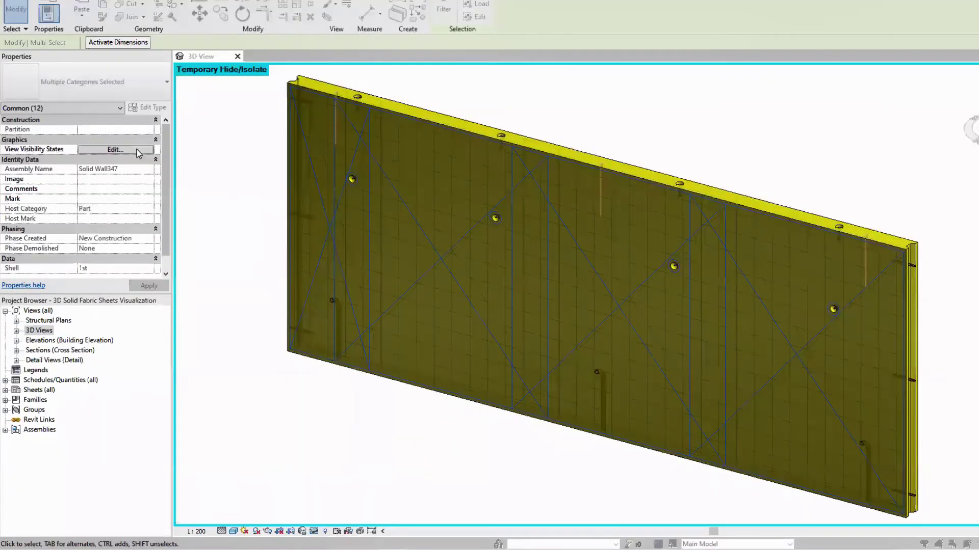
{"action": "left_click", "coordinate": [138, 152]}
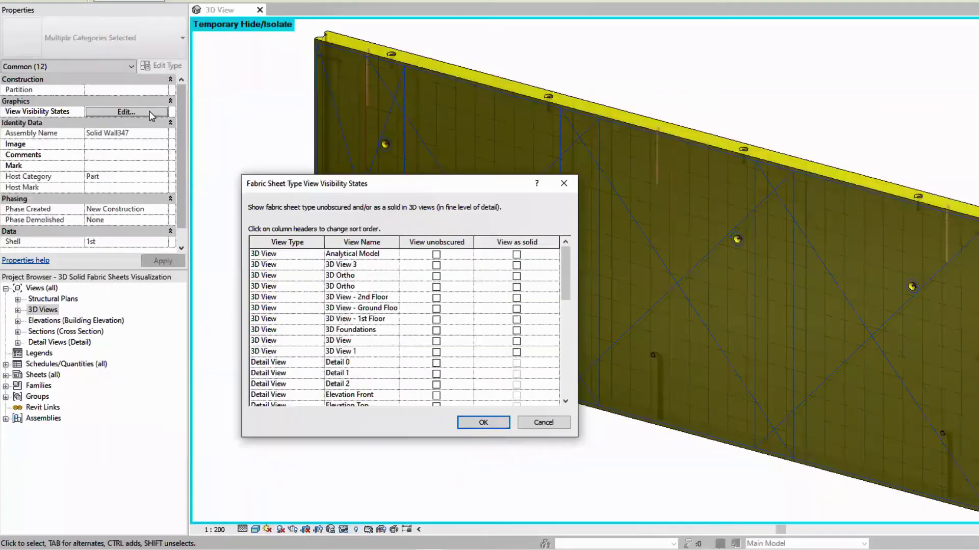
{"action": "left_click", "coordinate": [436, 341]}
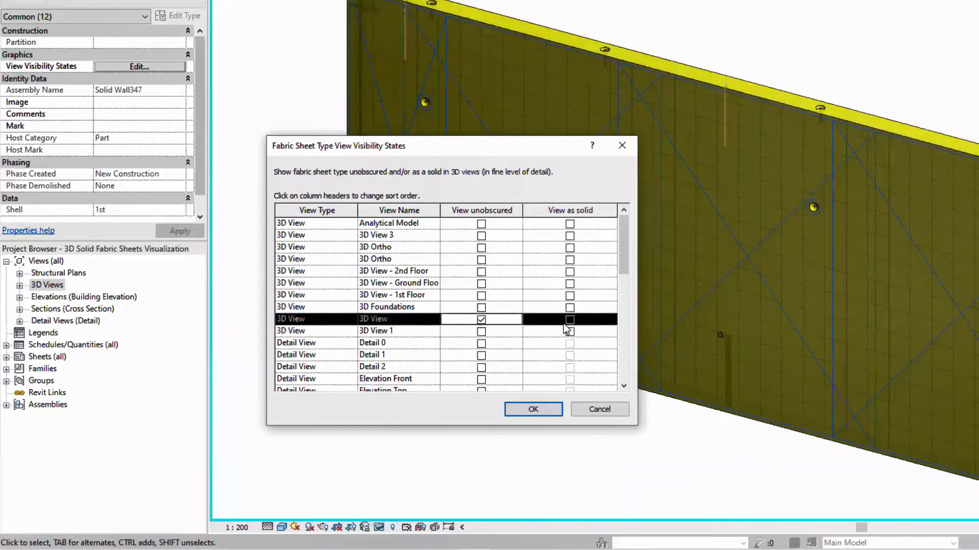
{"action": "left_click", "coordinate": [569, 321]}
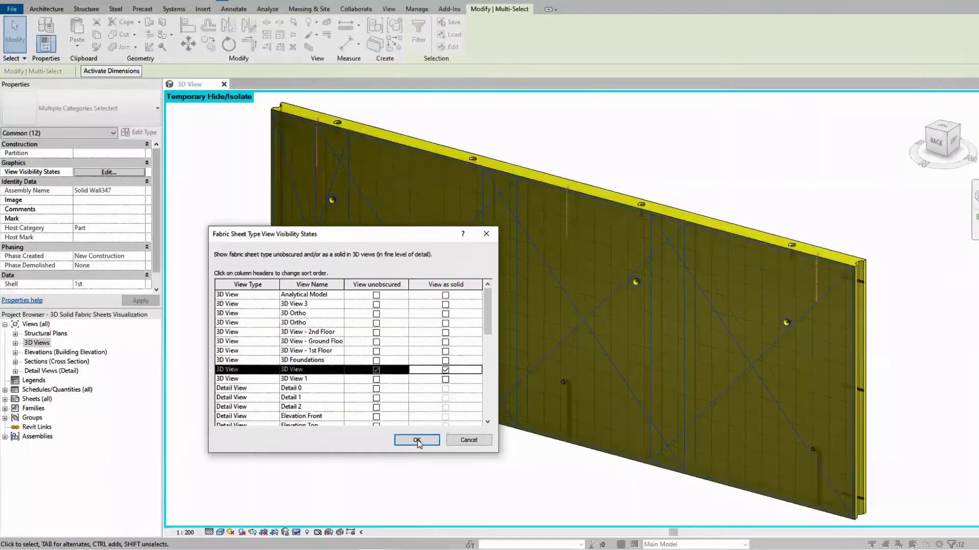
{"action": "left_click", "coordinate": [416, 441]}
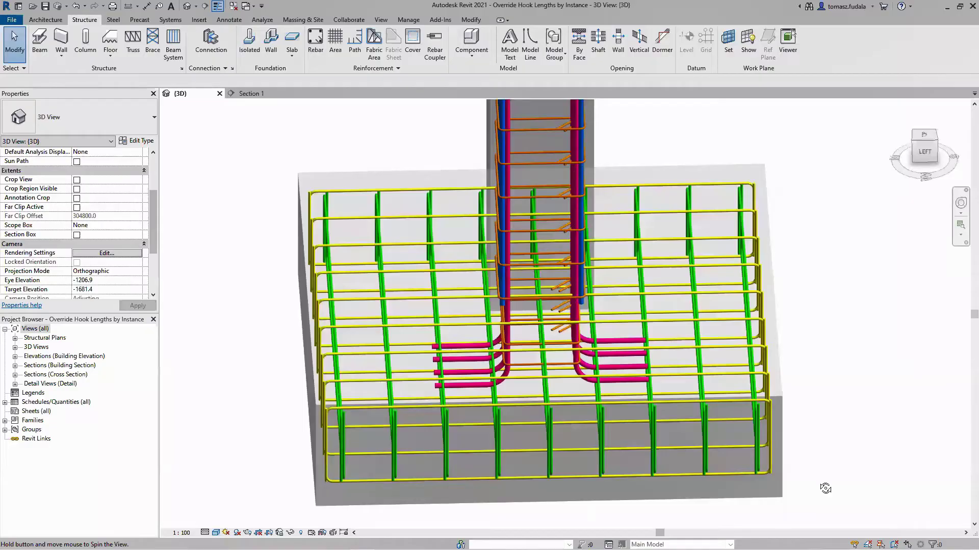
Give both hooked H20 column bar sets in Section 1 an overridden hook length, with dimension C of 500 mm
{"action": "middle_click_drag", "start_coordinate": [825, 488], "coordinate": [895, 488], "text": "shift"}
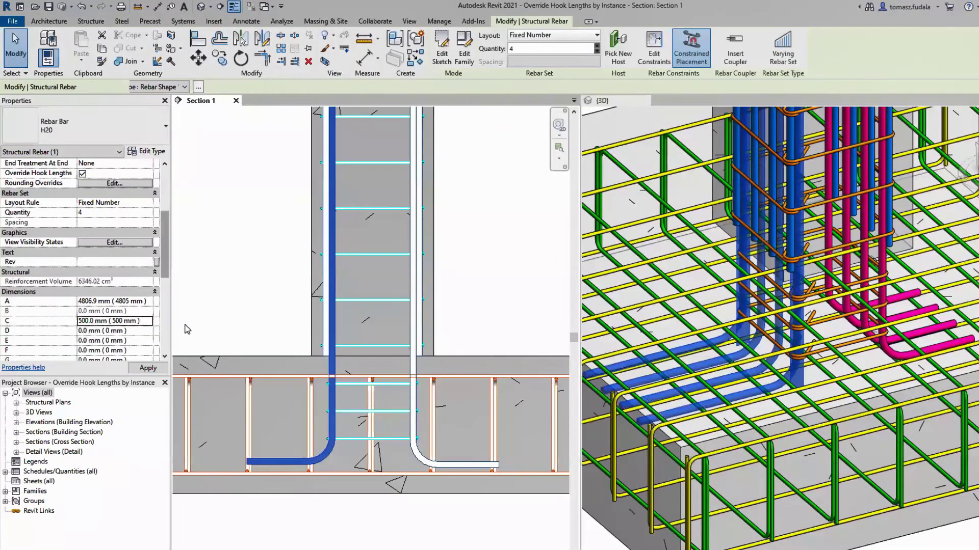
{"action": "left_click", "coordinate": [187, 329]}
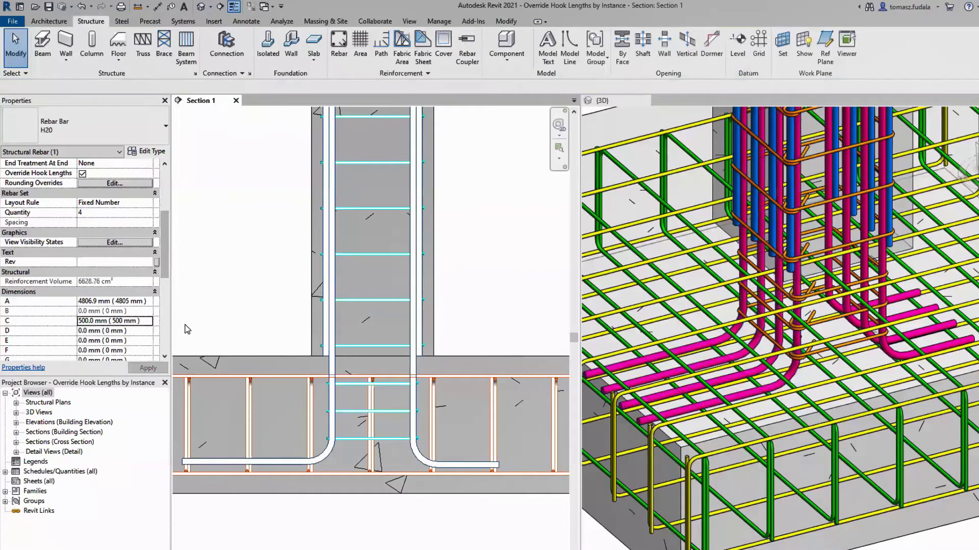
{"action": "left_click", "coordinate": [412, 375]}
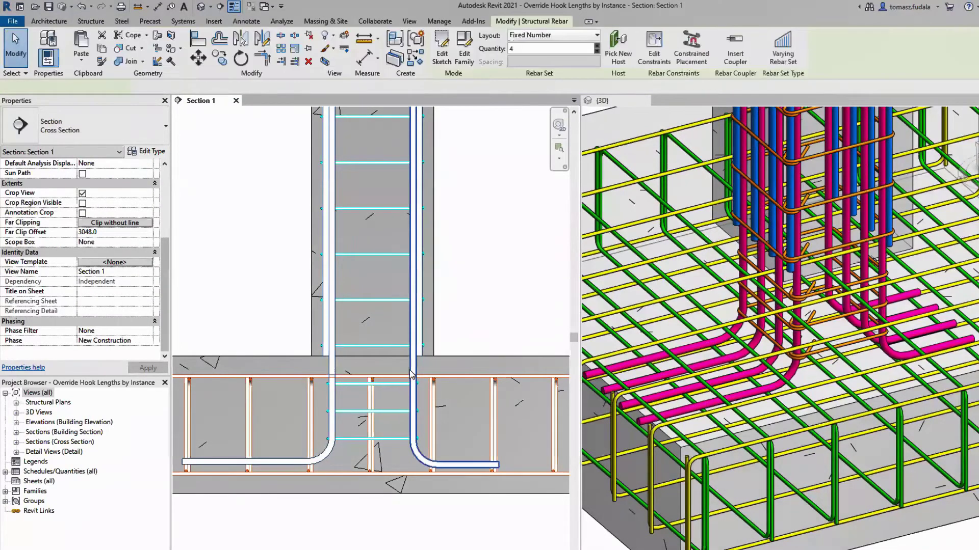
{"action": "left_click", "coordinate": [82, 173]}
{"action": "double_click", "coordinate": [87, 321]}
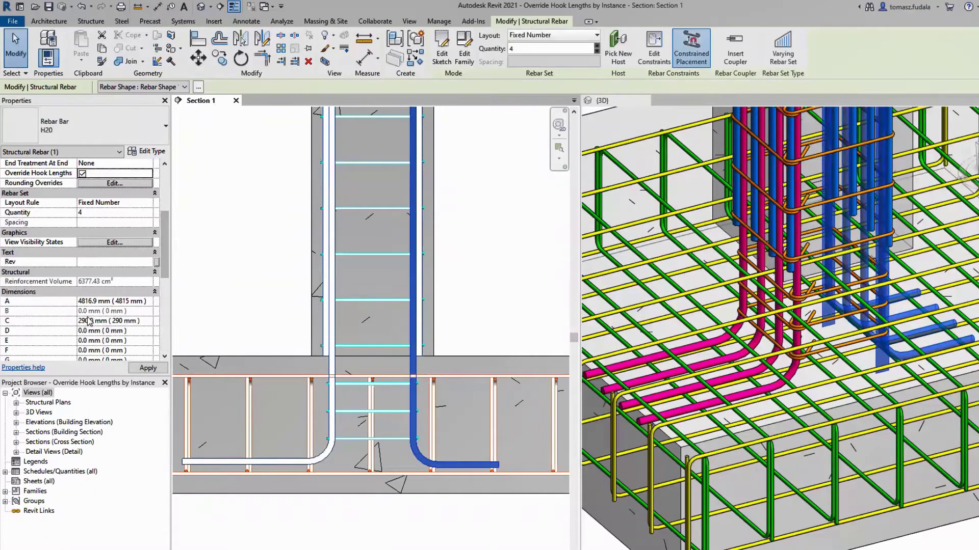
{"action": "type", "text": "500"}
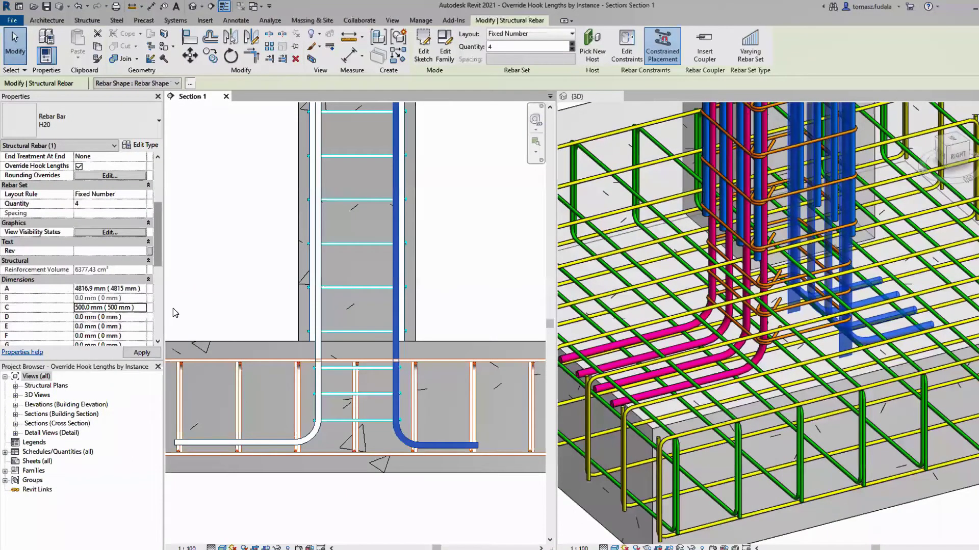
{"action": "left_click", "coordinate": [173, 308]}
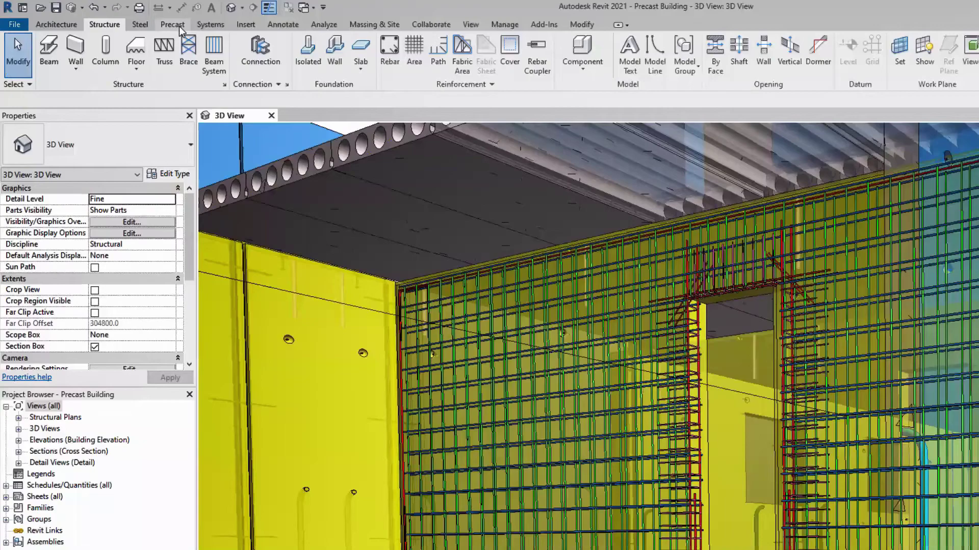
Disable the automatic precast updates for the reinforced solid wall assembly with the door opening
{"action": "left_click", "coordinate": [178, 26]}
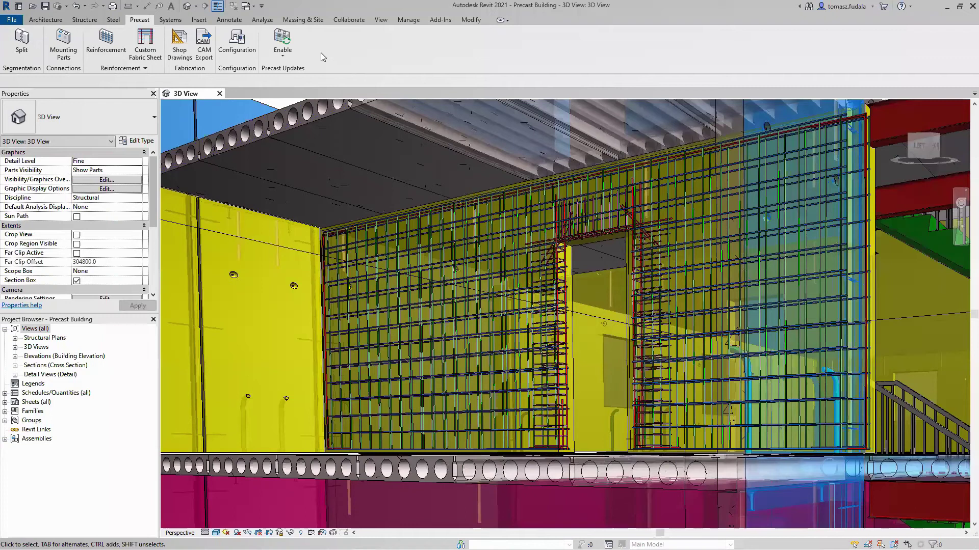
{"action": "left_click", "coordinate": [396, 233]}
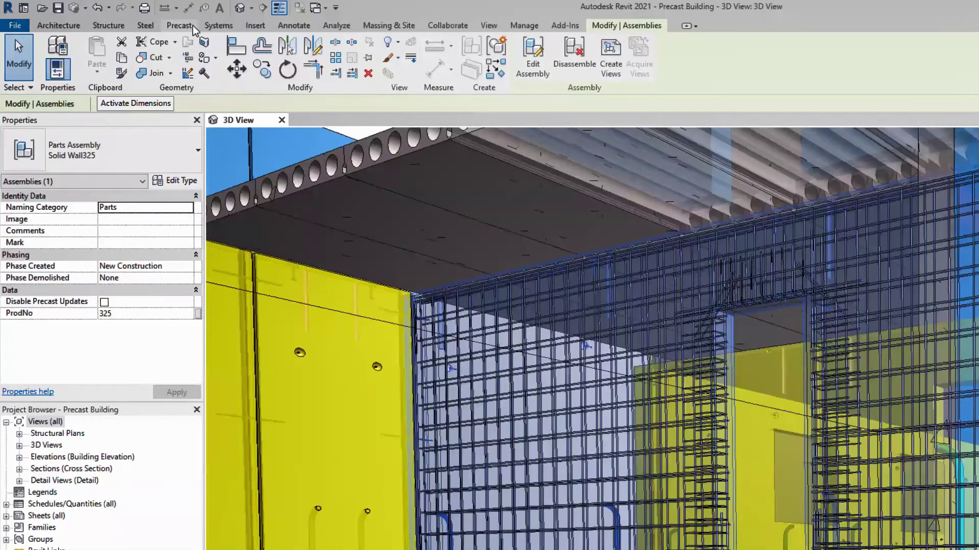
{"action": "left_click", "coordinate": [193, 26]}
{"action": "left_click", "coordinate": [362, 70]}
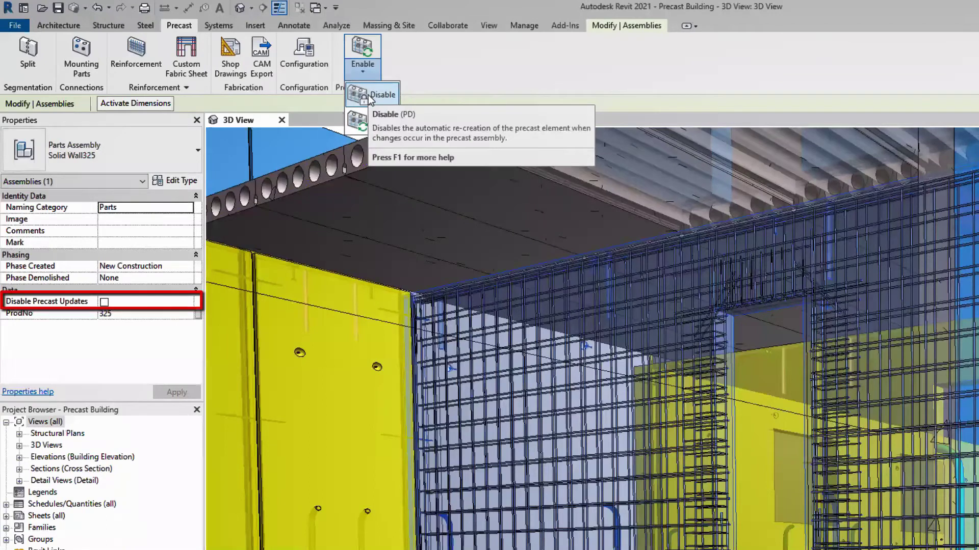
{"action": "left_click", "coordinate": [370, 98]}
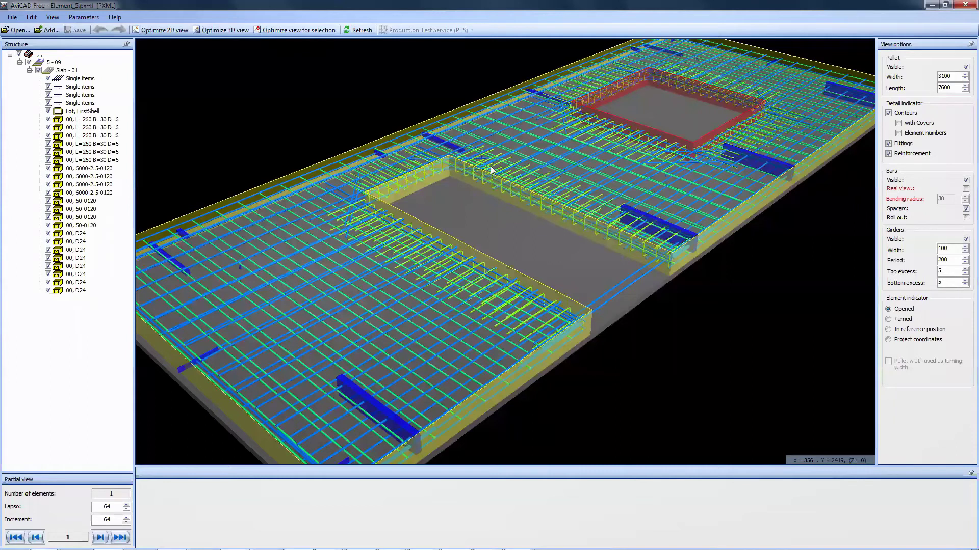
{"action": "middle_click_drag", "start_coordinate": [490, 166], "coordinate": [511, 160]}
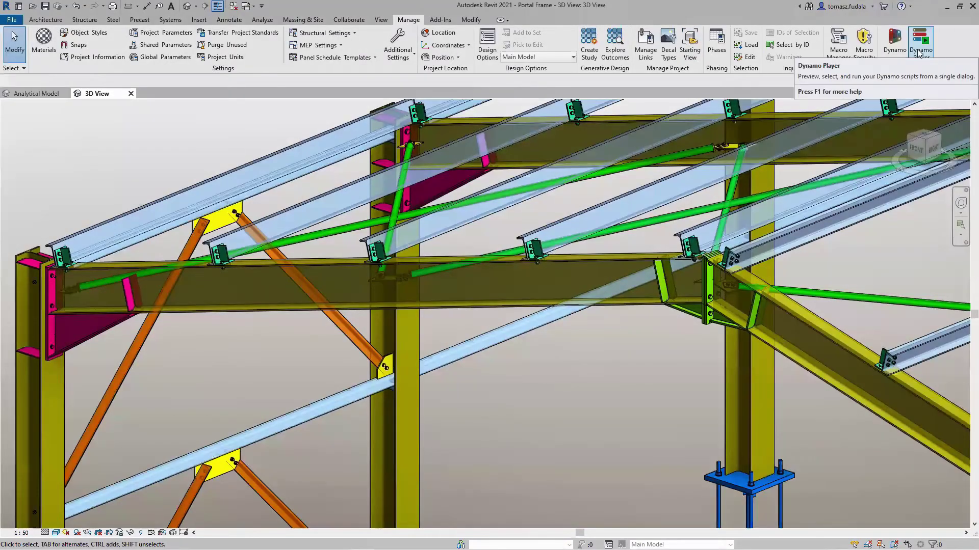
Open the Dynamo Player script "Clip angle - beam to column By Analysis Results" for editing in Dynamo and close the player
{"action": "left_click", "coordinate": [919, 51]}
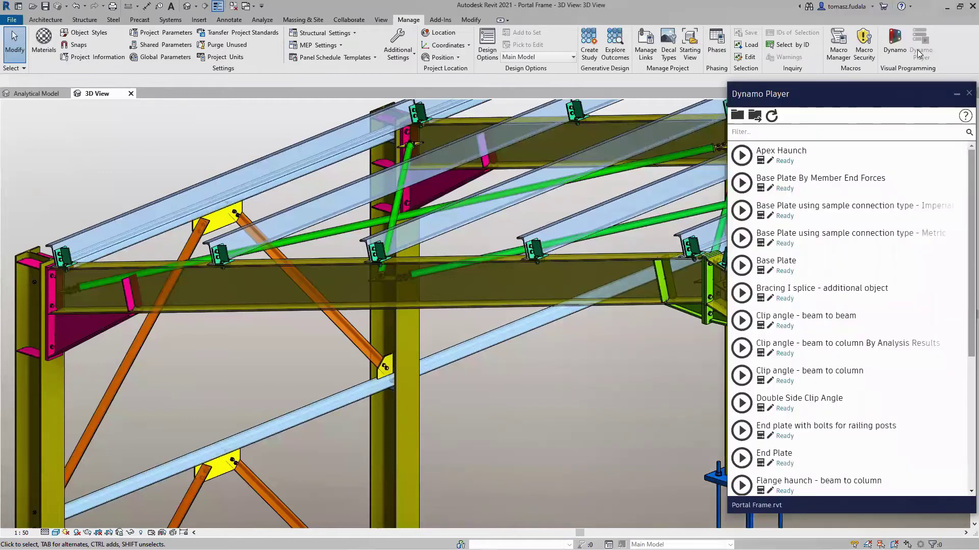
{"action": "left_click", "coordinate": [768, 352]}
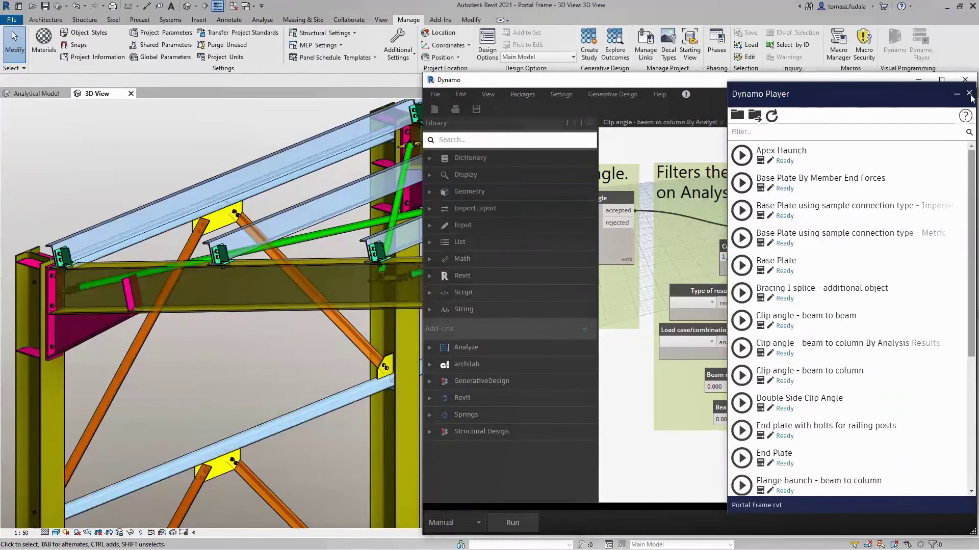
{"action": "left_click", "coordinate": [969, 94]}
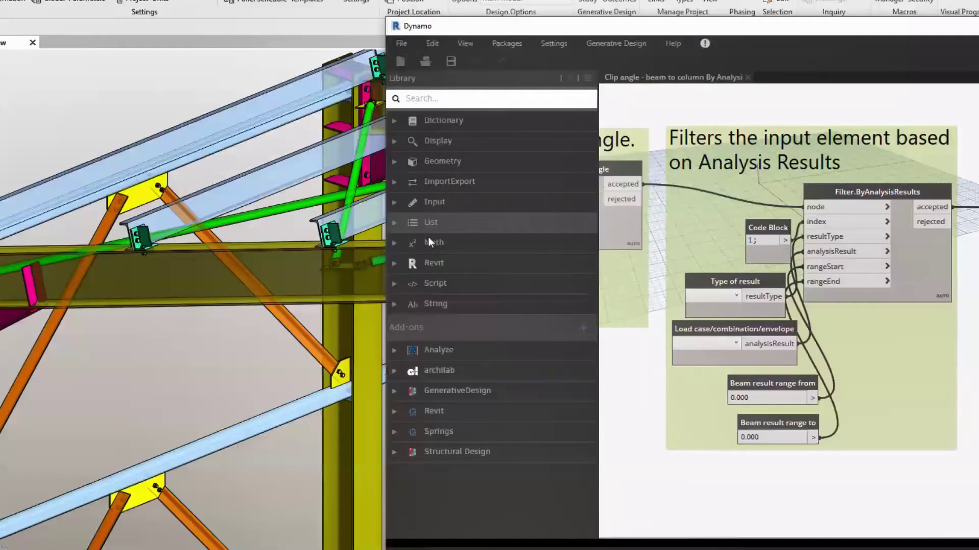
Browse the Revit Steel Connections nodes in the Dynamo library, examining the ConnectionType, Filter and Input groups and the ByAnalysisResults description
{"action": "left_click", "coordinate": [399, 264]}
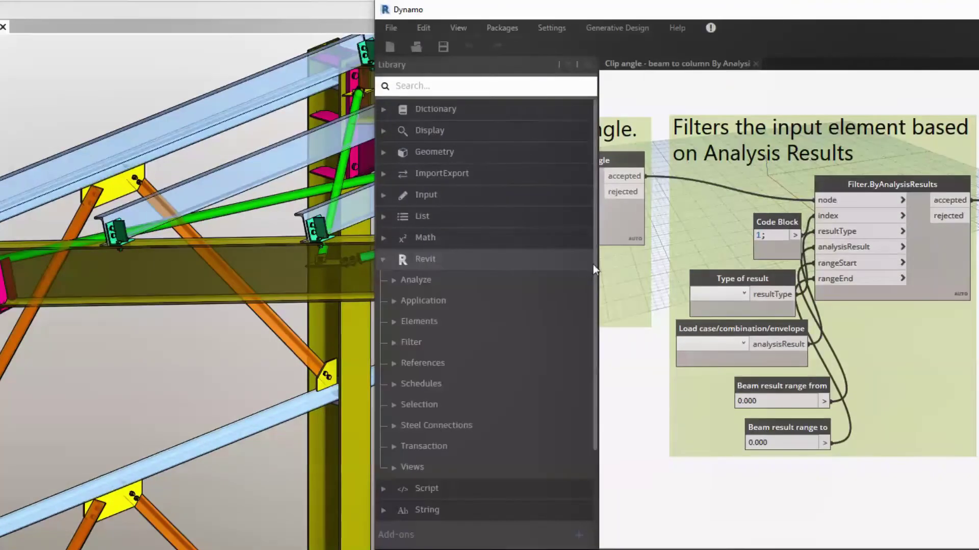
{"action": "scroll", "coordinate": [594, 267], "scroll_direction": "down", "scroll_amount": 3}
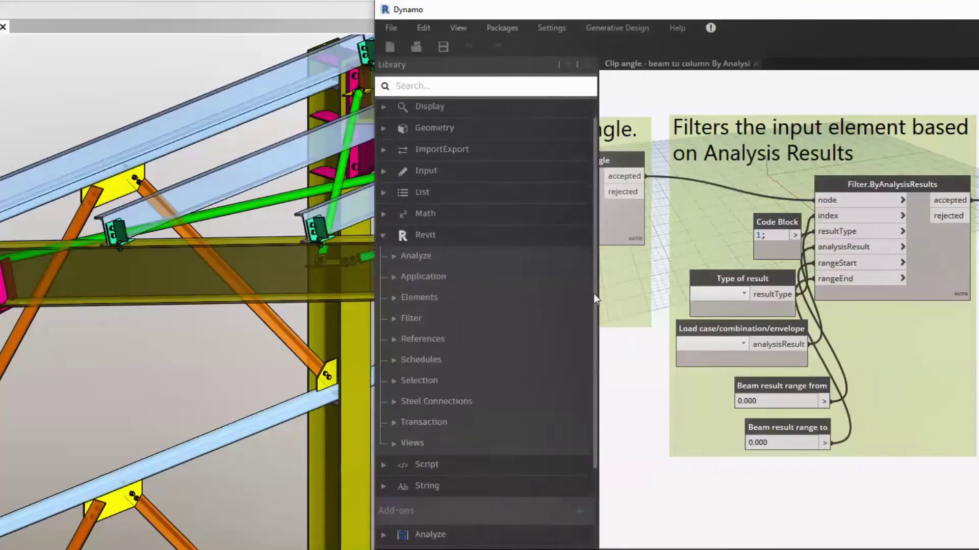
{"action": "left_click", "coordinate": [424, 313]}
{"action": "left_click", "coordinate": [420, 359]}
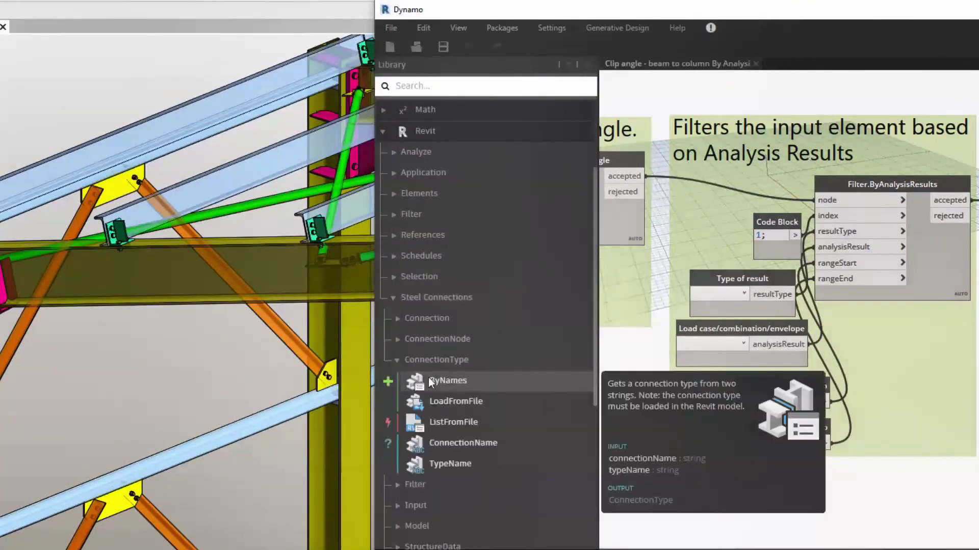
{"action": "left_click_drag", "start_coordinate": [595, 383], "coordinate": [595, 459]}
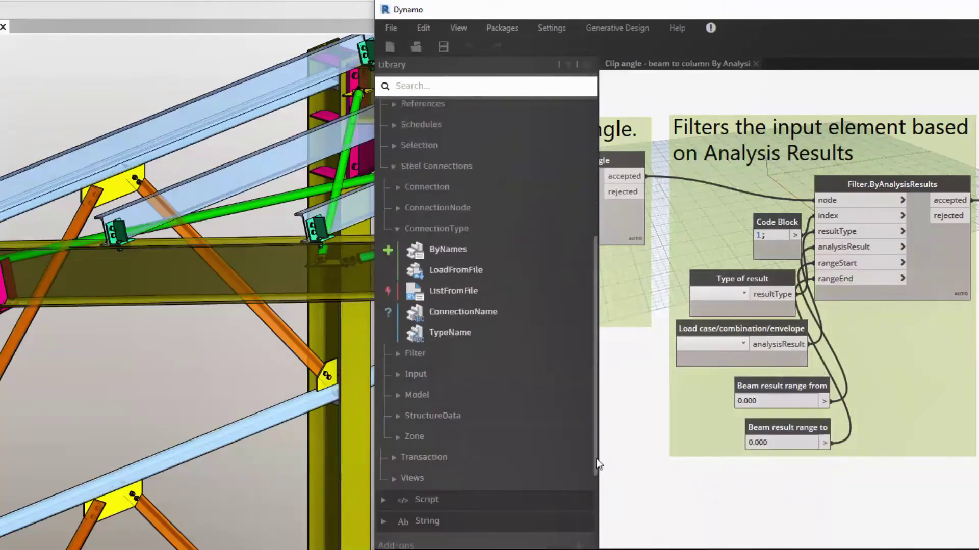
{"action": "left_click", "coordinate": [434, 353]}
{"action": "scroll", "coordinate": [434, 354], "scroll_direction": "down", "scroll_amount": 5}
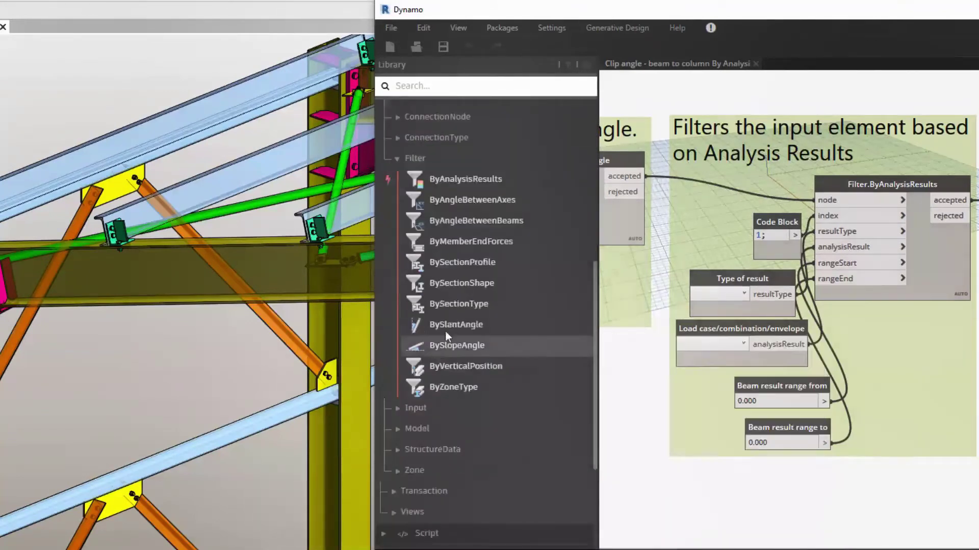
{"action": "mouse_move", "coordinate": [449, 188]}
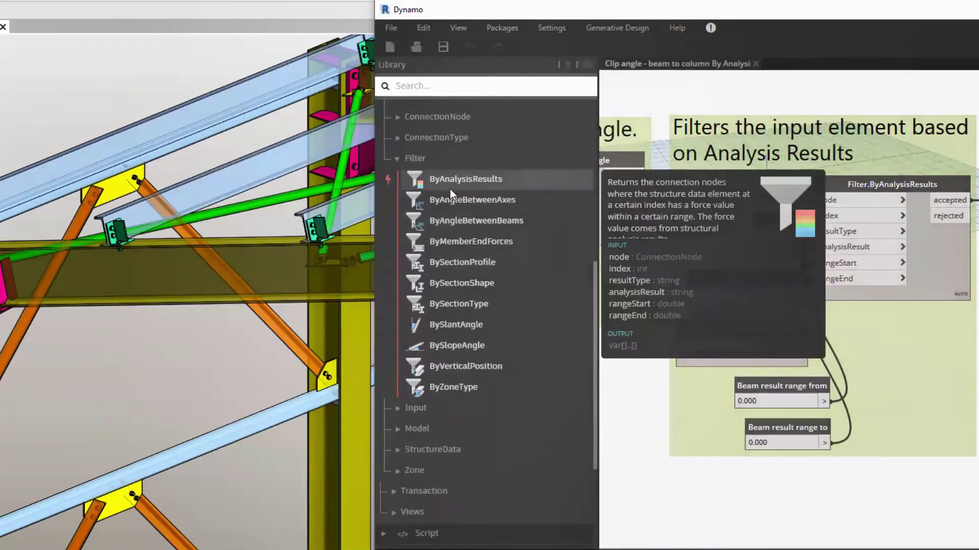
{"action": "left_click", "coordinate": [408, 405]}
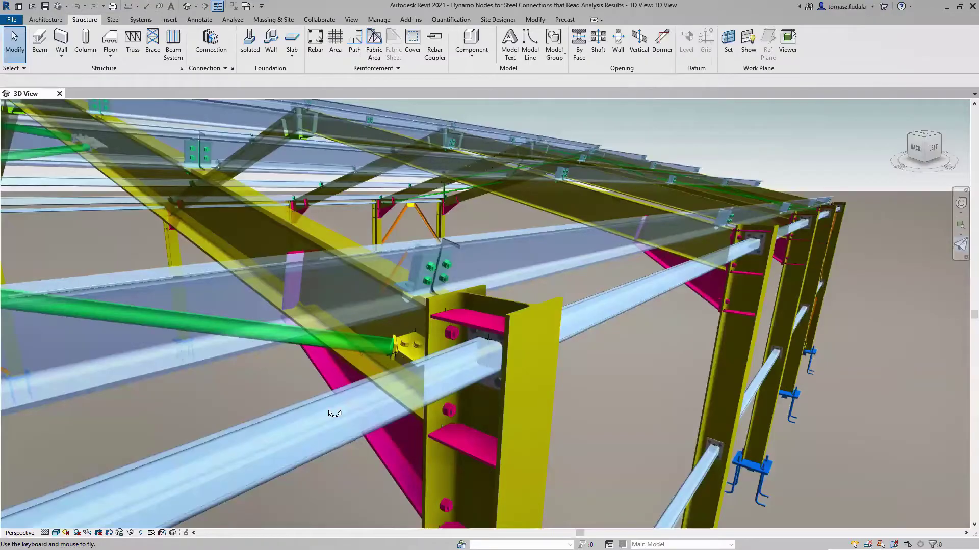
Fly through the steel portal frame in the 3D view and examine the haunch connection between column and rafter up close
{"action": "key", "text": "d"}
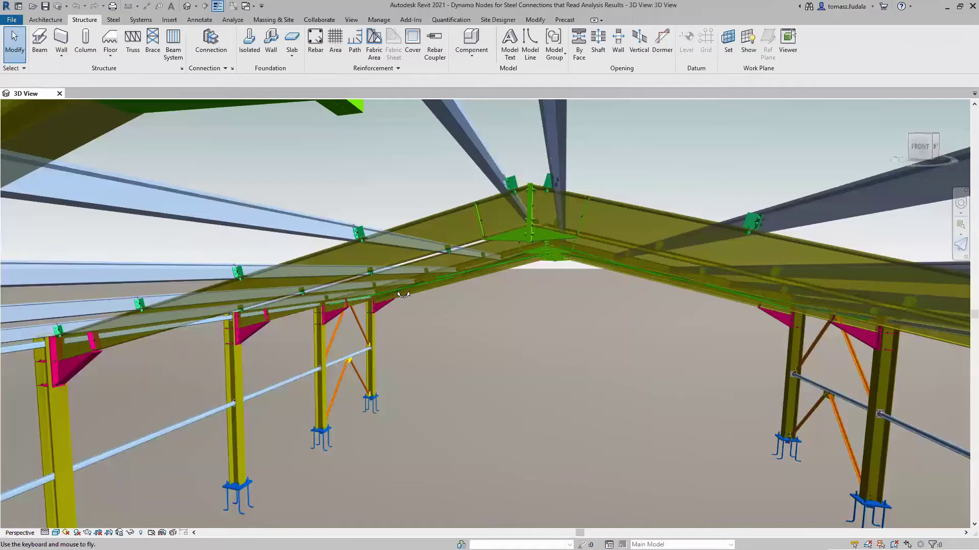
{"action": "key", "text": "w"}
{"action": "left_click_drag", "start_coordinate": [403, 295], "coordinate": [415, 257]}
{"action": "key", "text": "w"}
{"action": "key", "text": "w"}
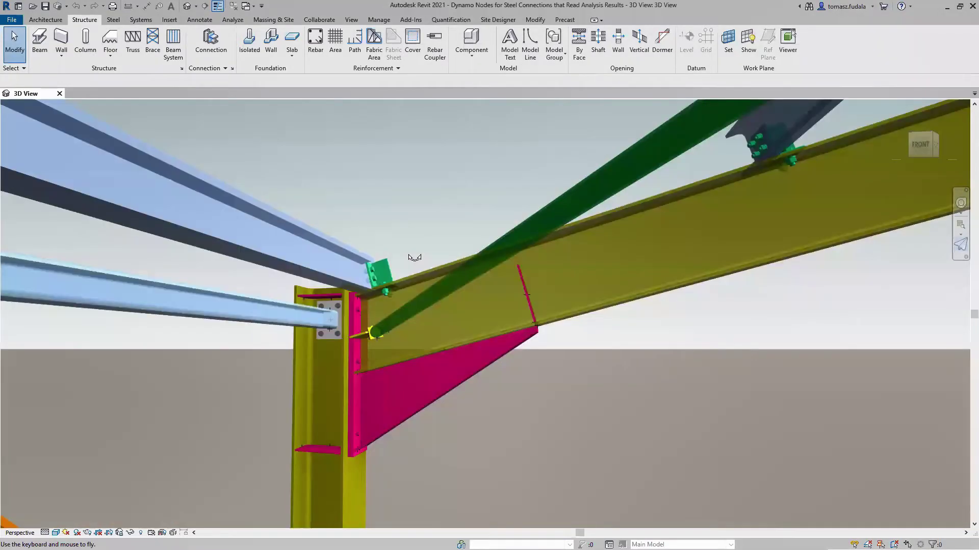
{"action": "key", "text": "w"}
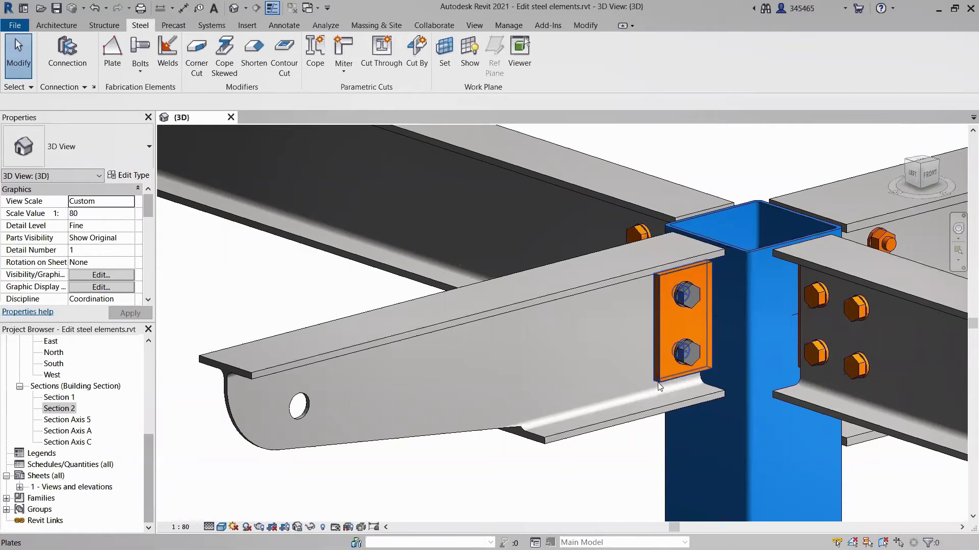
Edit the boundary of the bolted plate on the girder web, stretching its free edge away from the column to a length of 7 1/4"
{"action": "left_click", "coordinate": [661, 384]}
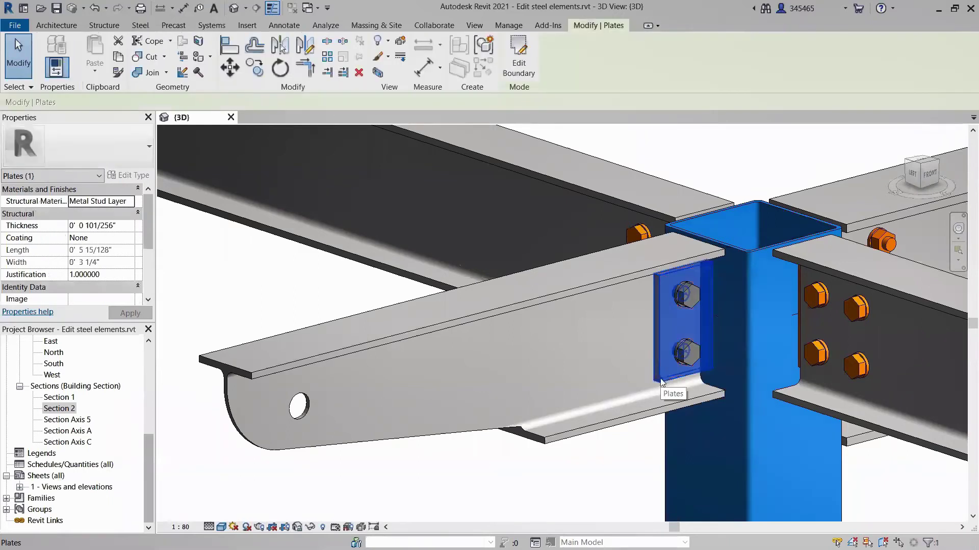
{"action": "left_click", "coordinate": [522, 63]}
{"action": "left_click", "coordinate": [654, 319]}
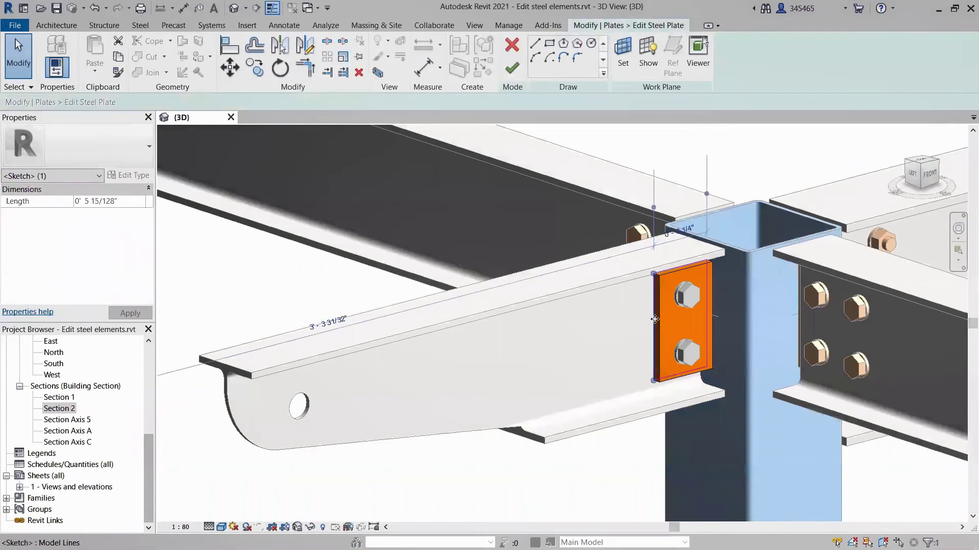
{"action": "left_click_drag", "start_coordinate": [655, 319], "coordinate": [591, 339]}
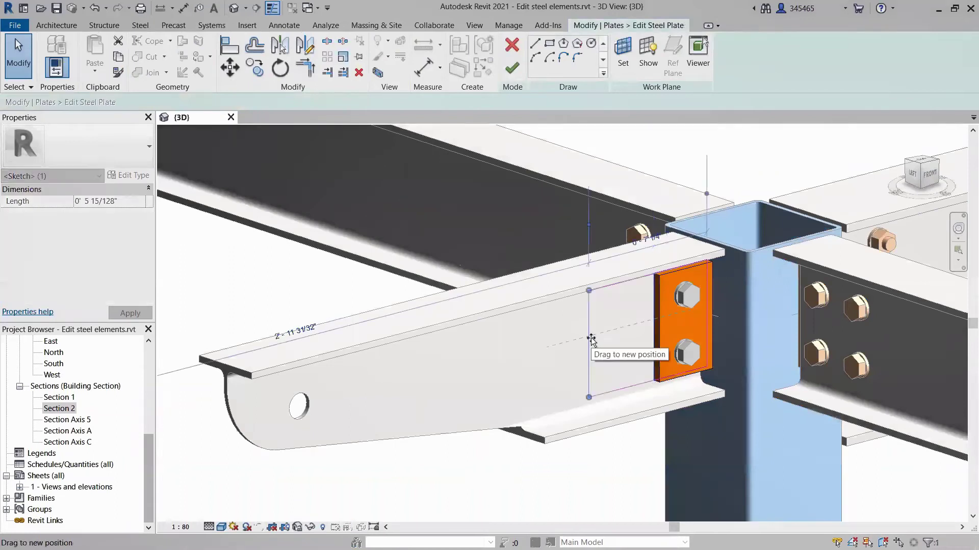
{"action": "left_click", "coordinate": [512, 68]}
{"action": "left_click", "coordinate": [732, 148]}
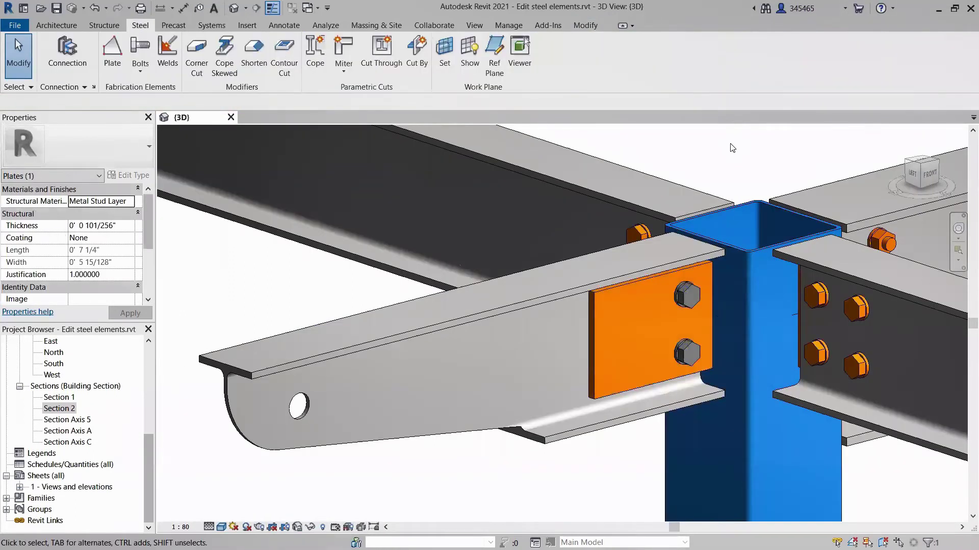
Set the number of bolts on side 1 to 2 for the bolt group on the widened plate
{"action": "left_click", "coordinate": [689, 305]}
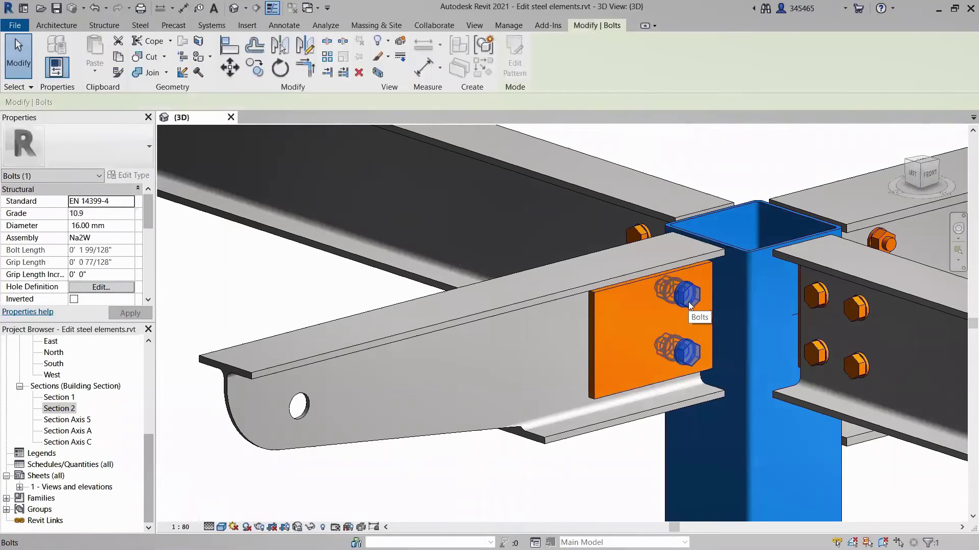
{"action": "scroll", "coordinate": [93, 240], "scroll_direction": "down", "scroll_amount": 3}
{"action": "left_click", "coordinate": [92, 238]}
{"action": "type", "text": "2"}
{"action": "left_click", "coordinate": [130, 313]}
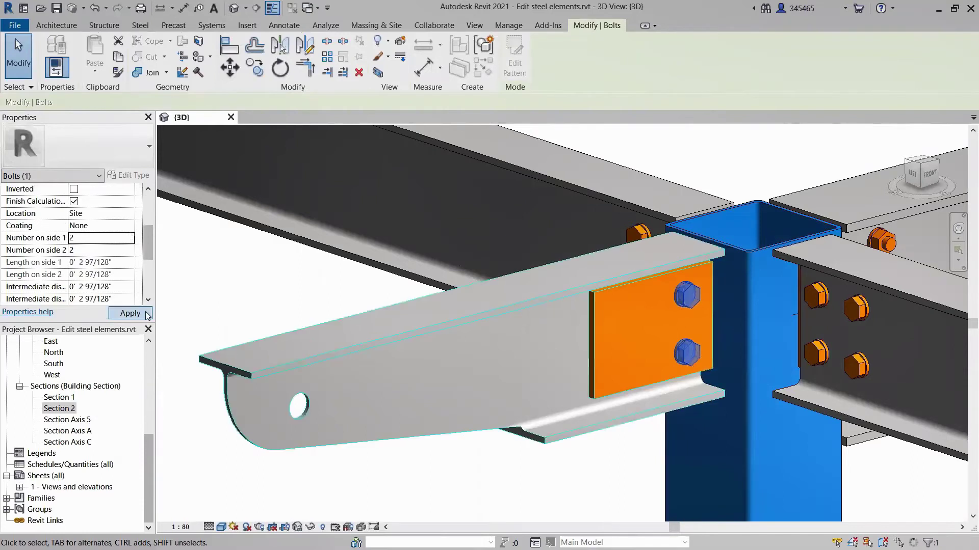
Set the bolt group's first intermediate distance to 0' 4" and deselect the bolts
{"action": "left_click", "coordinate": [97, 287]}
{"action": "left_click_drag", "start_coordinate": [79, 287], "coordinate": [111, 287]}
{"action": "type", "text": "4"}
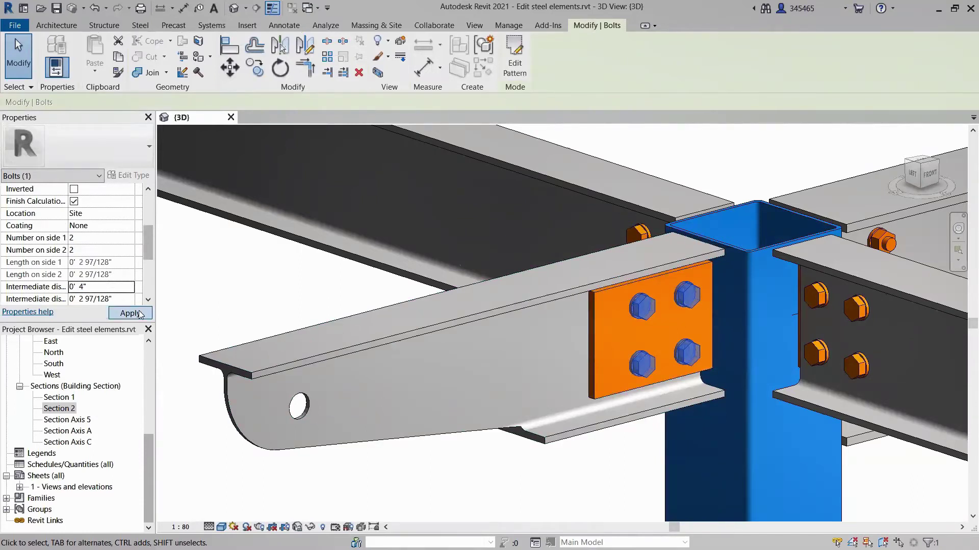
{"action": "left_click", "coordinate": [250, 299]}
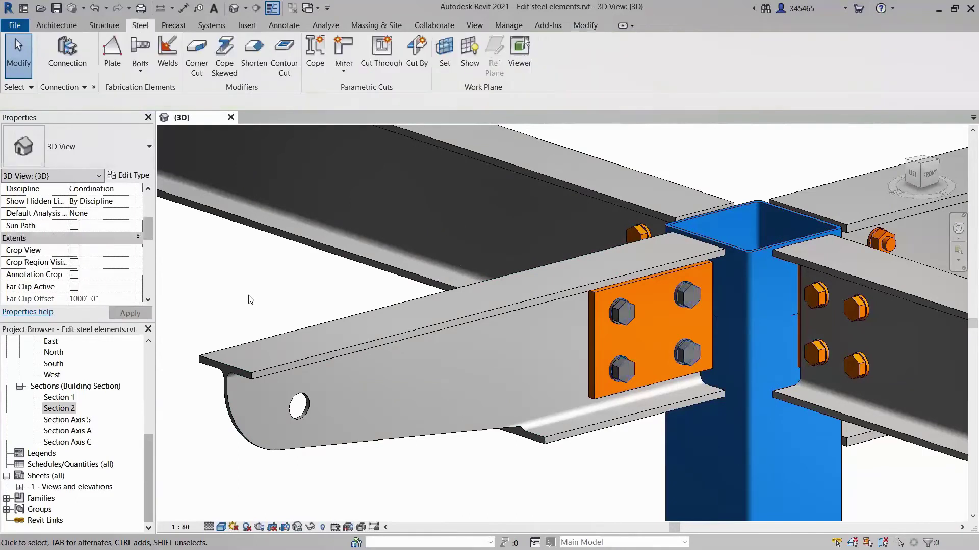
Edit the boundary of the girder's contour cut, moving its short vertical edge toward the free end to shorten the notch
{"action": "left_click", "coordinate": [328, 448]}
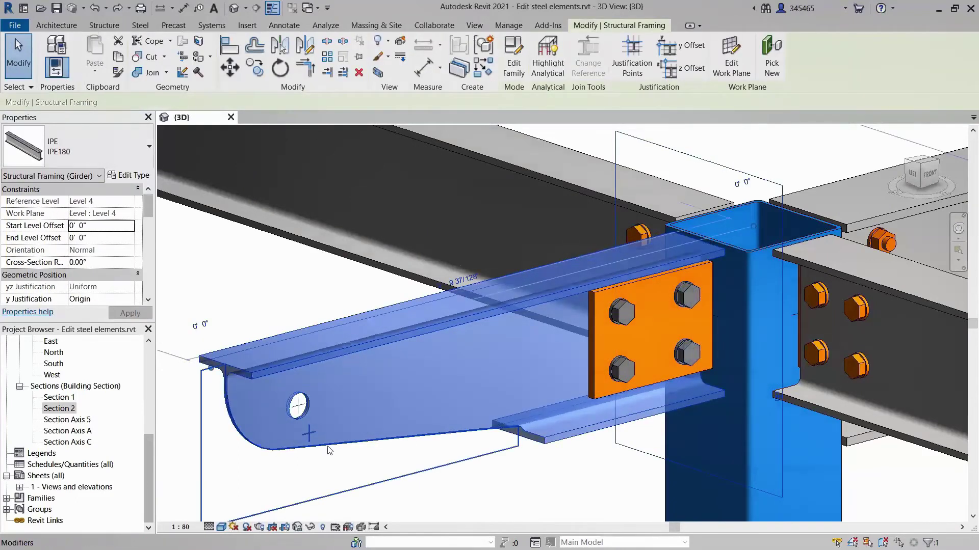
{"action": "left_click", "coordinate": [328, 448]}
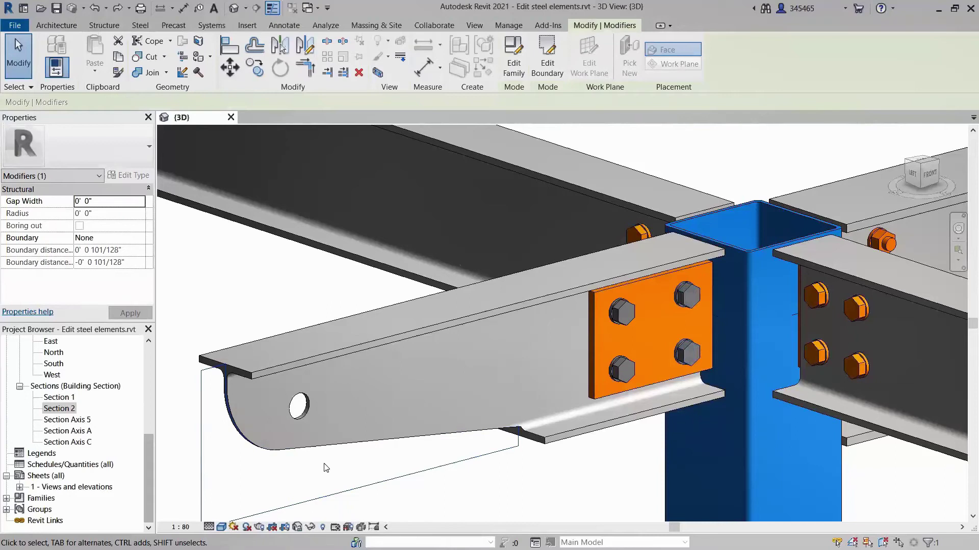
{"action": "left_click", "coordinate": [544, 68]}
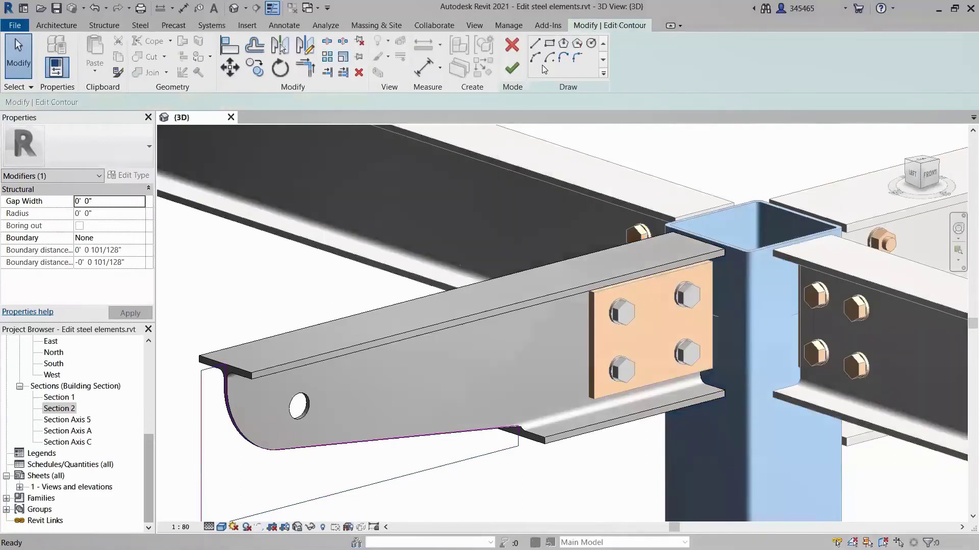
{"action": "left_click", "coordinate": [519, 441]}
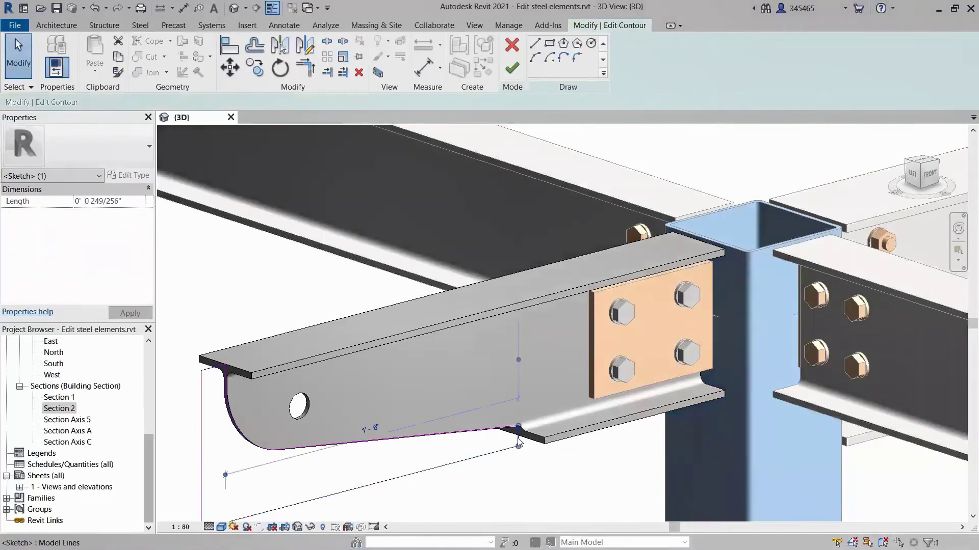
{"action": "mouse_move", "coordinate": [519, 447]}
{"action": "left_mouse_down"}
{"action": "mouse_move", "coordinate": [472, 454]}
{"action": "mouse_move", "coordinate": [470, 411]}
{"action": "mouse_move", "coordinate": [501, 423]}
{"action": "mouse_move", "coordinate": [498, 448]}
{"action": "mouse_move", "coordinate": [472, 458]}
{"action": "left_mouse_up"}
{"action": "left_click", "coordinate": [497, 429]}
{"action": "left_click", "coordinate": [500, 462]}
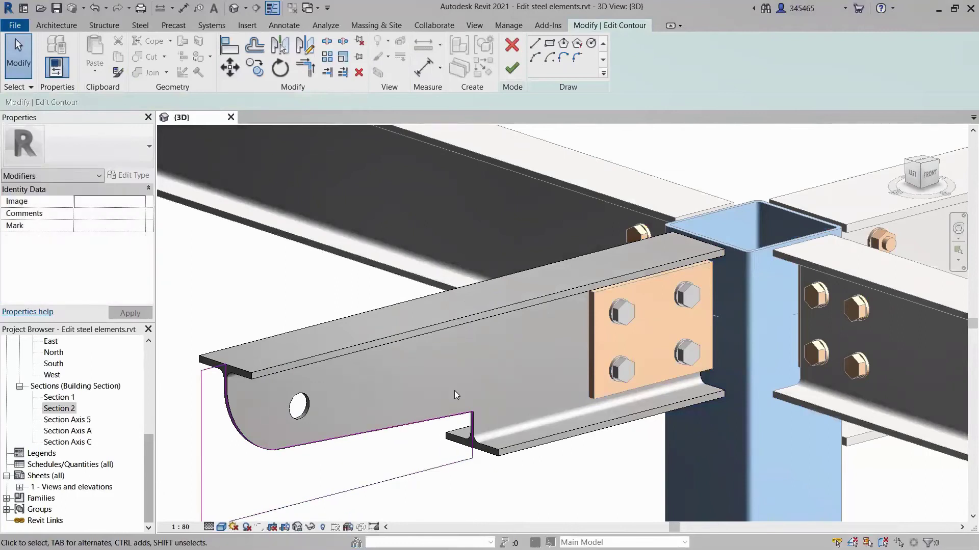
Round the notch's inner corner with a start-end-radius arc, trim the adjoining lines to it and finish the contour cut
{"action": "left_click", "coordinate": [535, 59]}
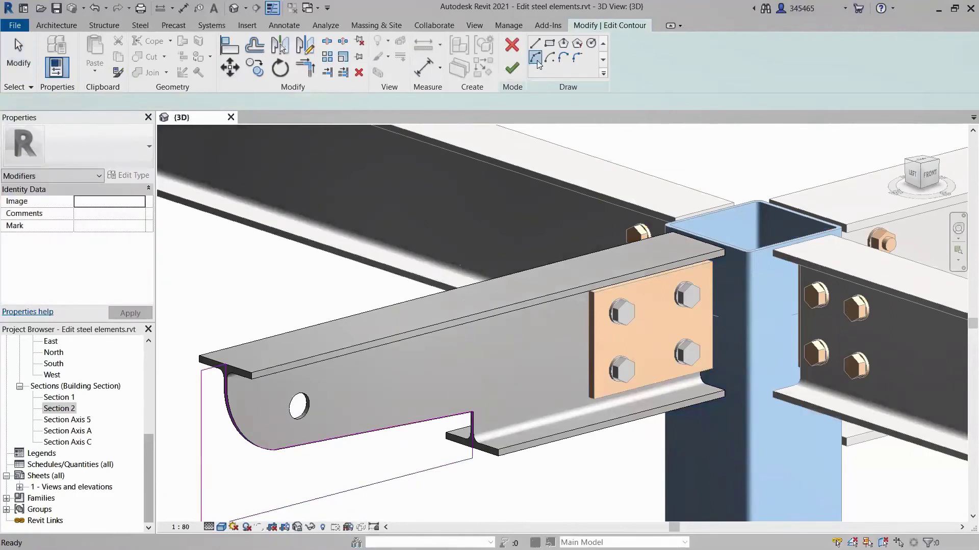
{"action": "left_click", "coordinate": [453, 414]}
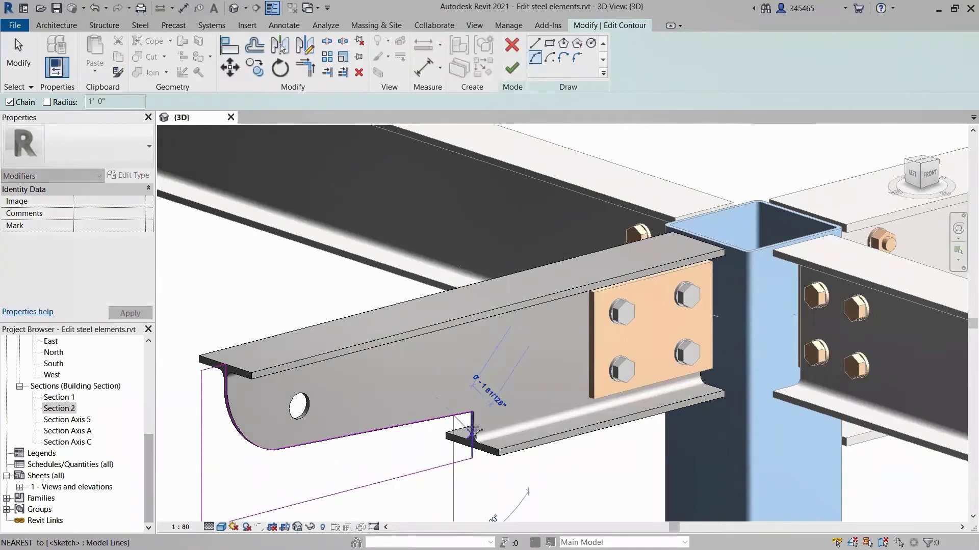
{"action": "left_click", "coordinate": [472, 435]}
{"action": "left_click", "coordinate": [466, 420]}
{"action": "key", "text": "Escape"}
{"action": "key", "text": "Escape"}
{"action": "mouse_move", "coordinate": [472, 412]}
{"action": "left_mouse_down"}
{"action": "mouse_move", "coordinate": [454, 415]}
{"action": "mouse_move", "coordinate": [472, 427]}
{"action": "left_mouse_up"}
{"action": "left_click", "coordinate": [472, 452]}
{"action": "key", "text": "Escape"}
{"action": "left_click", "coordinate": [512, 68]}
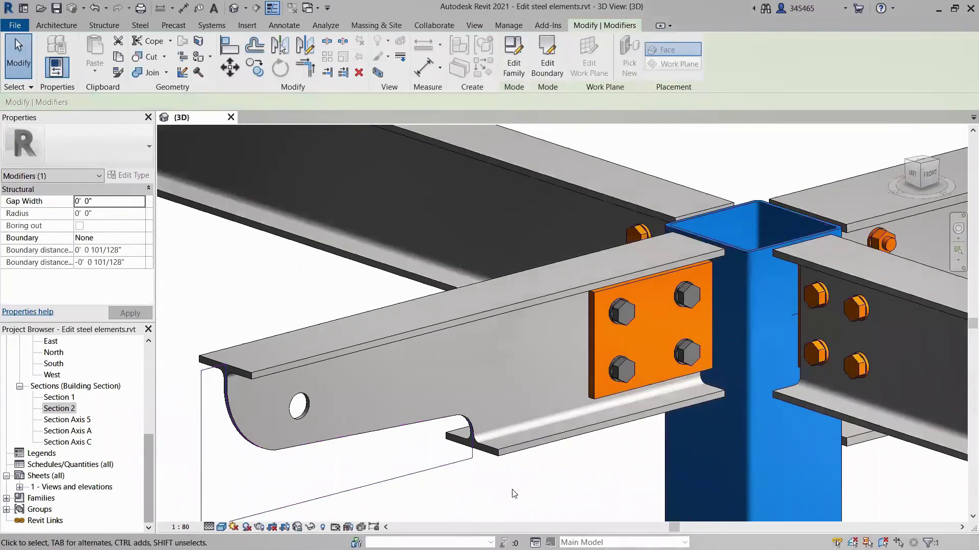
{"action": "left_click", "coordinate": [514, 494]}
Edit the boundary of the circular hole in the girder web, set its radius to 1" and finish the contour
{"action": "scroll", "coordinate": [285, 453], "scroll_direction": "up", "scroll_amount": 1}
{"action": "scroll", "coordinate": [200, 445], "scroll_direction": "up", "scroll_amount": 2}
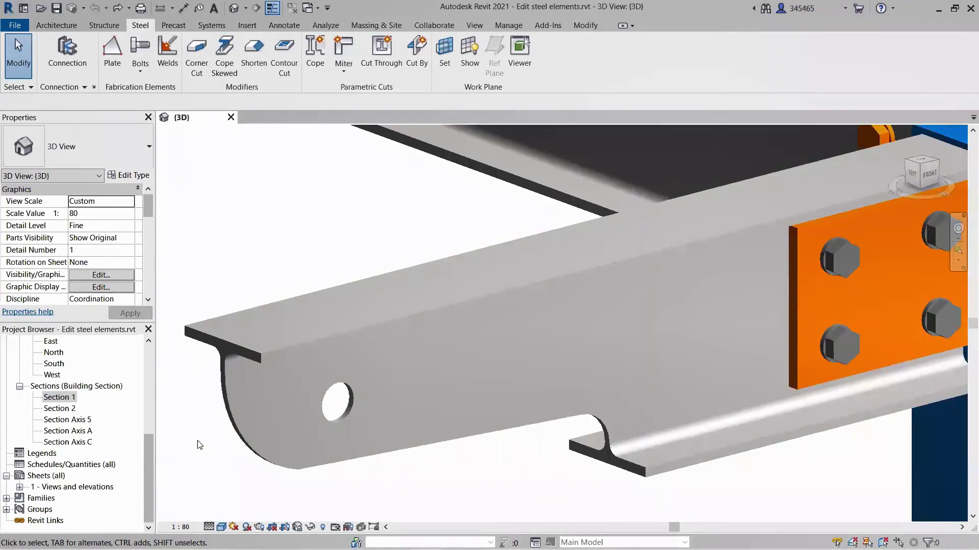
{"action": "scroll", "coordinate": [199, 445], "scroll_direction": "up", "scroll_amount": 1}
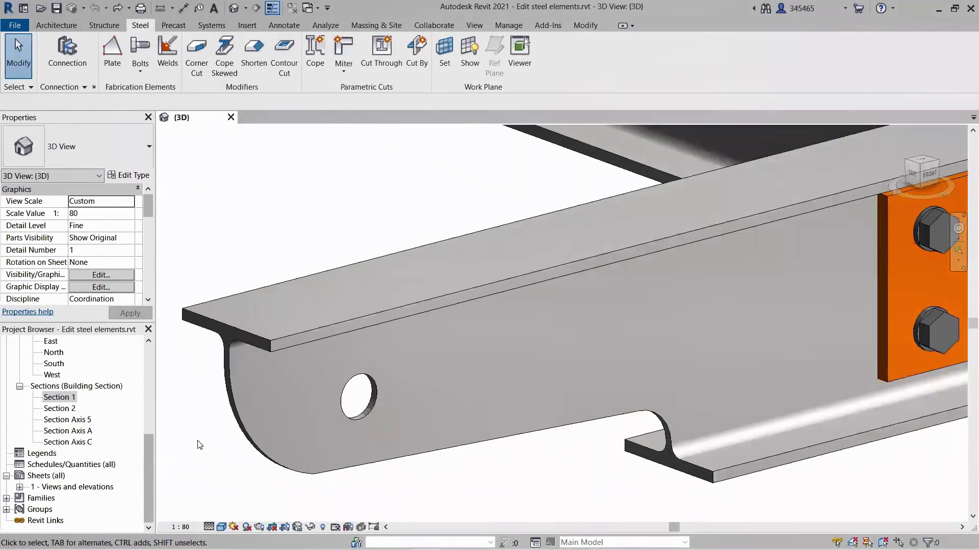
{"action": "left_click", "coordinate": [360, 399]}
{"action": "double_click", "coordinate": [360, 399]}
{"action": "left_click", "coordinate": [358, 400]}
{"action": "left_click", "coordinate": [355, 387]}
{"action": "left_click", "coordinate": [355, 381]}
{"action": "key", "text": "BackSpace"}
{"action": "key", "text": "BackSpace"}
{"action": "key", "text": "BackSpace"}
{"action": "key", "text": "BackSpace"}
{"action": "key", "text": "BackSpace"}
{"action": "type", "text": "1"}
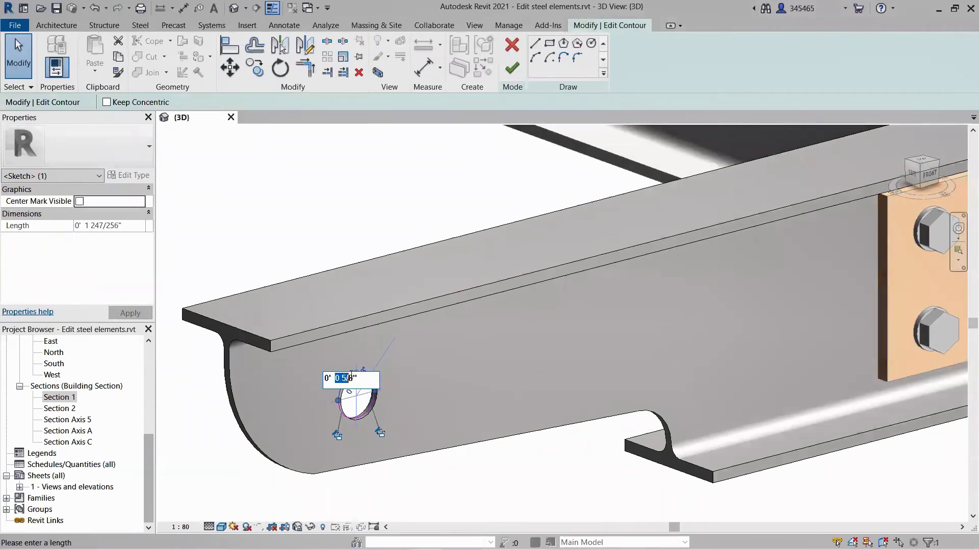
{"action": "key", "text": "Return"}
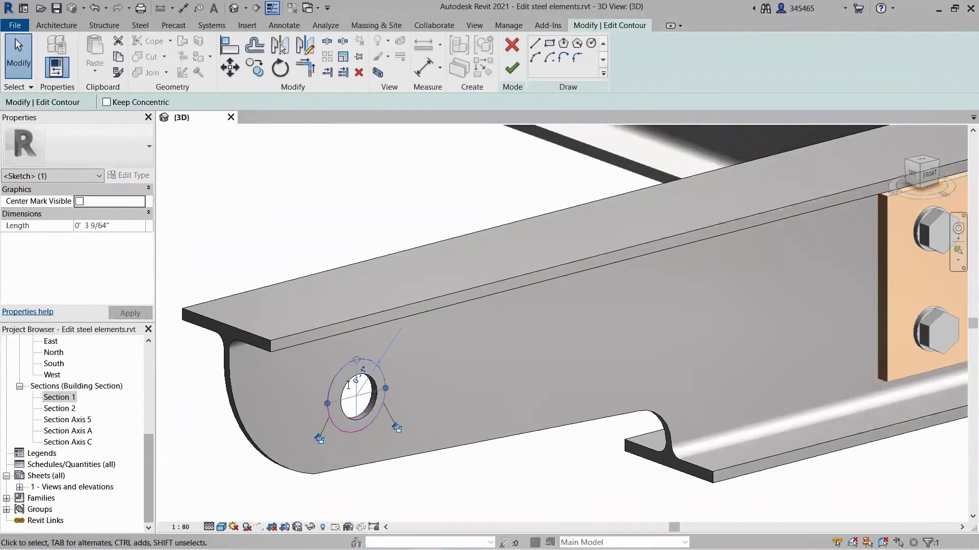
{"action": "left_click", "coordinate": [512, 68]}
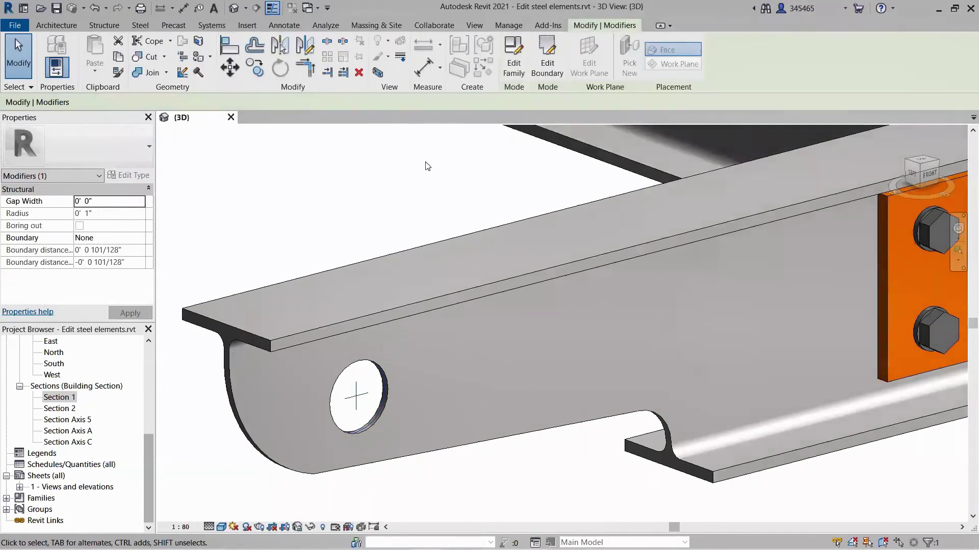
{"action": "left_click", "coordinate": [427, 166]}
{"action": "scroll", "coordinate": [590, 183], "scroll_direction": "down", "scroll_amount": 5}
{"action": "middle_click_drag", "start_coordinate": [485, 278], "coordinate": [444, 306]}
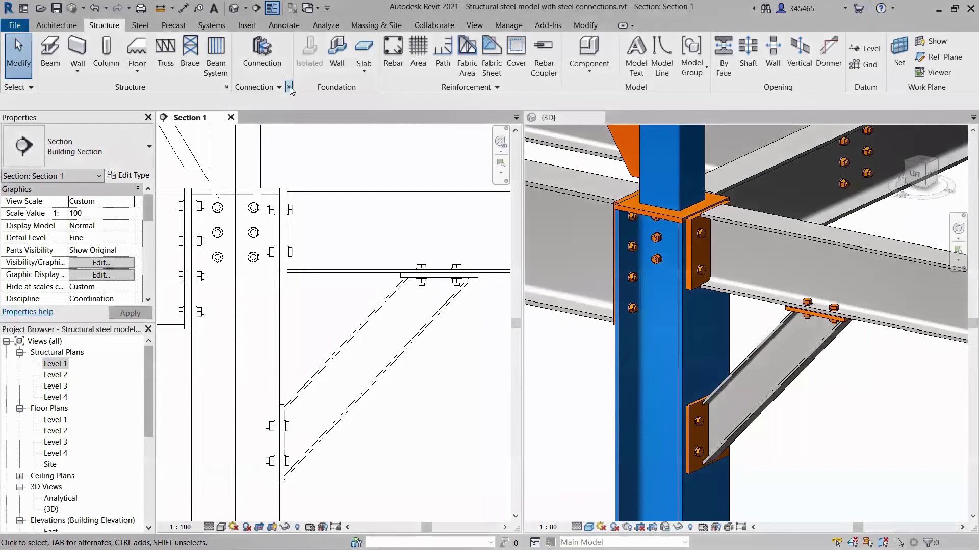
Load the Stiffener connection from the Plates at beam group in the Structural Connection Settings
{"action": "left_click", "coordinate": [289, 88]}
{"action": "left_click", "coordinate": [521, 195]}
{"action": "left_click", "coordinate": [527, 247]}
{"action": "left_click", "coordinate": [503, 332]}
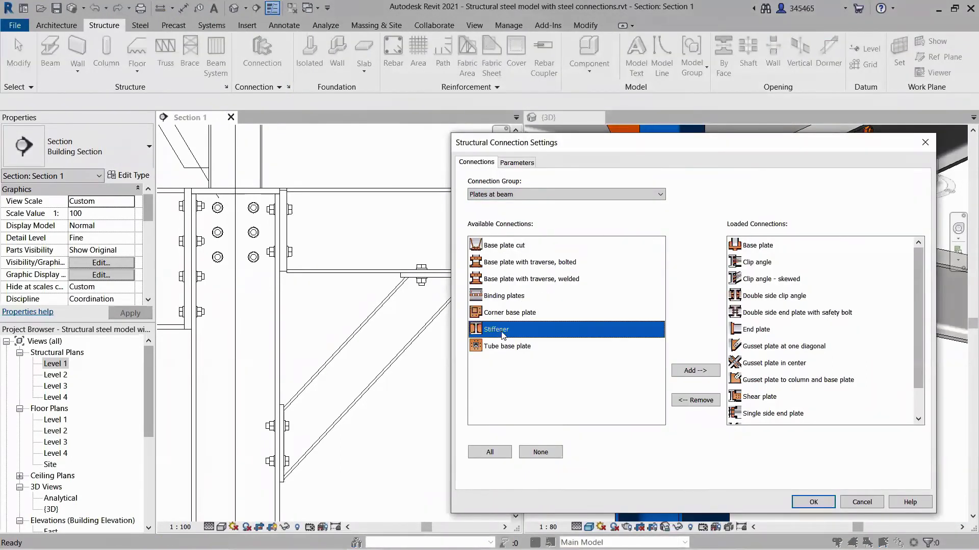
{"action": "left_click", "coordinate": [689, 370]}
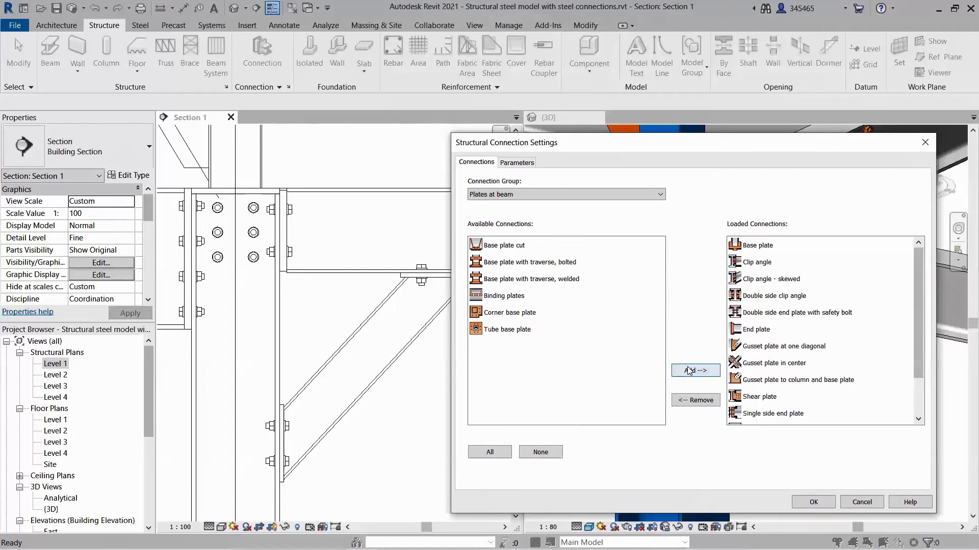
{"action": "left_click_drag", "start_coordinate": [918, 313], "coordinate": [918, 348]}
{"action": "left_click", "coordinate": [853, 379]}
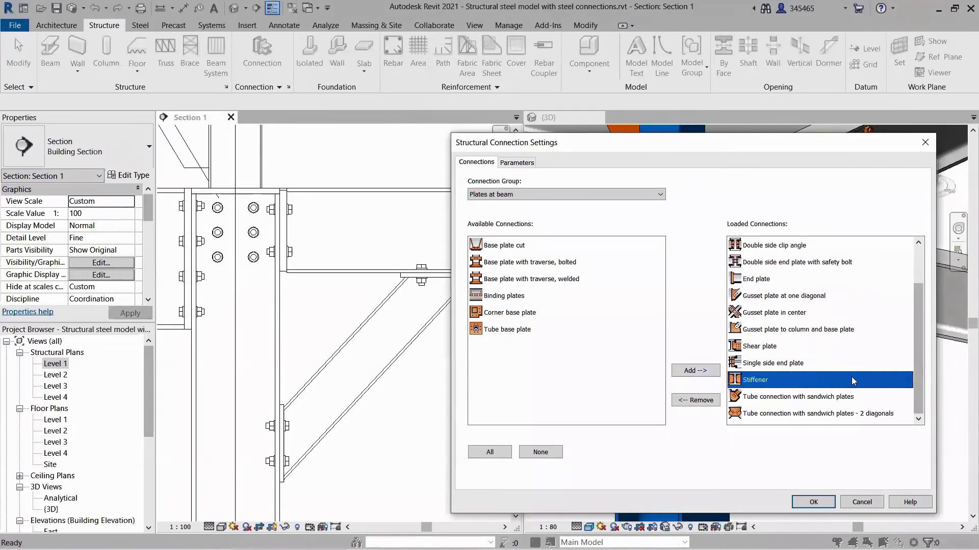
{"action": "left_click", "coordinate": [818, 501]}
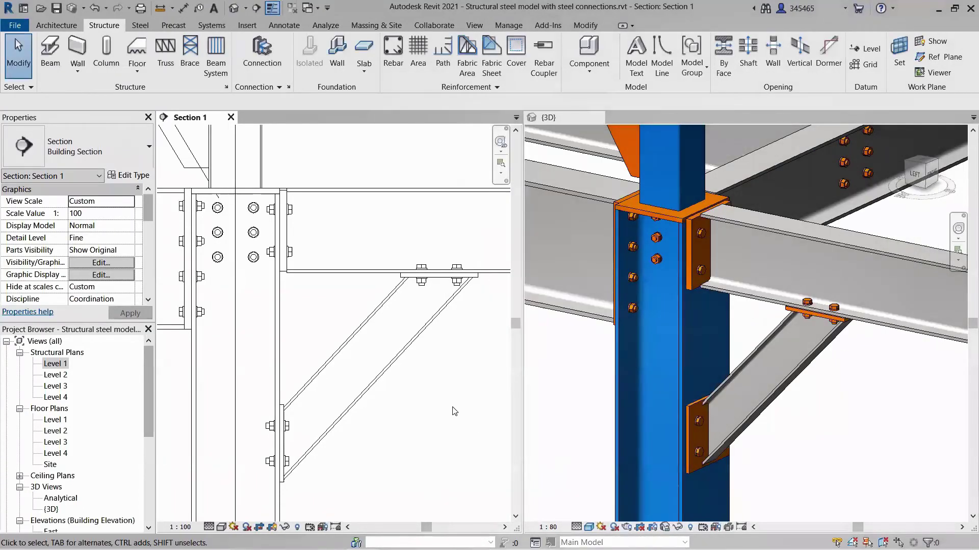
Place a Stiffener connection on the HEA260 column in Section 1, level with the upper edge of the diagonal brace's end
{"action": "left_click", "coordinate": [266, 60]}
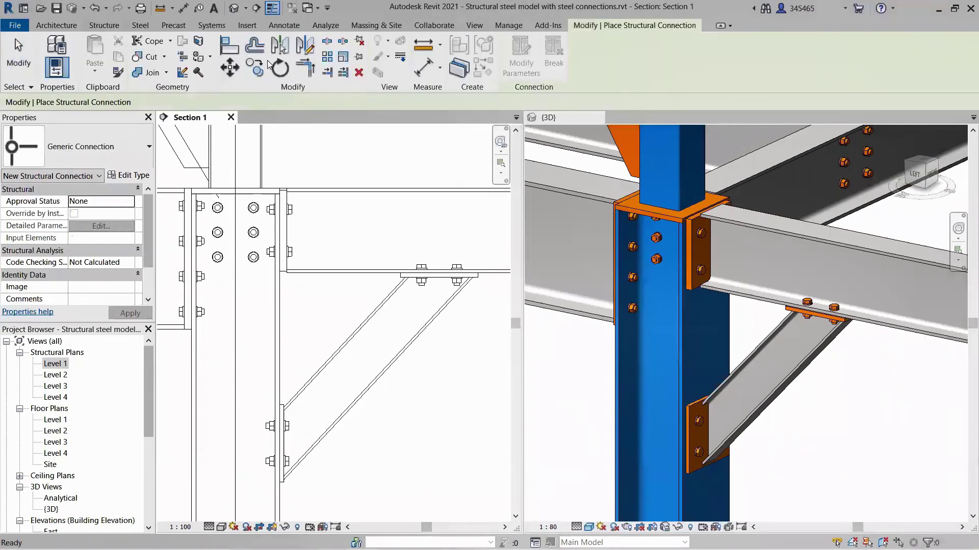
{"action": "left_click", "coordinate": [149, 152]}
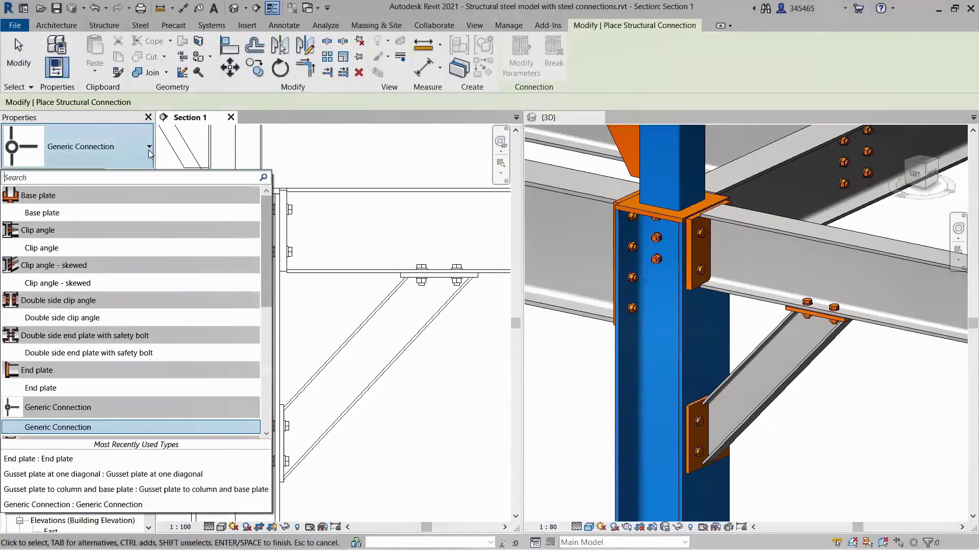
{"action": "left_click_drag", "start_coordinate": [265, 283], "coordinate": [265, 383]}
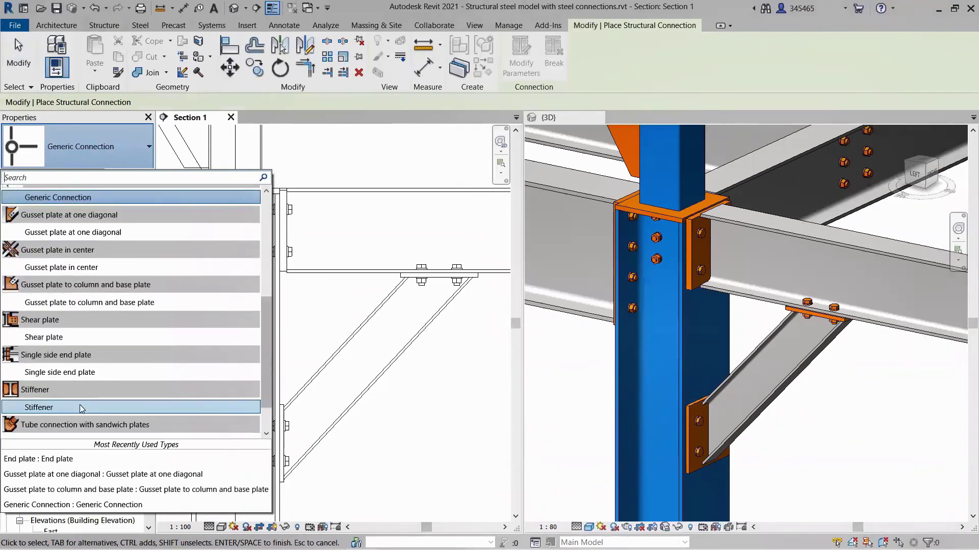
{"action": "left_click", "coordinate": [82, 408]}
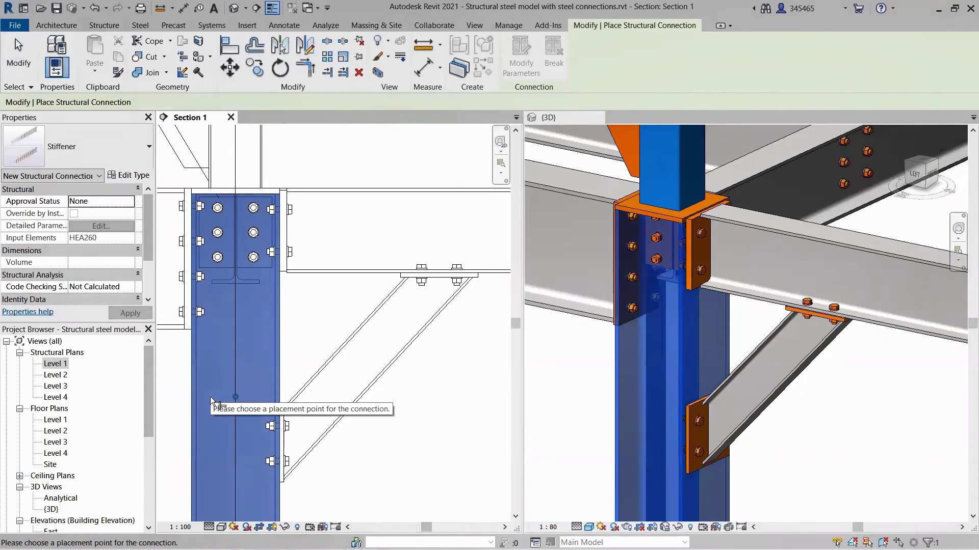
{"action": "left_click", "coordinate": [210, 396]}
{"action": "left_click", "coordinate": [235, 410]}
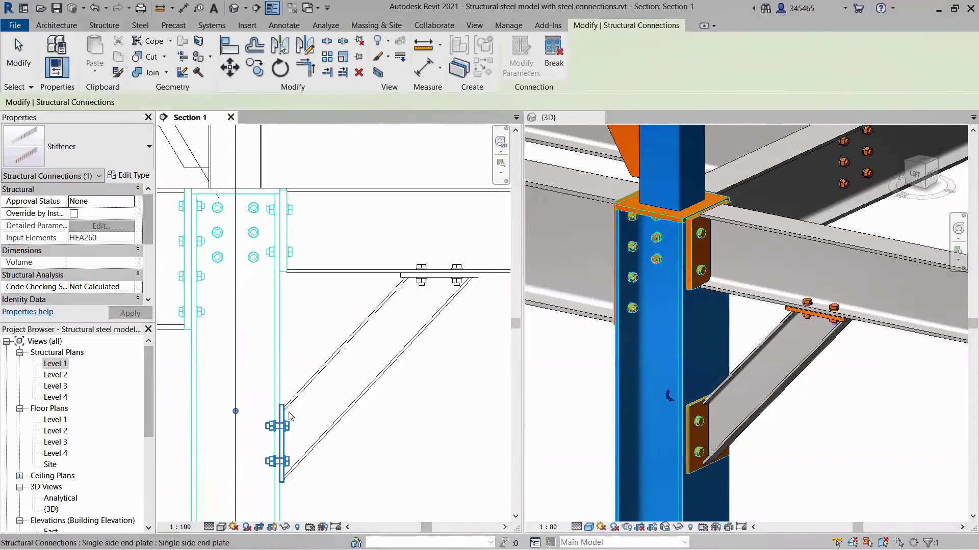
Copy the stiffener straight down the column to the lower endpoint of the diagonal brace
{"action": "left_click", "coordinate": [256, 74]}
{"action": "left_click", "coordinate": [284, 410]}
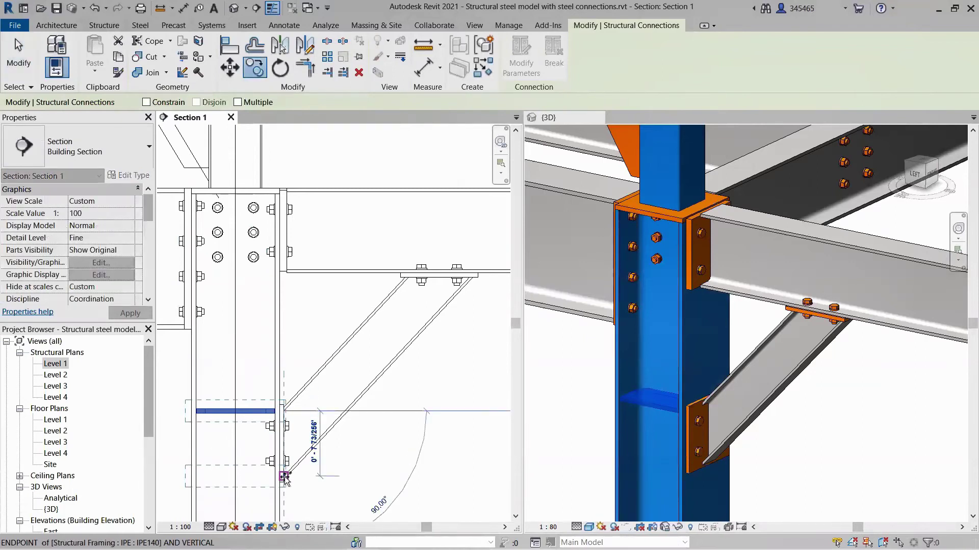
{"action": "left_click", "coordinate": [284, 475]}
{"action": "left_click", "coordinate": [354, 476]}
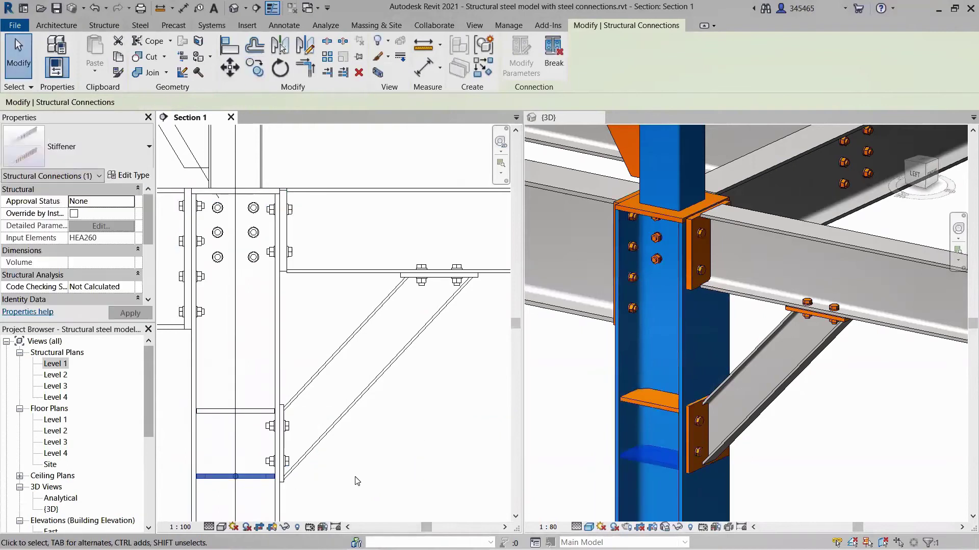
Change the stiffened column's type to HEA300
{"action": "left_click", "coordinate": [255, 332]}
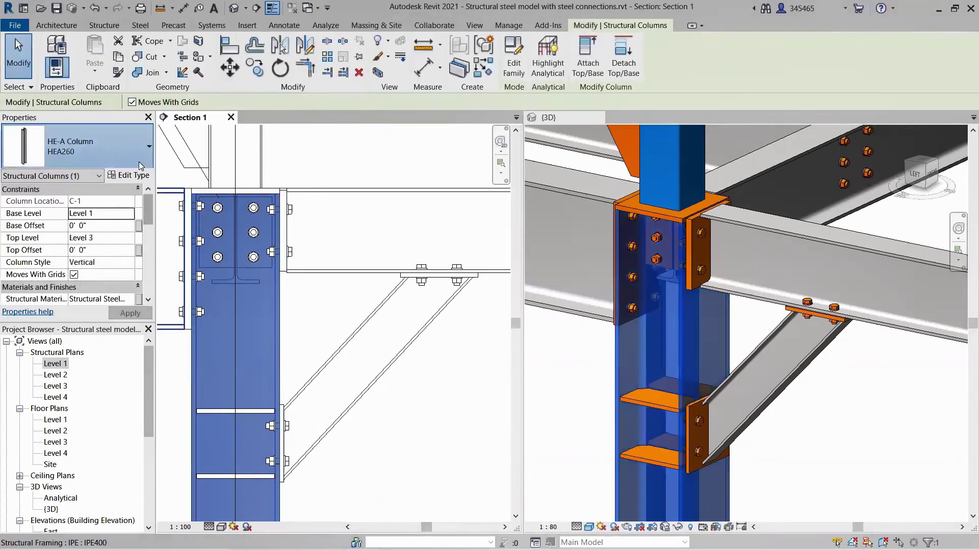
{"action": "left_click", "coordinate": [139, 161]}
{"action": "left_click", "coordinate": [93, 233]}
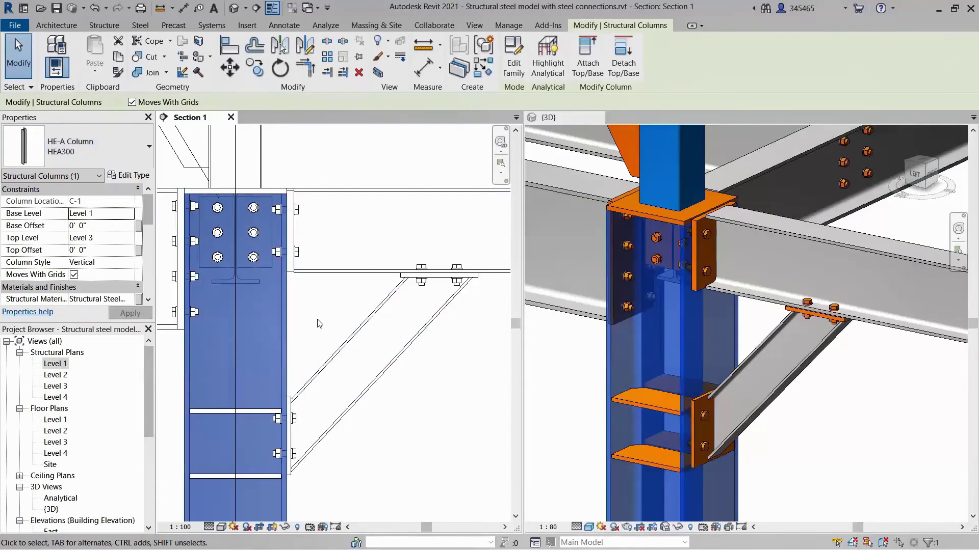
Undo the column's type change
{"action": "key", "text": "Escape"}
{"action": "left_click", "coordinate": [95, 8]}
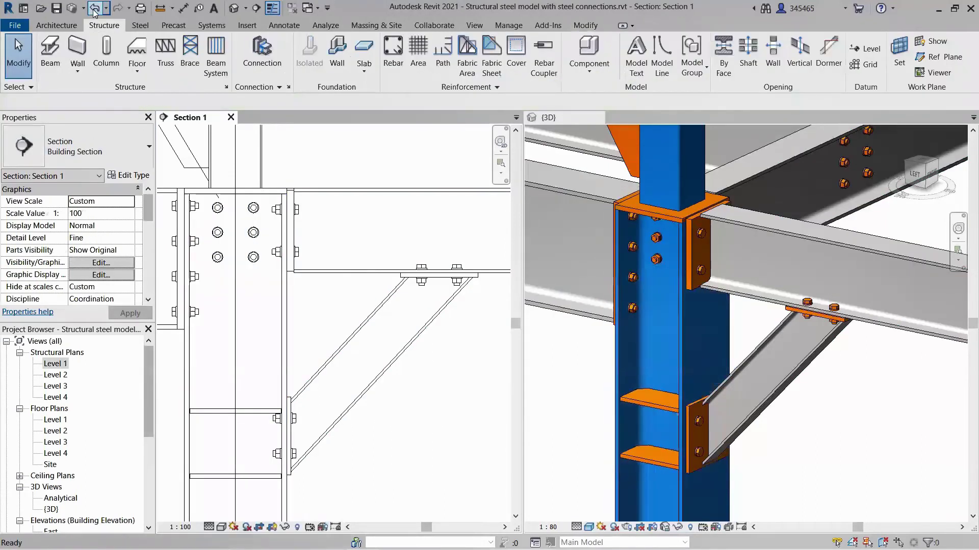
Place a Stiffener connection on the IPE240 beam, in line with the upper endpoint of the diagonal brace nearest the column
{"action": "left_click", "coordinate": [262, 51]}
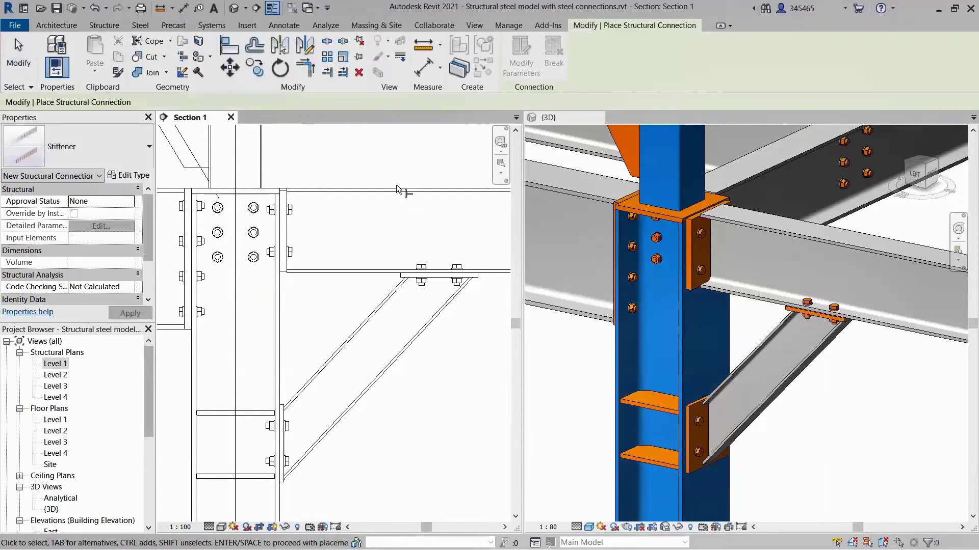
{"action": "left_click", "coordinate": [423, 236]}
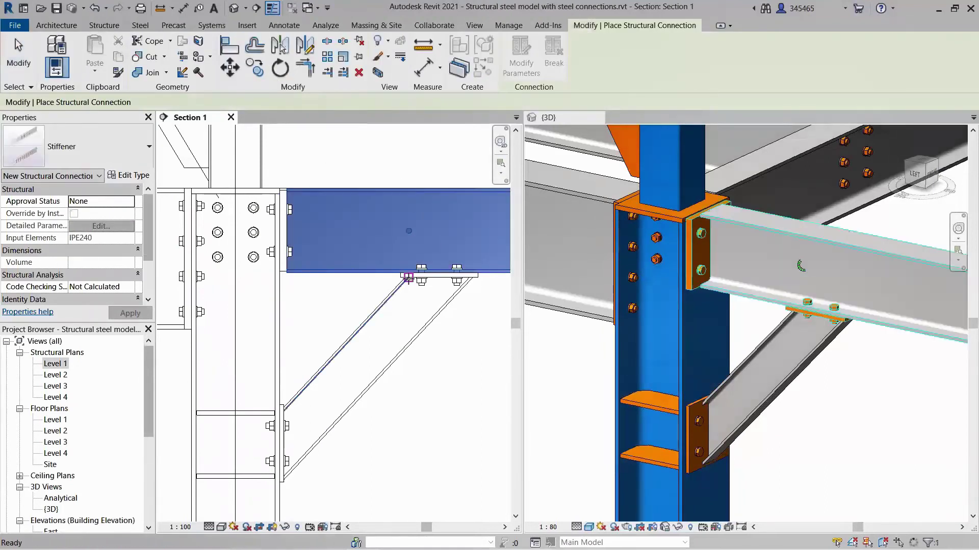
{"action": "key", "text": "Return"}
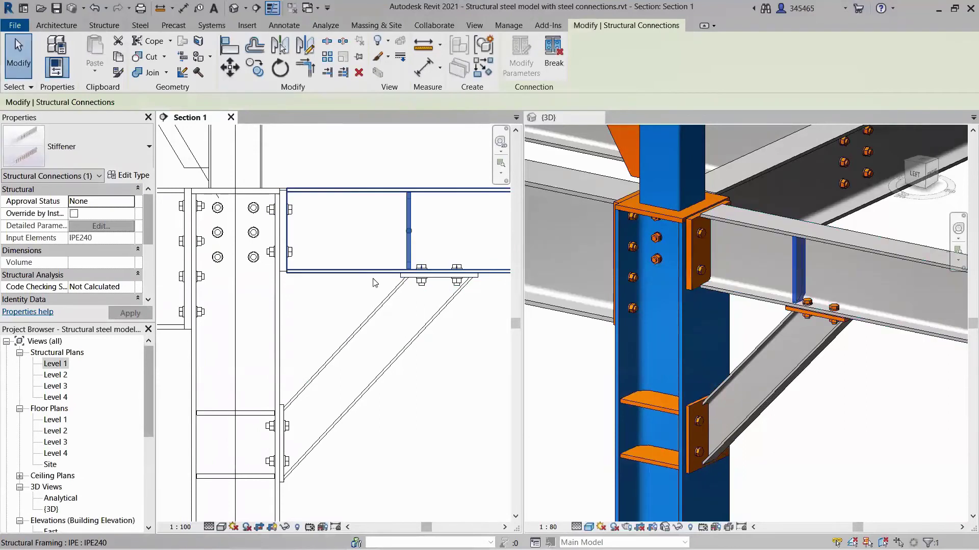
Duplicate the beam stiffener's type under the name "Stiffener - half size"
{"action": "left_click", "coordinate": [134, 176]}
{"action": "left_click", "coordinate": [296, 187]}
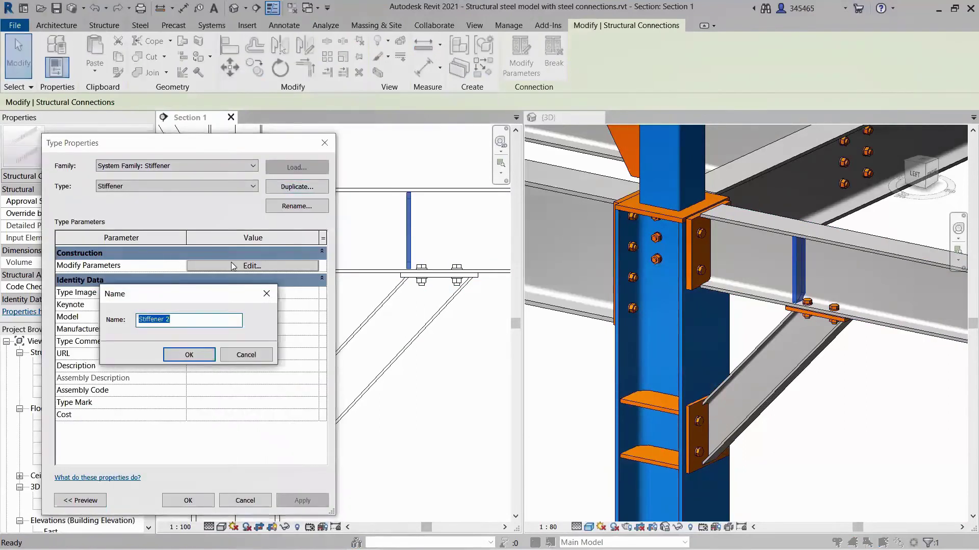
{"action": "left_click", "coordinate": [197, 323]}
{"action": "key", "text": "BackSpace"}
{"action": "type", "text": "- half size"}
{"action": "left_click", "coordinate": [190, 355]}
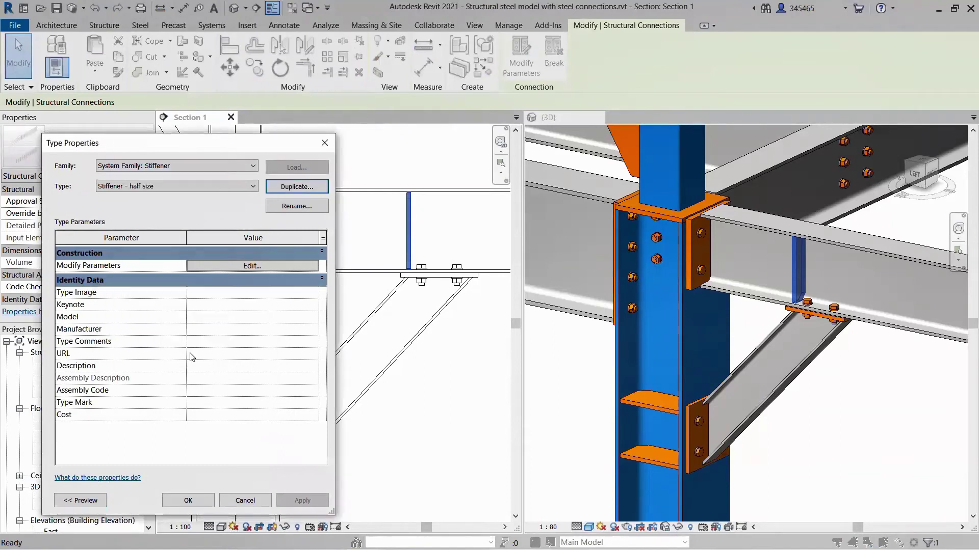
Set the half-size stiffener type's plate height to half and its position to bottom
{"action": "left_click", "coordinate": [255, 272]}
{"action": "left_click", "coordinate": [249, 230]}
{"action": "left_click", "coordinate": [234, 242]}
{"action": "left_click", "coordinate": [234, 243]}
{"action": "left_click", "coordinate": [214, 262]}
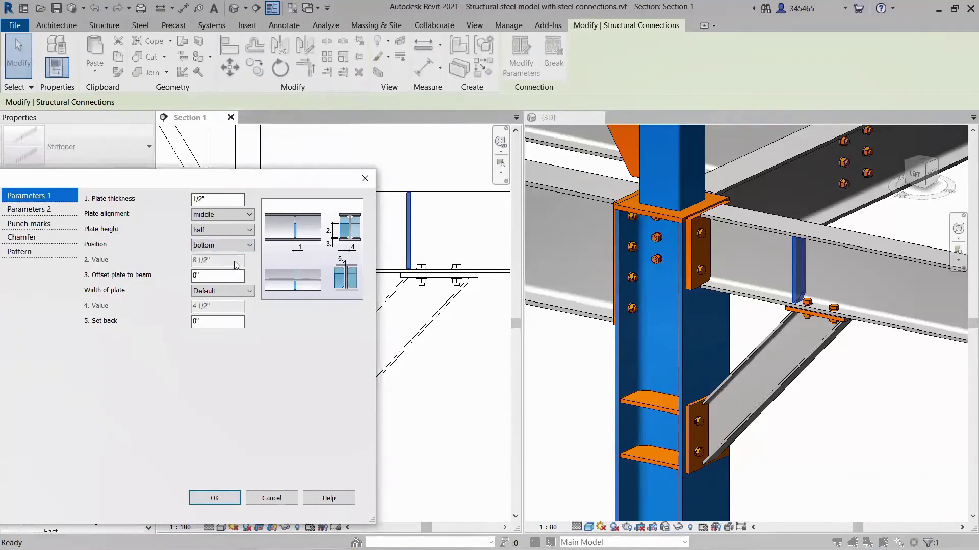
Enable the stiffener plate's chamfer with a height and width of 1" and apply the type parameters
{"action": "left_click", "coordinate": [57, 238]}
{"action": "left_click", "coordinate": [195, 199]}
{"action": "left_click_drag", "start_coordinate": [203, 229], "coordinate": [174, 235]}
{"action": "type", "text": "1"}
{"action": "left_click", "coordinate": [215, 498]}
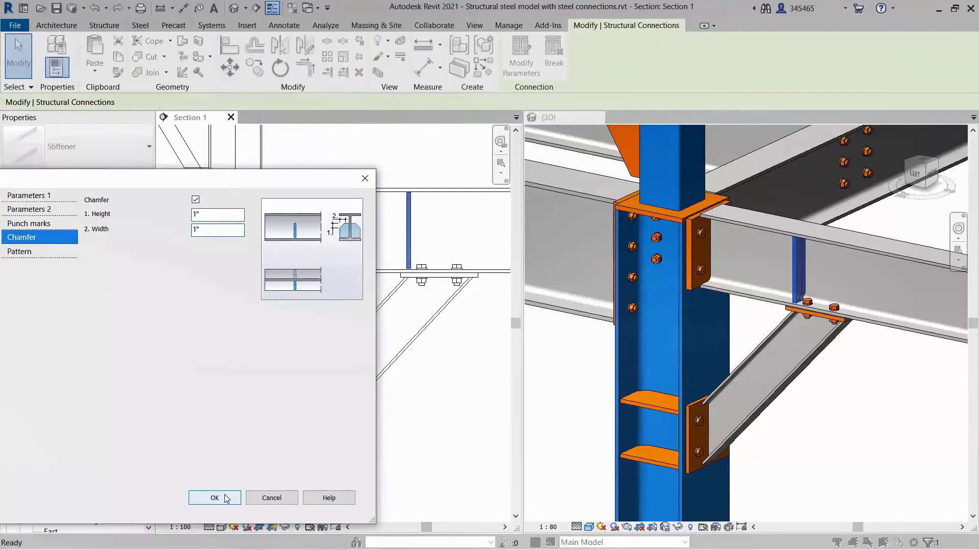
{"action": "left_click", "coordinate": [174, 513]}
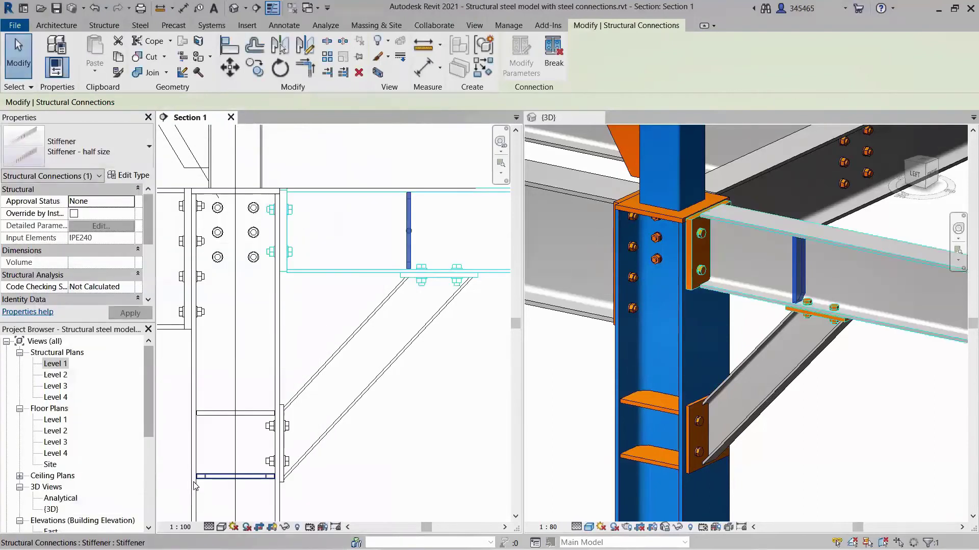
Copy the half-size stiffener horizontally along the beam to the brace's other upper endpoint, farther from the column
{"action": "left_click", "coordinate": [257, 70]}
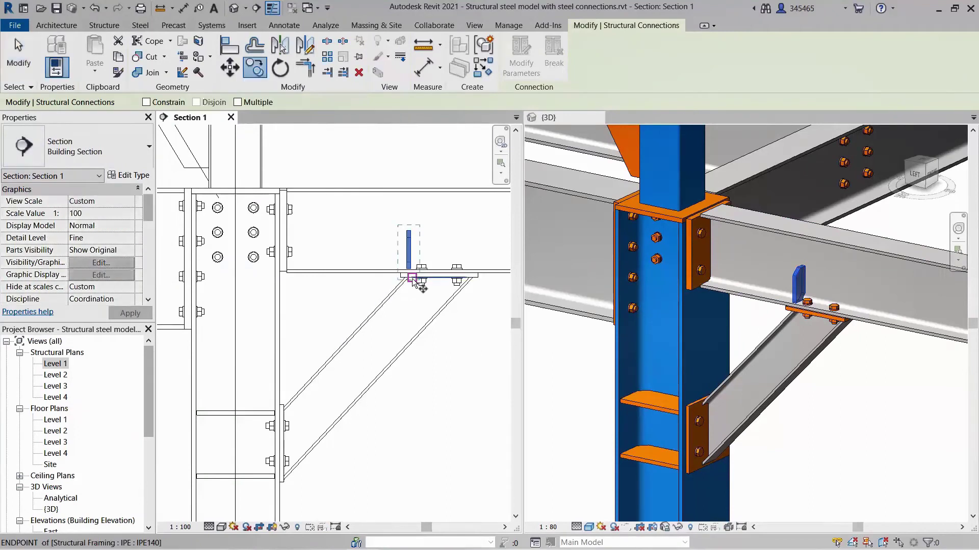
{"action": "left_click", "coordinate": [409, 279]}
{"action": "left_click", "coordinate": [469, 278]}
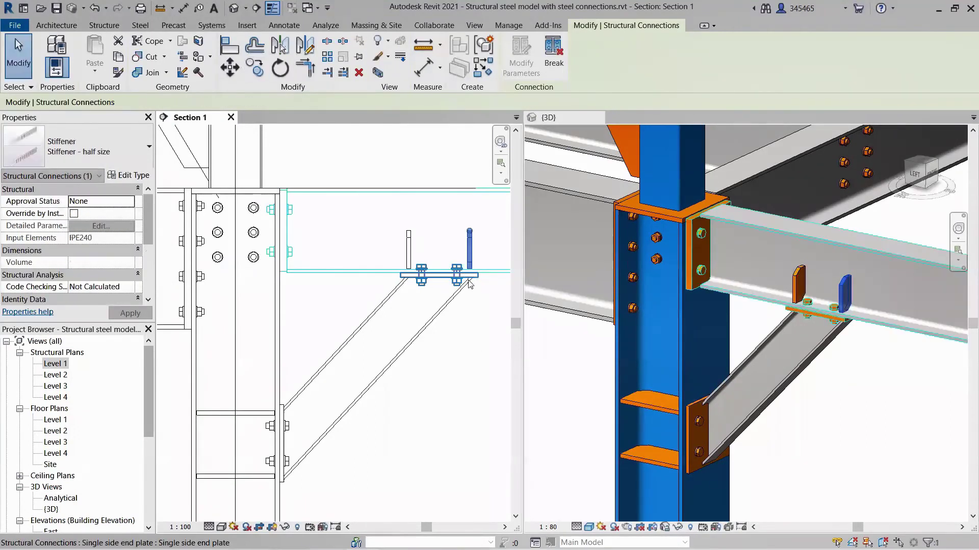
{"action": "key", "text": "Escape"}
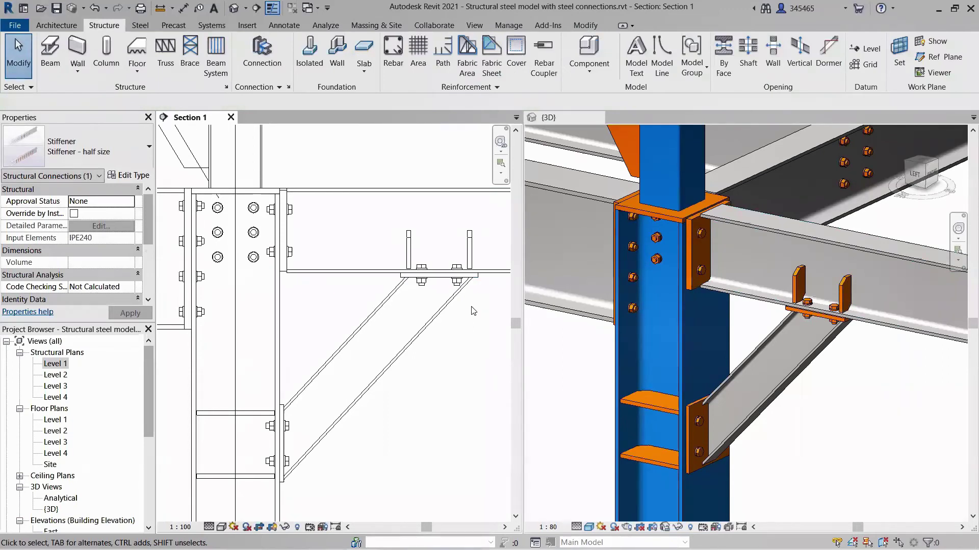
{"action": "left_click", "coordinate": [798, 284]}
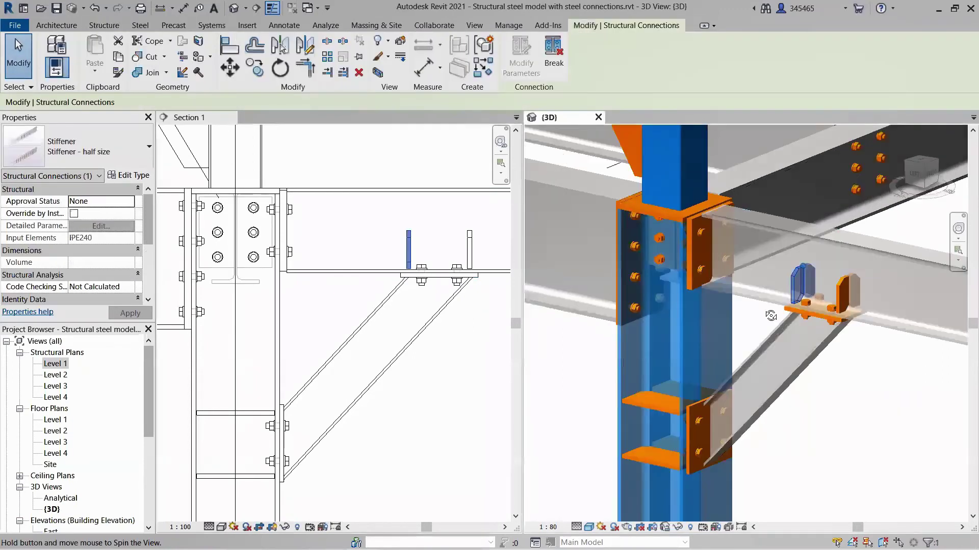
{"action": "middle_click_drag", "start_coordinate": [769, 315], "coordinate": [905, 366], "text": "shift"}
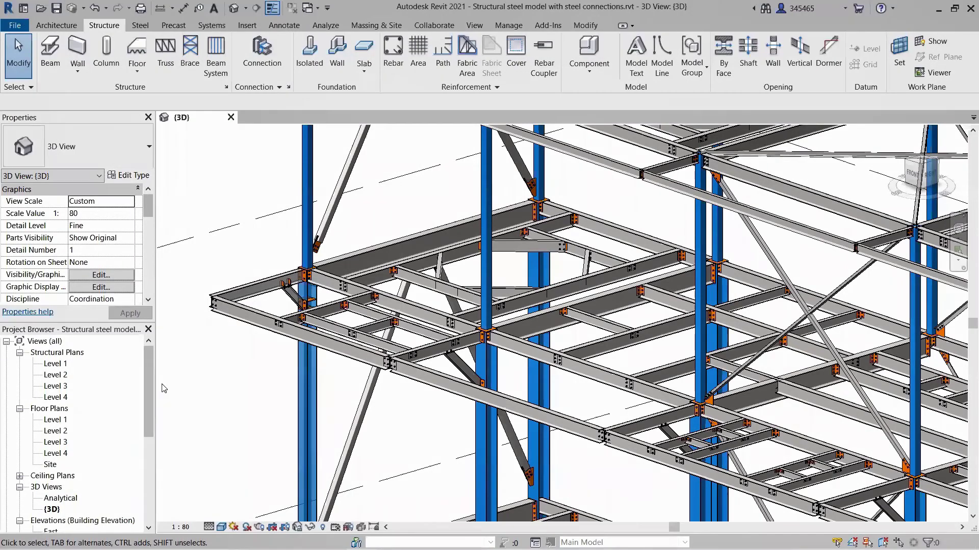
Open the Section Axis 1 view and tile it beside the 3D view
{"action": "left_click_drag", "start_coordinate": [149, 365], "coordinate": [154, 445]}
{"action": "double_click", "coordinate": [74, 432]}
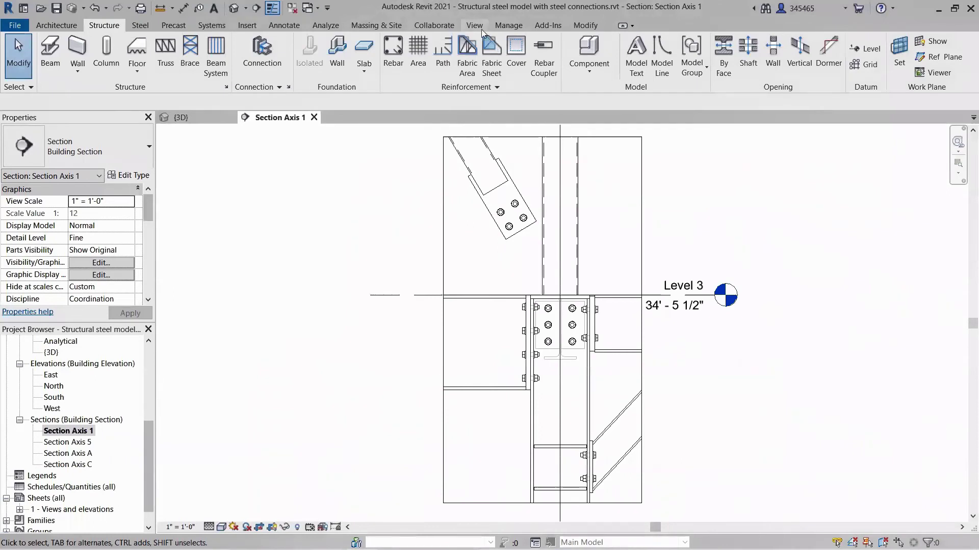
{"action": "left_click", "coordinate": [474, 26]}
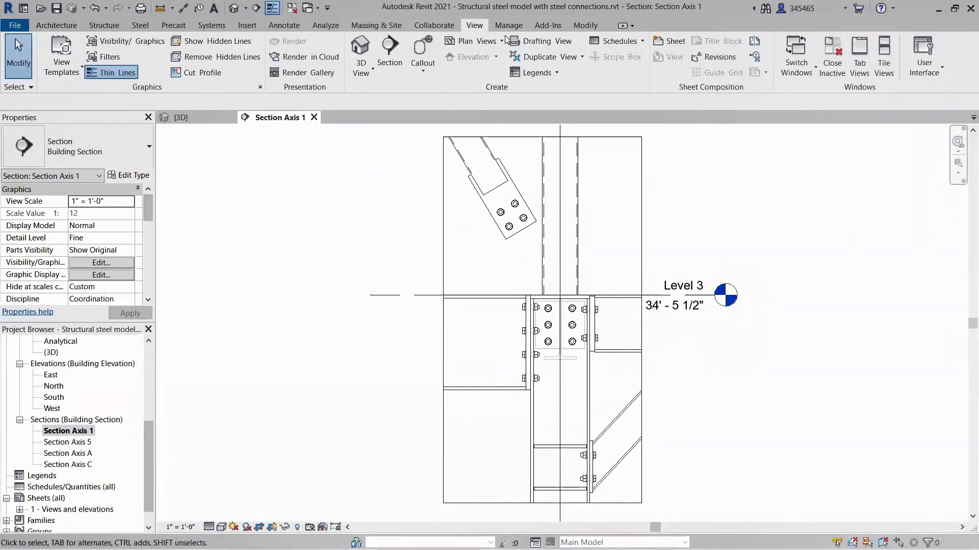
{"action": "key", "text": "w"}
{"action": "key", "text": "t"}
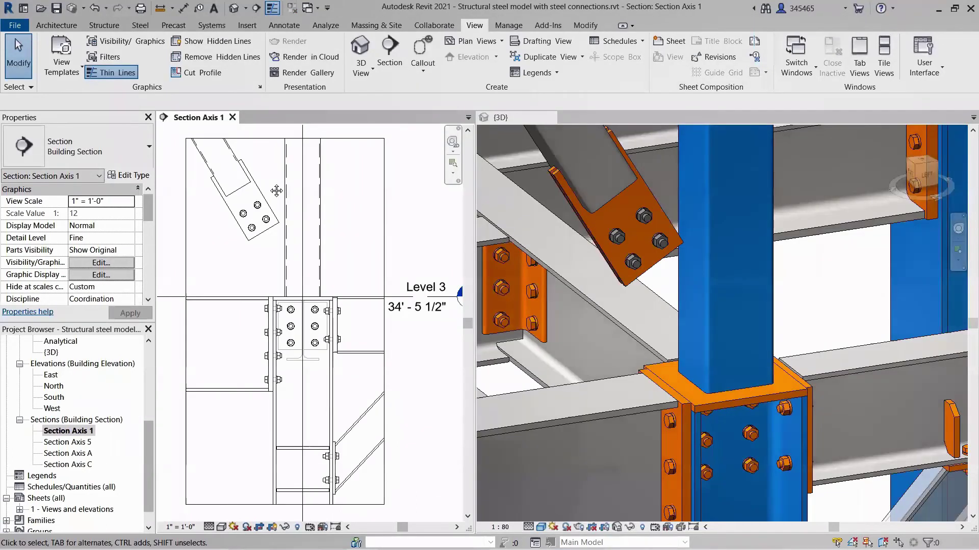
Start a steel plate at the upper brace's bolted end in Section Axis 1 and set its work plane to Grid 1
{"action": "scroll", "coordinate": [278, 190], "scroll_direction": "up", "scroll_amount": 5}
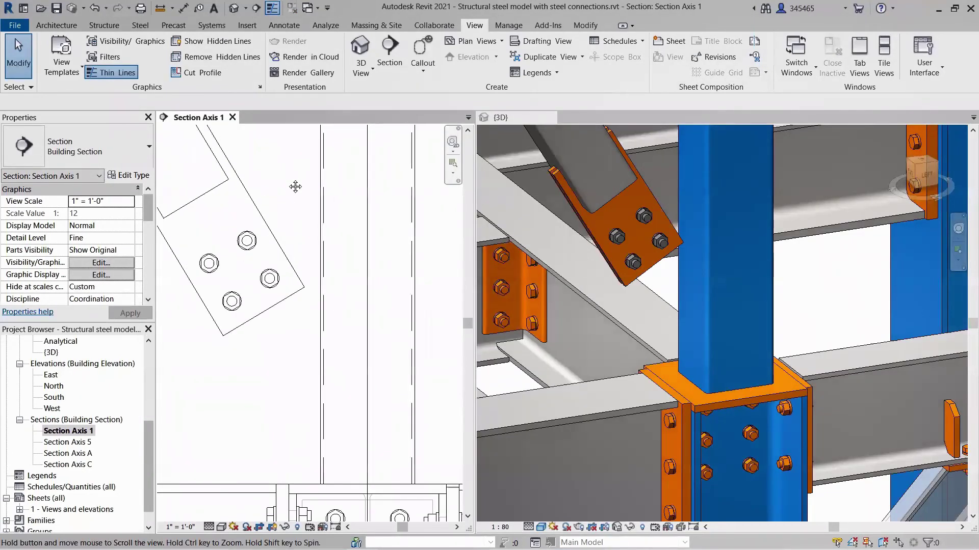
{"action": "middle_click_drag", "start_coordinate": [295, 186], "coordinate": [330, 172]}
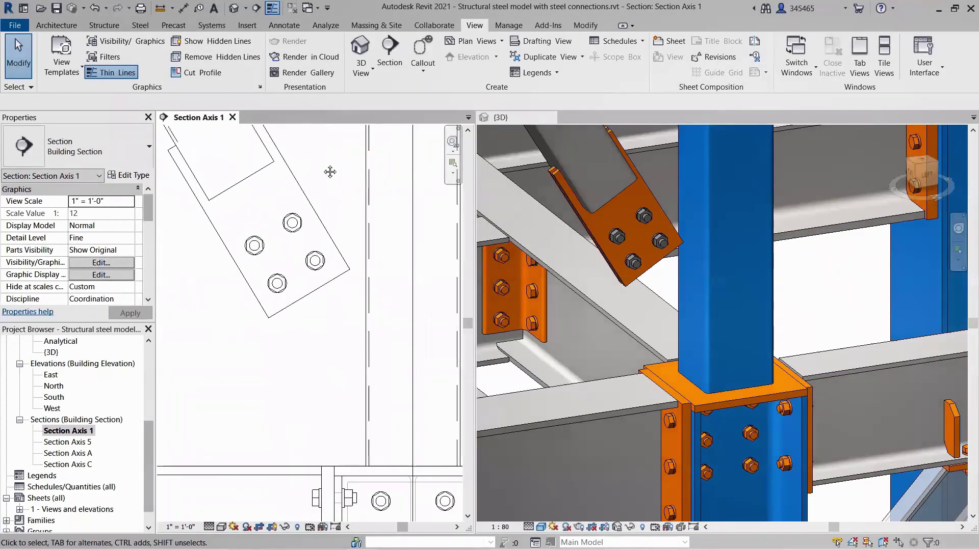
{"action": "left_click", "coordinate": [140, 25]}
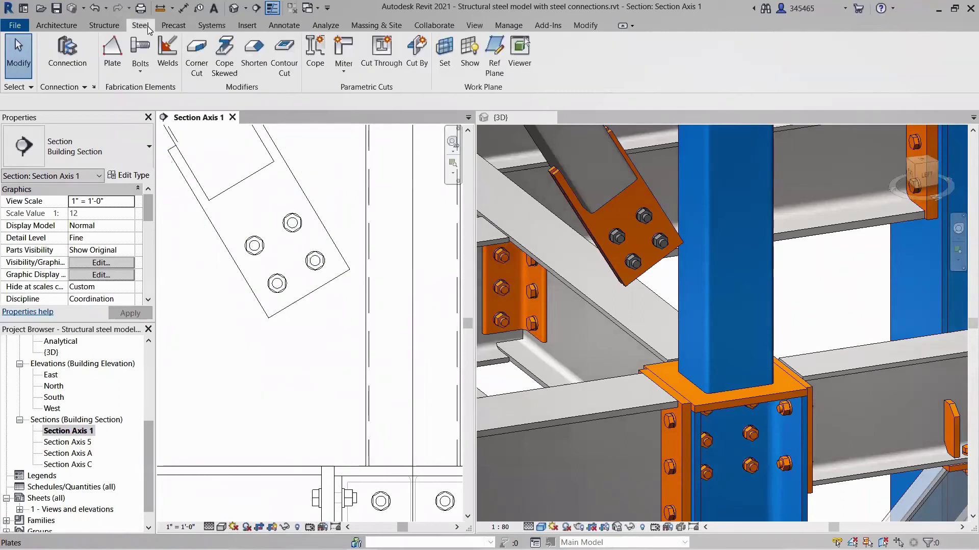
{"action": "left_click", "coordinate": [117, 53]}
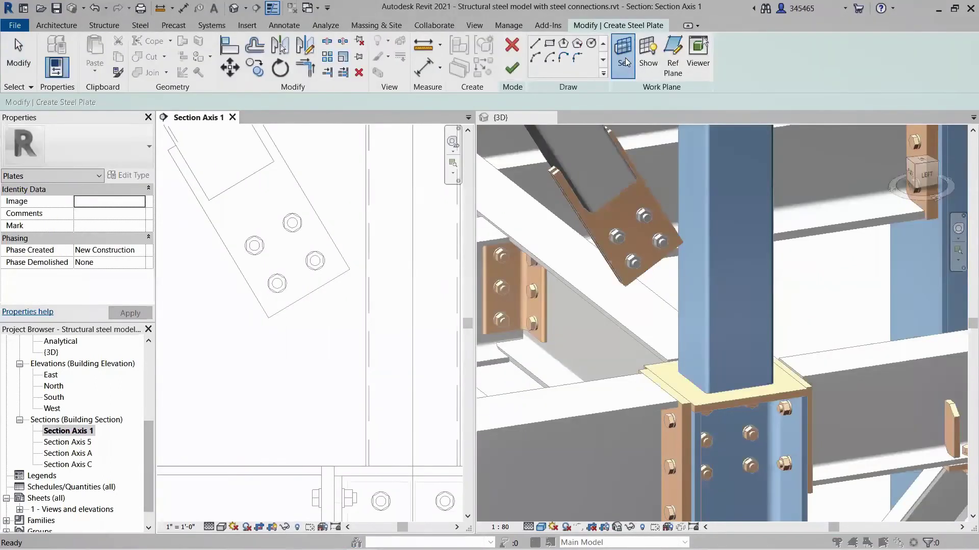
{"action": "left_click", "coordinate": [624, 59]}
{"action": "left_click", "coordinate": [408, 297]}
{"action": "left_click", "coordinate": [479, 287]}
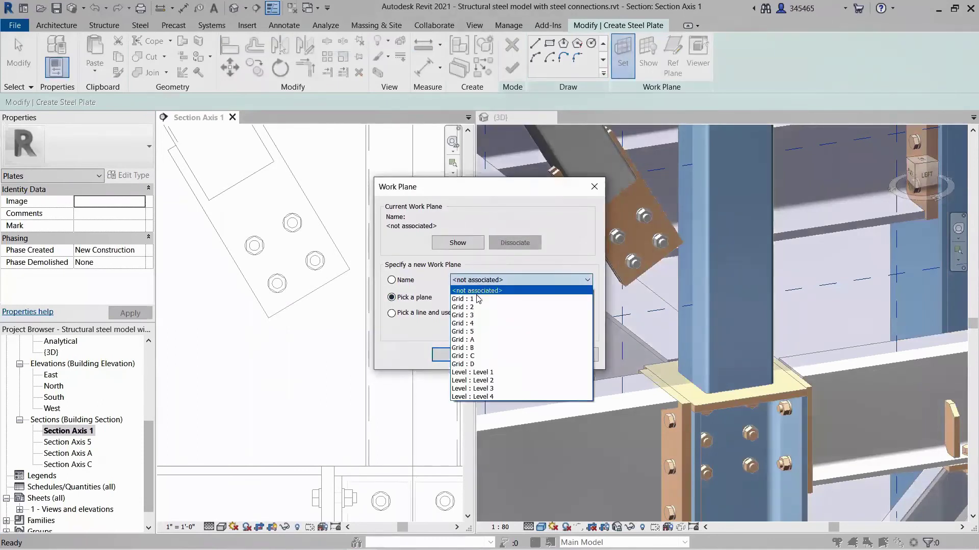
{"action": "left_click", "coordinate": [472, 289]}
{"action": "left_click", "coordinate": [458, 355]}
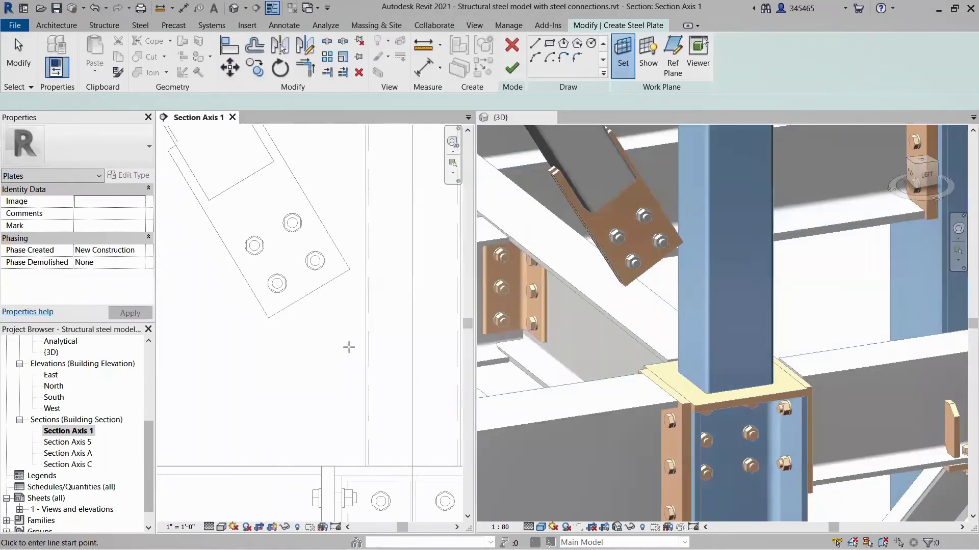
Create a five-sided gusset plate joining the bolted brace plate to the column, with a horizontal upper edge about 4" long
{"action": "left_click", "coordinate": [367, 181]}
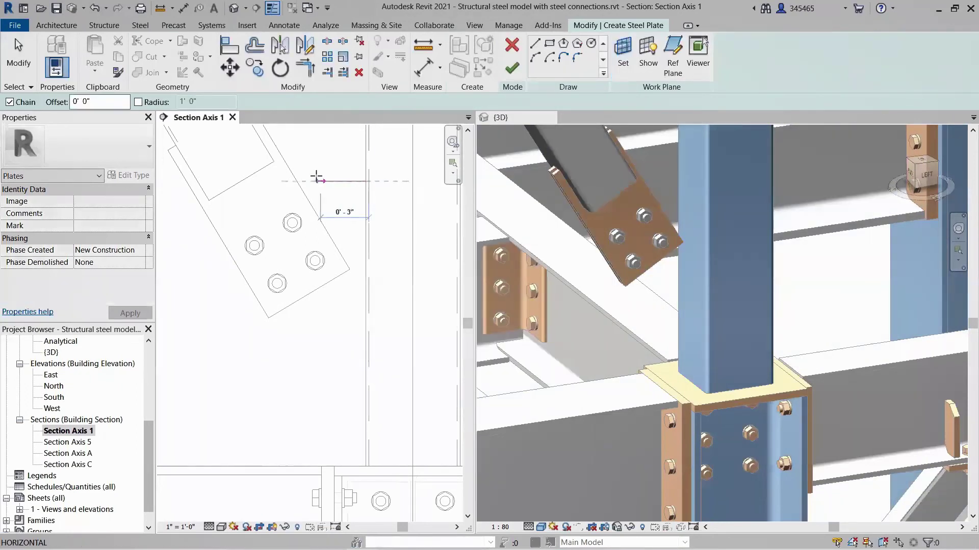
{"action": "left_click", "coordinate": [304, 180]}
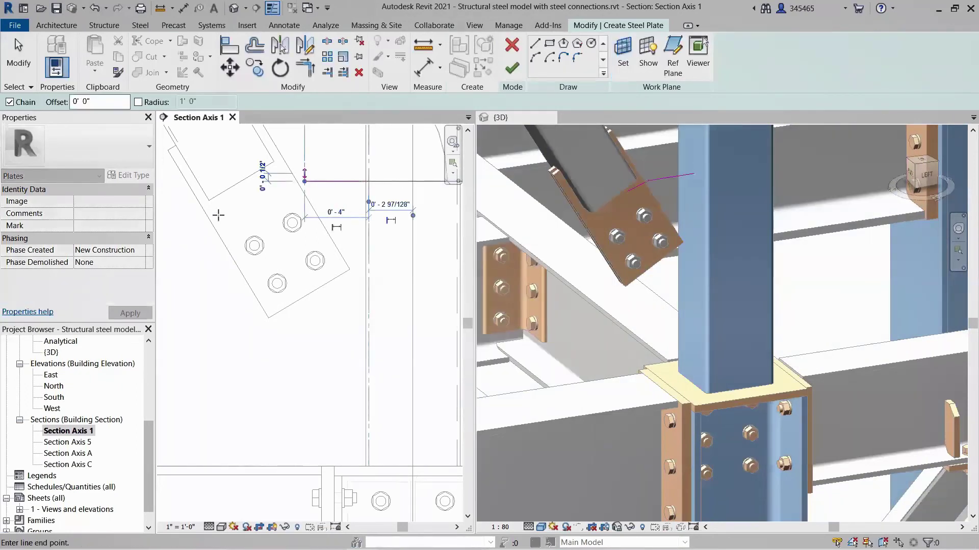
{"action": "left_click", "coordinate": [208, 232]}
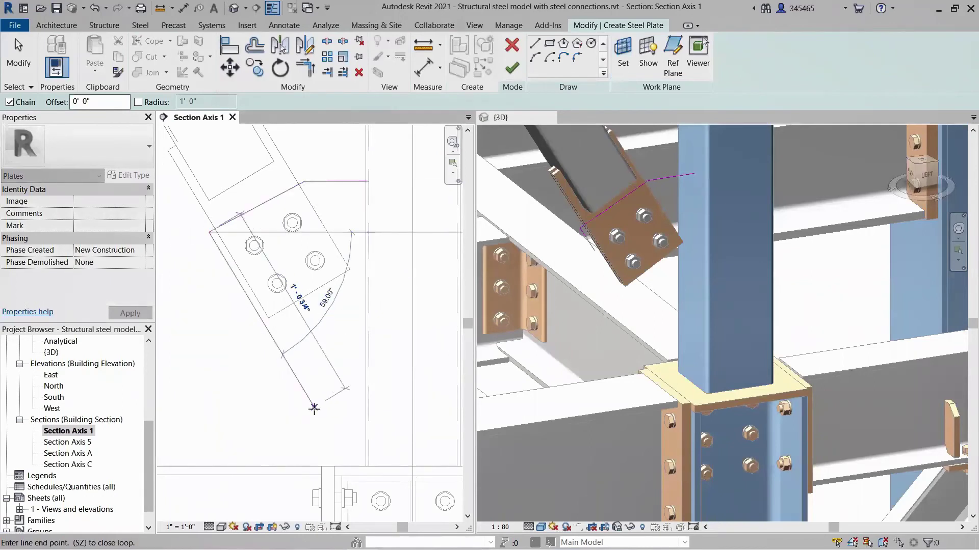
{"action": "left_click", "coordinate": [326, 428]}
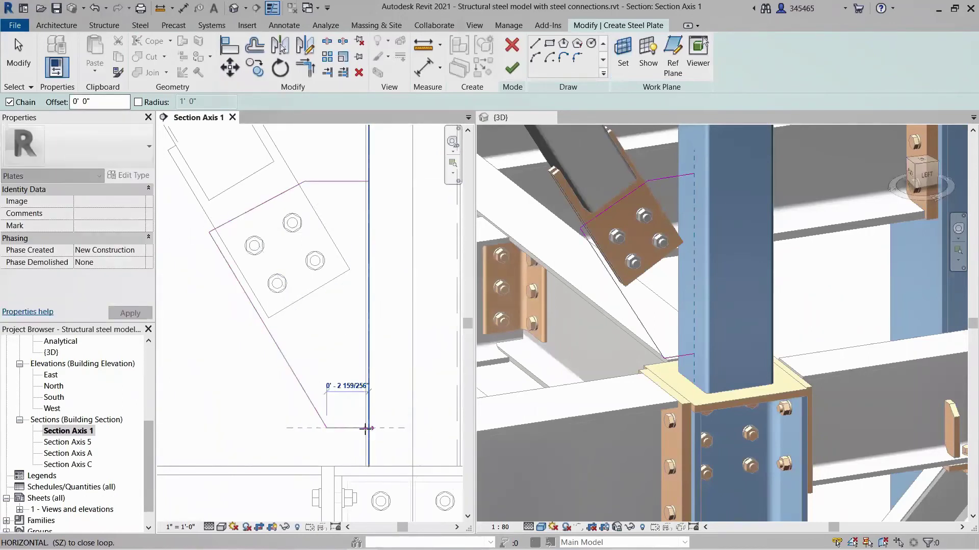
{"action": "left_click", "coordinate": [367, 428]}
{"action": "left_click", "coordinate": [368, 181]}
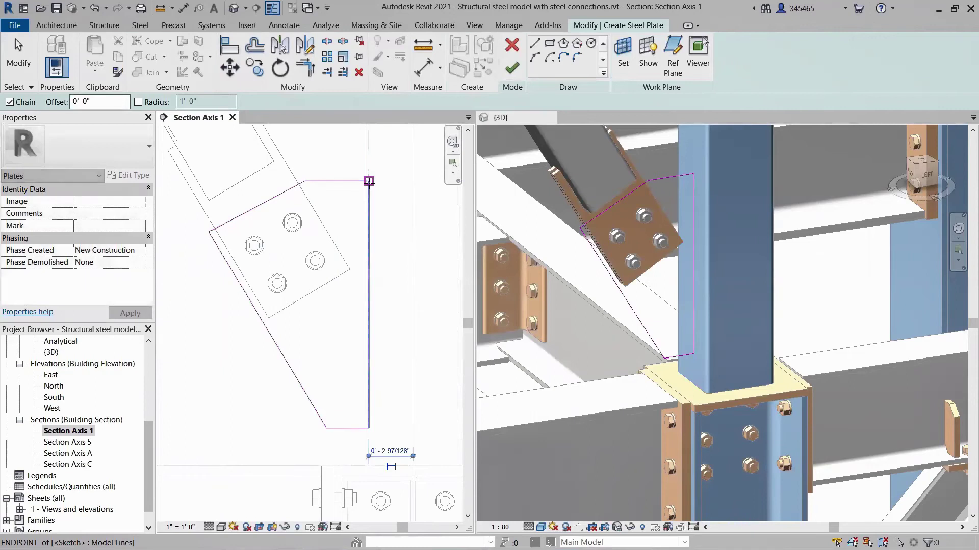
{"action": "left_click", "coordinate": [512, 67]}
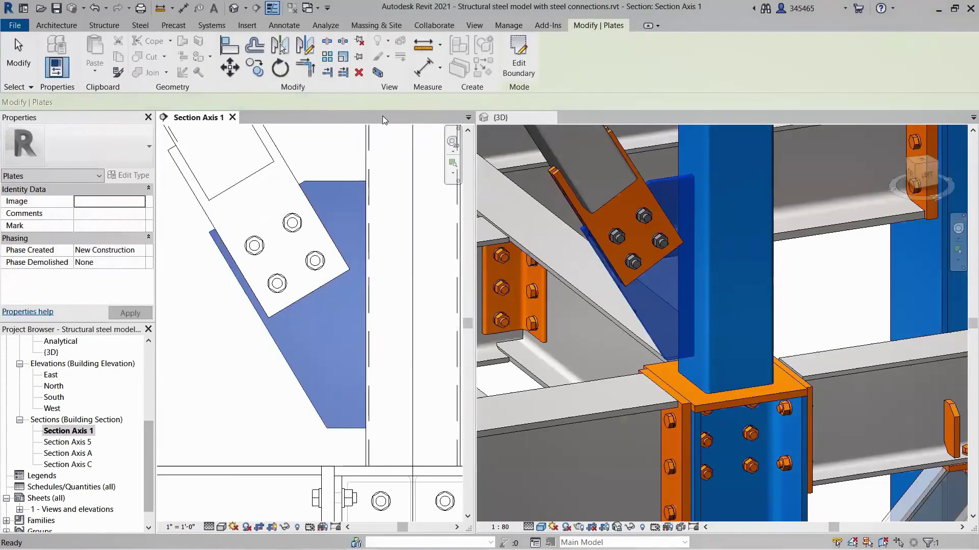
{"action": "key", "text": "Escape"}
{"action": "left_click", "coordinate": [662, 309]}
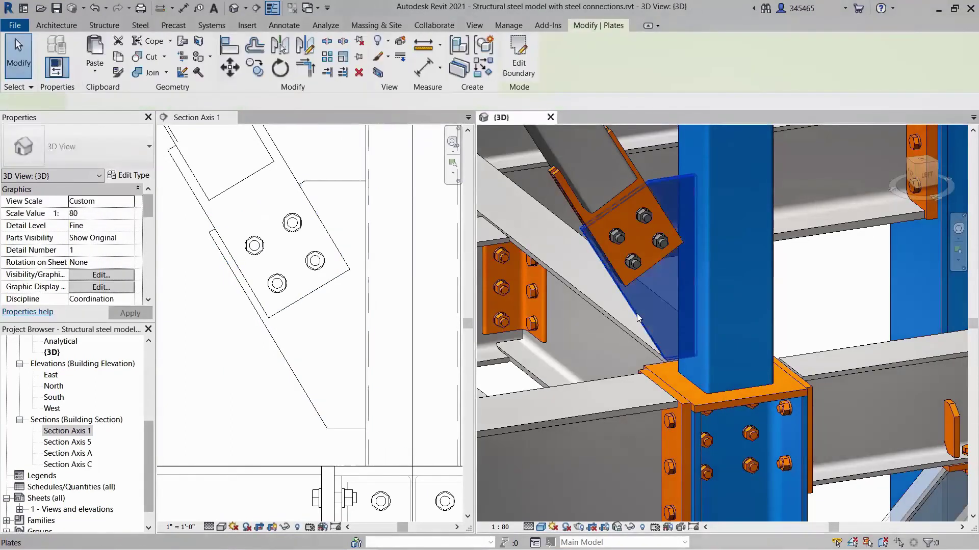
{"action": "middle_click_drag", "start_coordinate": [663, 309], "coordinate": [745, 283], "text": "shift"}
{"action": "key", "text": "Escape"}
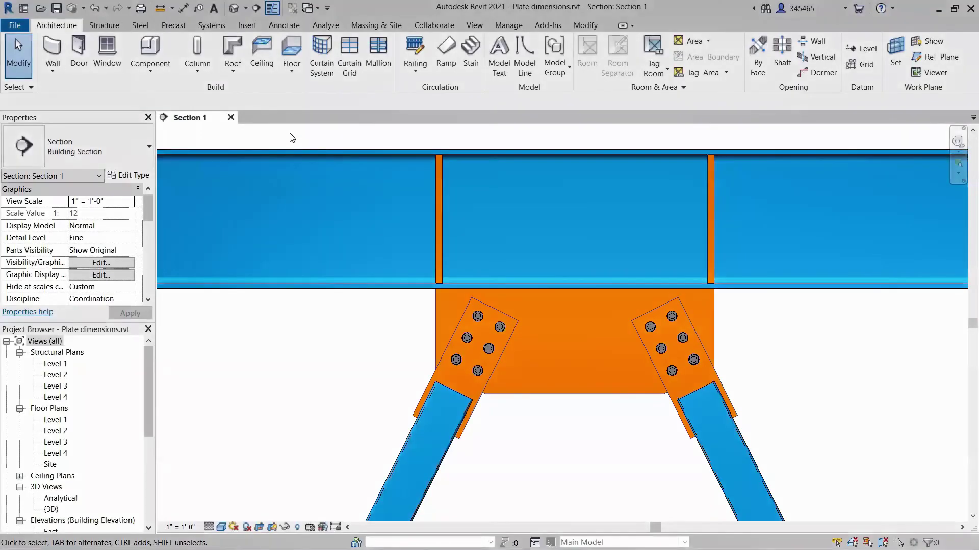
Add an aligned dimension for the gusset plate's height, from the beam's underside to the plate's lower edge
{"action": "key", "text": "d"}
{"action": "key", "text": "i"}
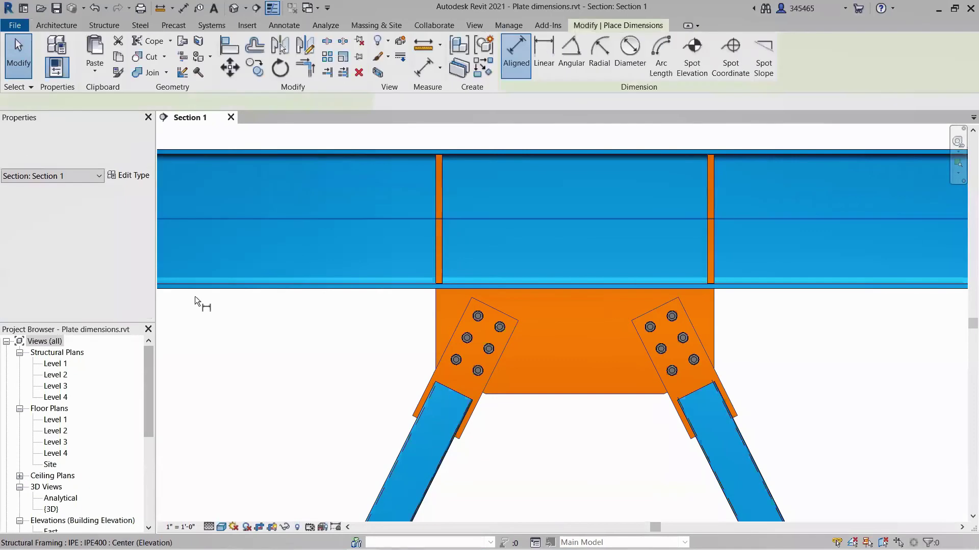
{"action": "left_click", "coordinate": [356, 288]}
{"action": "left_click", "coordinate": [562, 394]}
{"action": "left_click", "coordinate": [318, 359]}
Add an aligned dimension for the gusset plate's width between its vertical edges, placed below the plate
{"action": "left_click", "coordinate": [435, 347]}
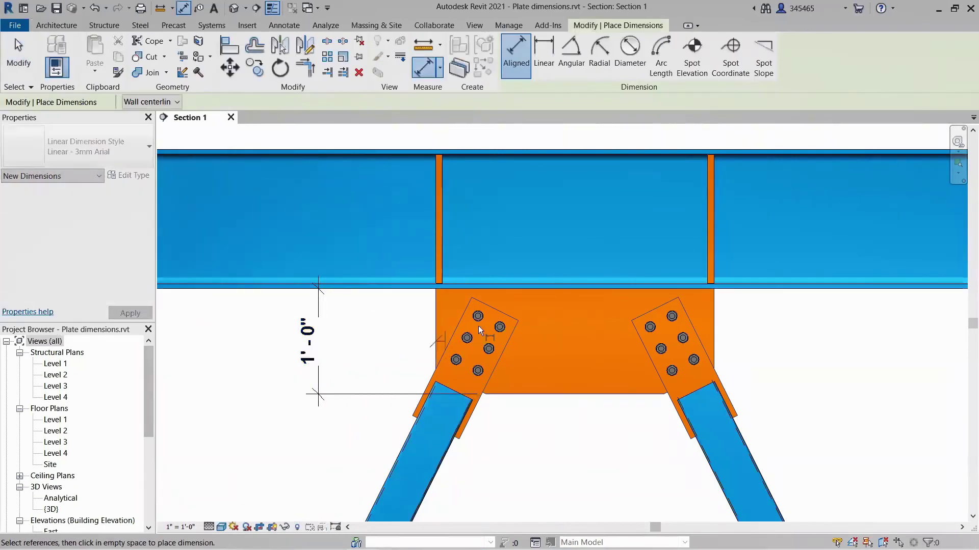
{"action": "left_click", "coordinate": [710, 315]}
{"action": "left_click", "coordinate": [653, 447]}
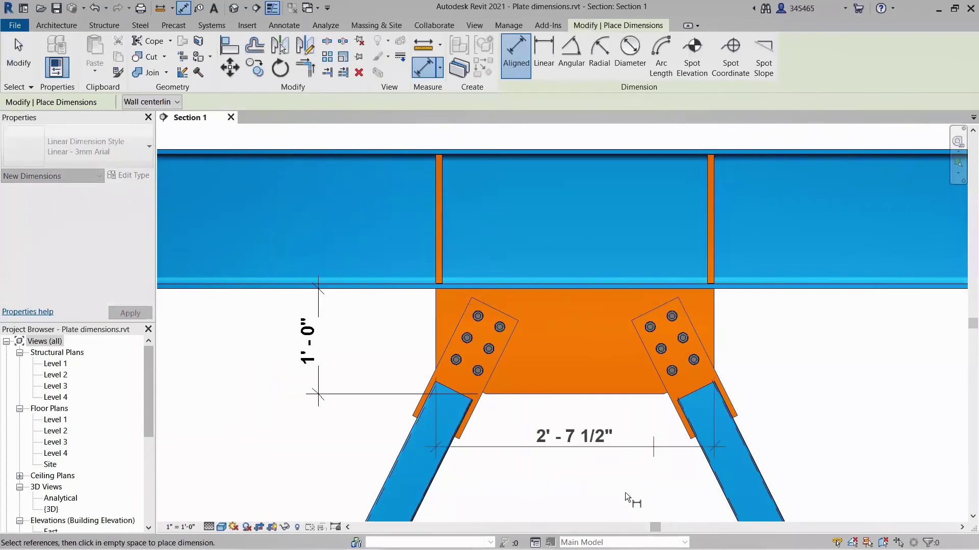
{"action": "left_click", "coordinate": [617, 510]}
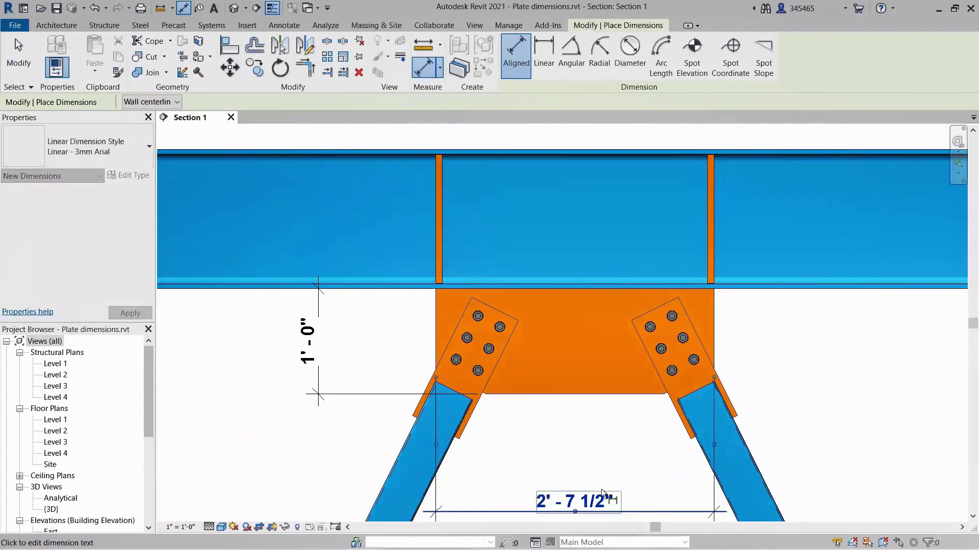
Switch the section view's visual style to Wireframe
{"action": "key", "text": "Escape"}
{"action": "key", "text": "Escape"}
{"action": "left_click", "coordinate": [221, 527]}
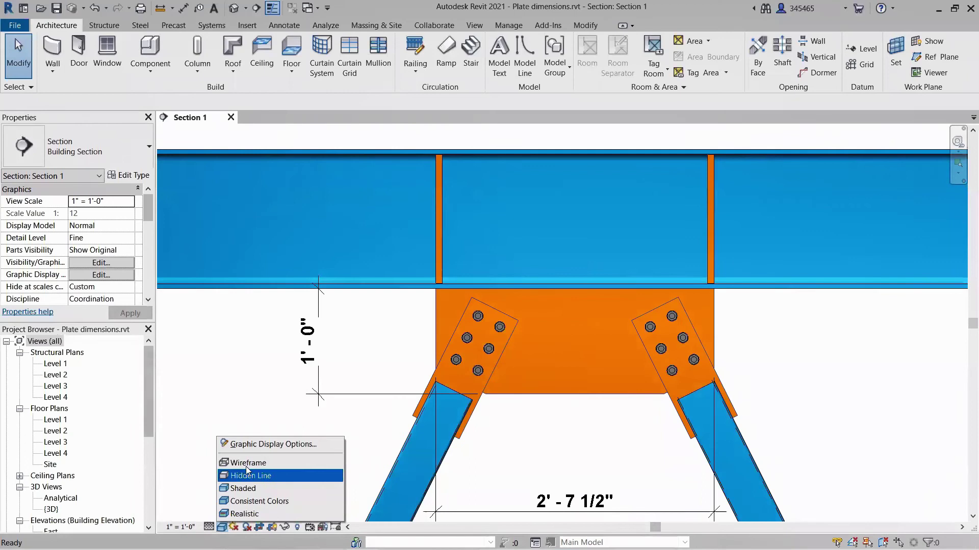
{"action": "left_click", "coordinate": [250, 468]}
Add a chained aligned dimension from the beam's underside through the gusset plate's centre reference to its lower edge, inside the overall height dimension
{"action": "left_click", "coordinate": [184, 7]}
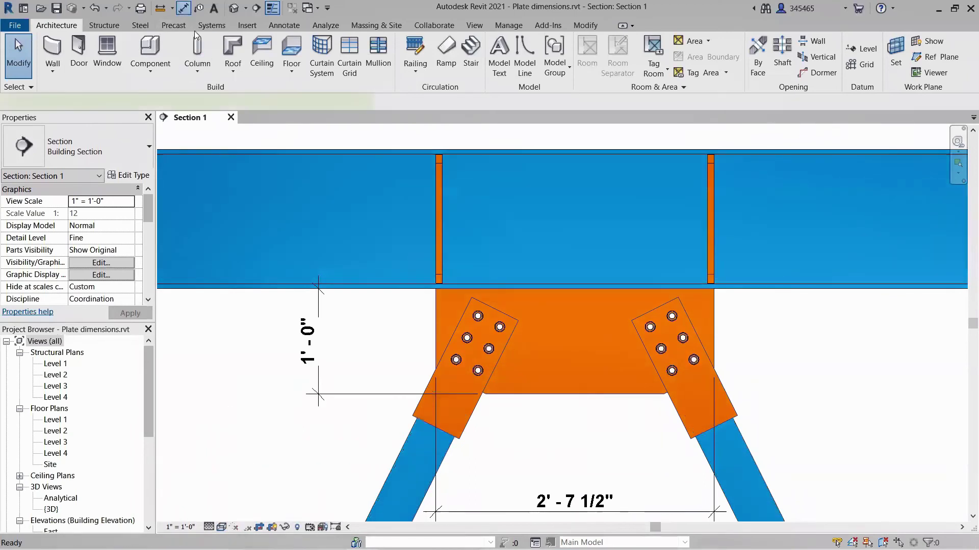
{"action": "left_click", "coordinate": [380, 289]}
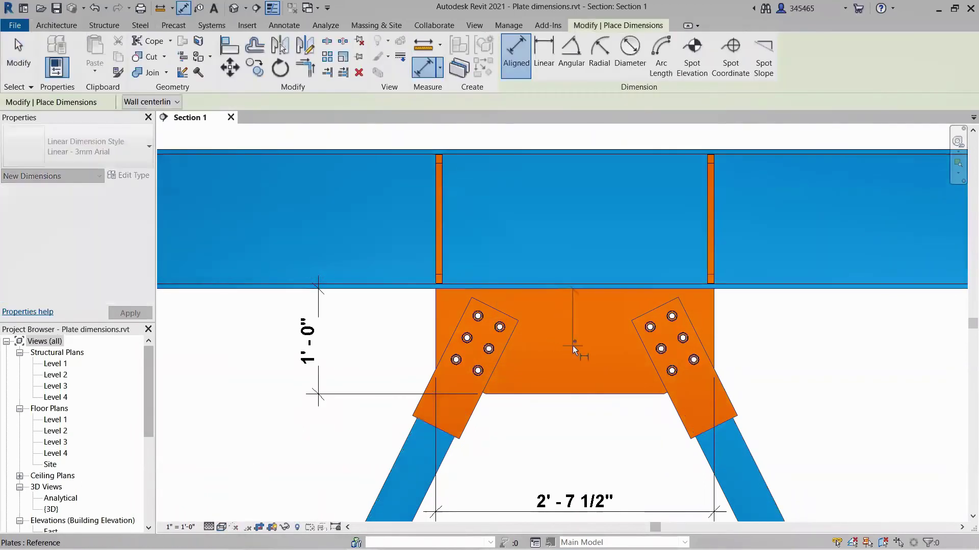
{"action": "left_click", "coordinate": [573, 345]}
{"action": "left_click", "coordinate": [550, 392]}
{"action": "left_click", "coordinate": [365, 374]}
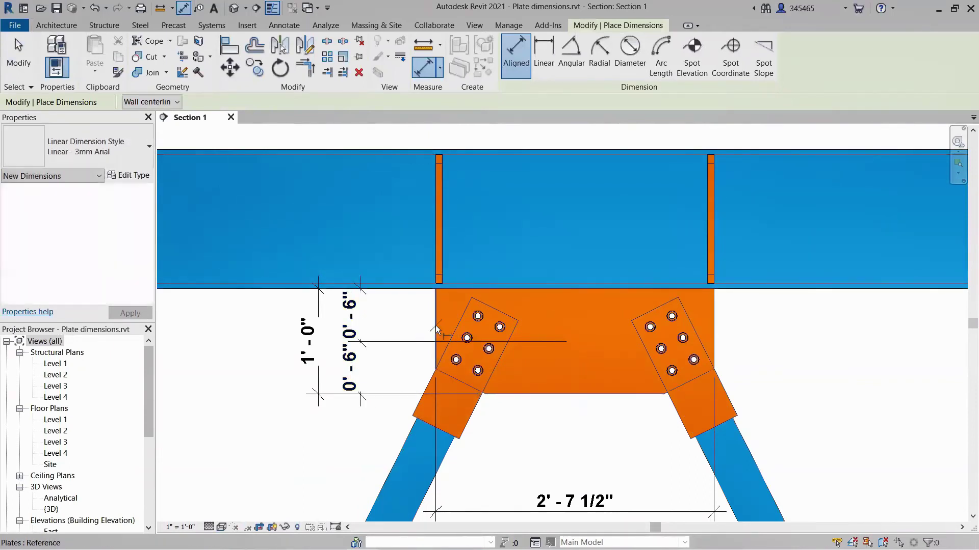
Add a chained dimension from the gusset plate's vertical edges to its centre reference, above the overall width dimension, and set the view to Shaded
{"action": "left_click", "coordinate": [574, 345]}
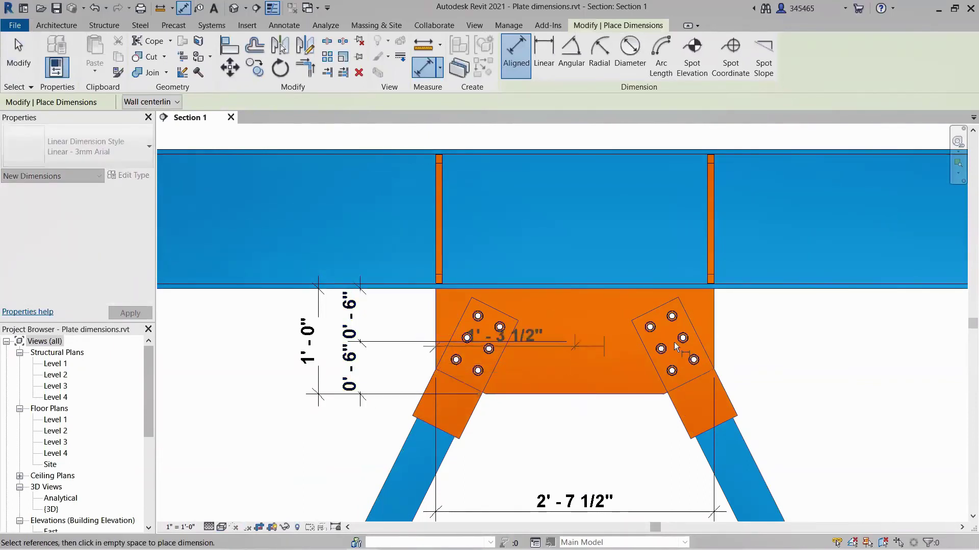
{"action": "left_click", "coordinate": [712, 337]}
{"action": "left_click", "coordinate": [634, 473]}
{"action": "key", "text": "Escape"}
{"action": "key", "text": "Escape"}
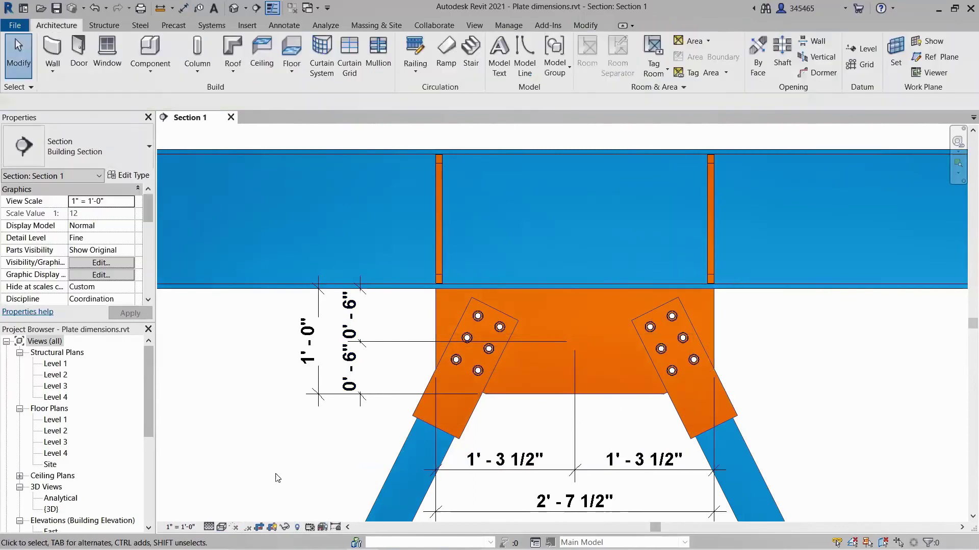
{"action": "left_click", "coordinate": [222, 528]}
{"action": "left_click", "coordinate": [275, 487]}
Add an aligned dimension between the centre references of the two stiffener plates, placed above the beam
{"action": "middle_click_drag", "start_coordinate": [596, 157], "coordinate": [596, 215]}
{"action": "scroll", "coordinate": [586, 199], "scroll_direction": "up", "scroll_amount": 3}
{"action": "left_click", "coordinate": [183, 7]}
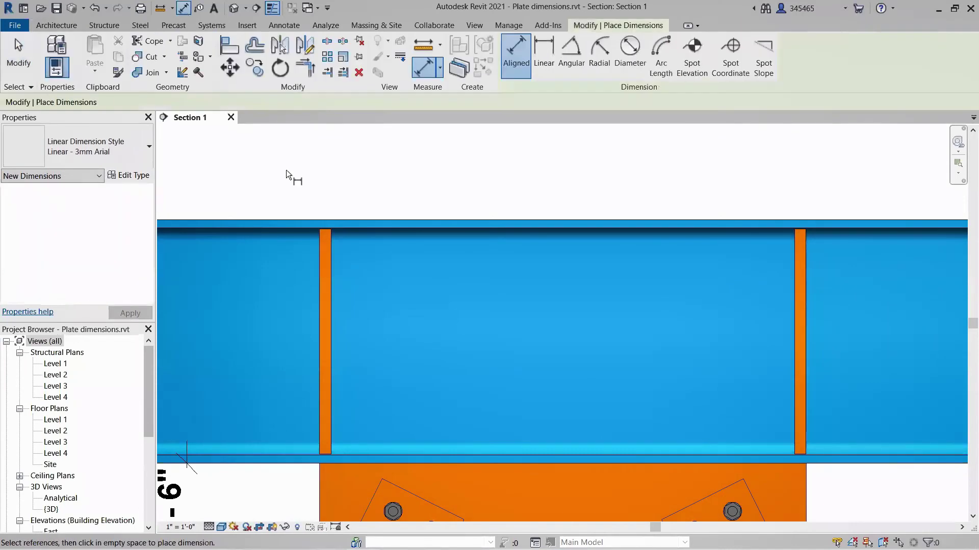
{"action": "scroll", "coordinate": [325, 248], "scroll_direction": "up", "scroll_amount": 2}
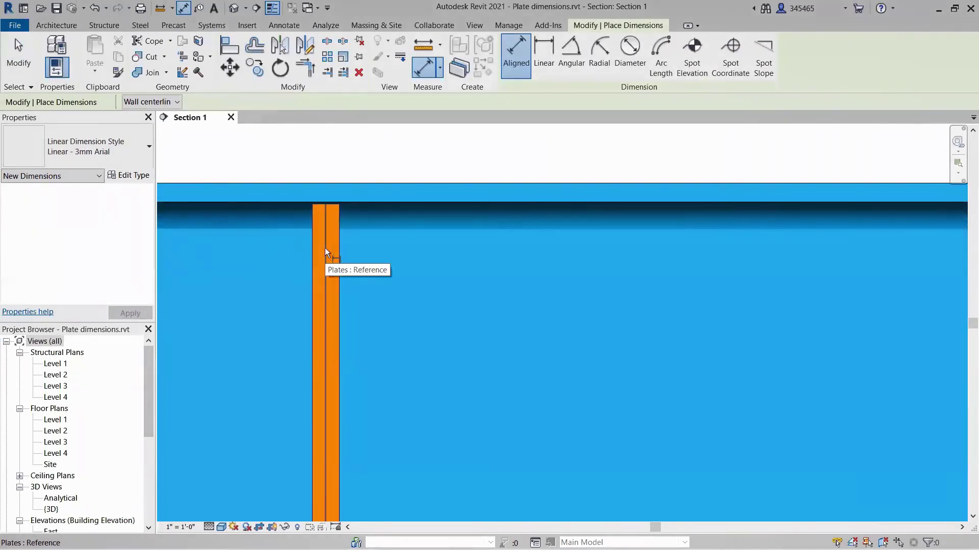
{"action": "scroll", "coordinate": [325, 247], "scroll_direction": "down", "scroll_amount": 1}
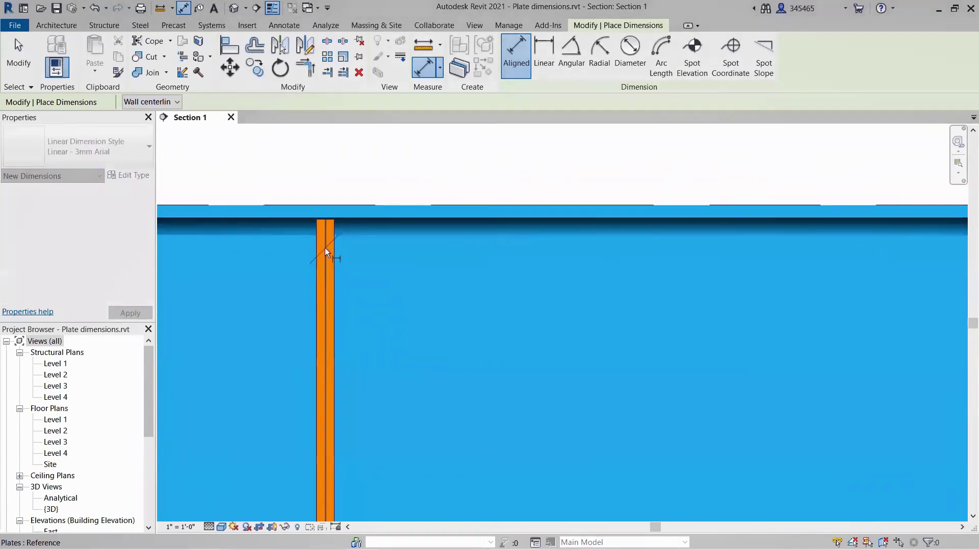
{"action": "scroll", "coordinate": [325, 248], "scroll_direction": "down", "scroll_amount": 1}
{"action": "scroll", "coordinate": [325, 248], "scroll_direction": "down", "scroll_amount": 1}
{"action": "left_click", "coordinate": [326, 247]}
{"action": "scroll", "coordinate": [738, 263], "scroll_direction": "up", "scroll_amount": 1}
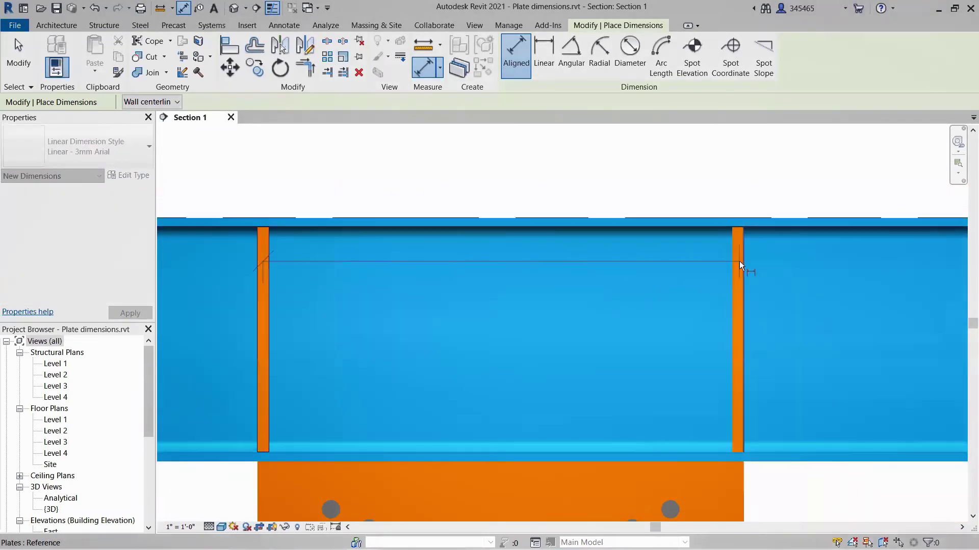
{"action": "scroll", "coordinate": [739, 261], "scroll_direction": "up", "scroll_amount": 4}
{"action": "left_click", "coordinate": [735, 257]}
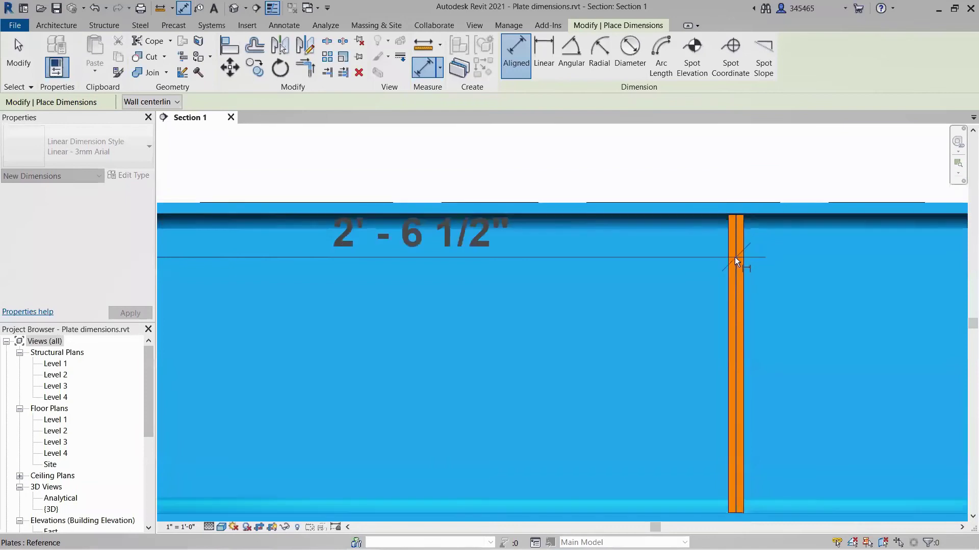
{"action": "scroll", "coordinate": [735, 257], "scroll_direction": "down", "scroll_amount": 1}
{"action": "scroll", "coordinate": [733, 256], "scroll_direction": "down", "scroll_amount": 1}
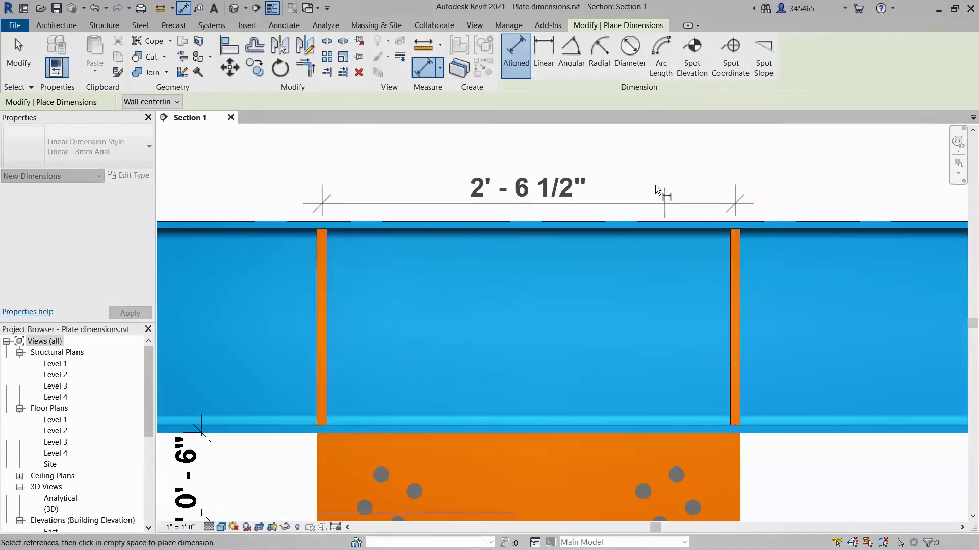
{"action": "left_click", "coordinate": [648, 170]}
{"action": "key", "text": "Escape"}
{"action": "key", "text": "Escape"}
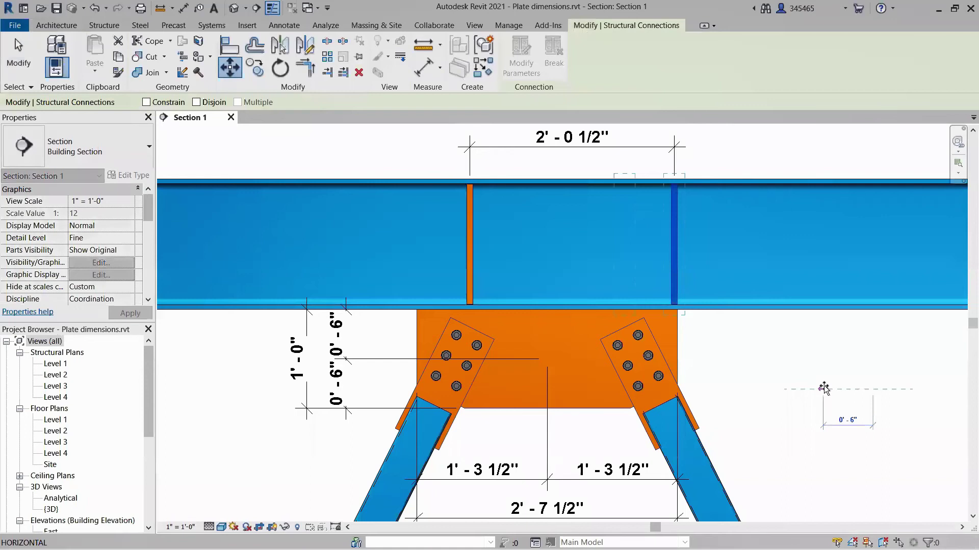
Move the right-hand stiffener plate 6" horizontally toward the left-hand stiffener
{"action": "left_click", "coordinate": [824, 388]}
{"action": "key", "text": "Escape"}
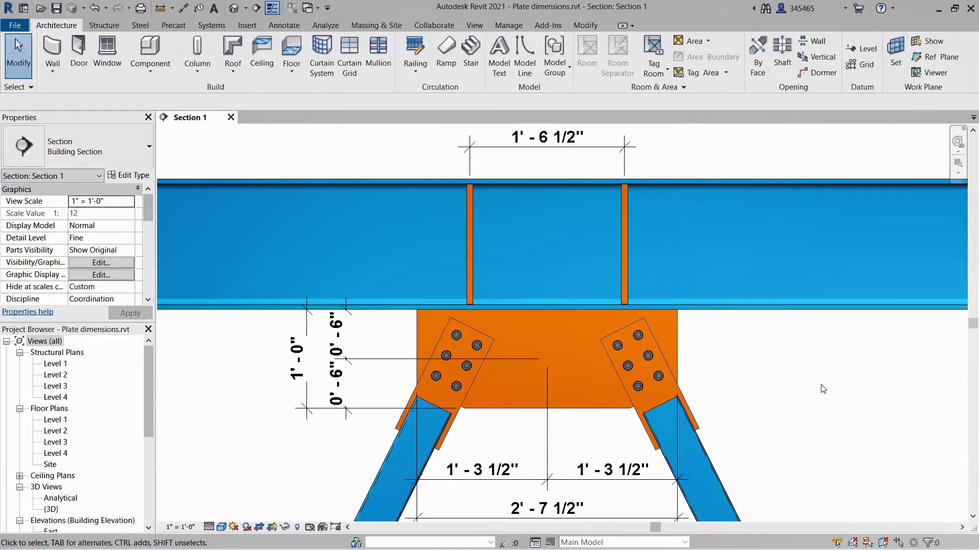